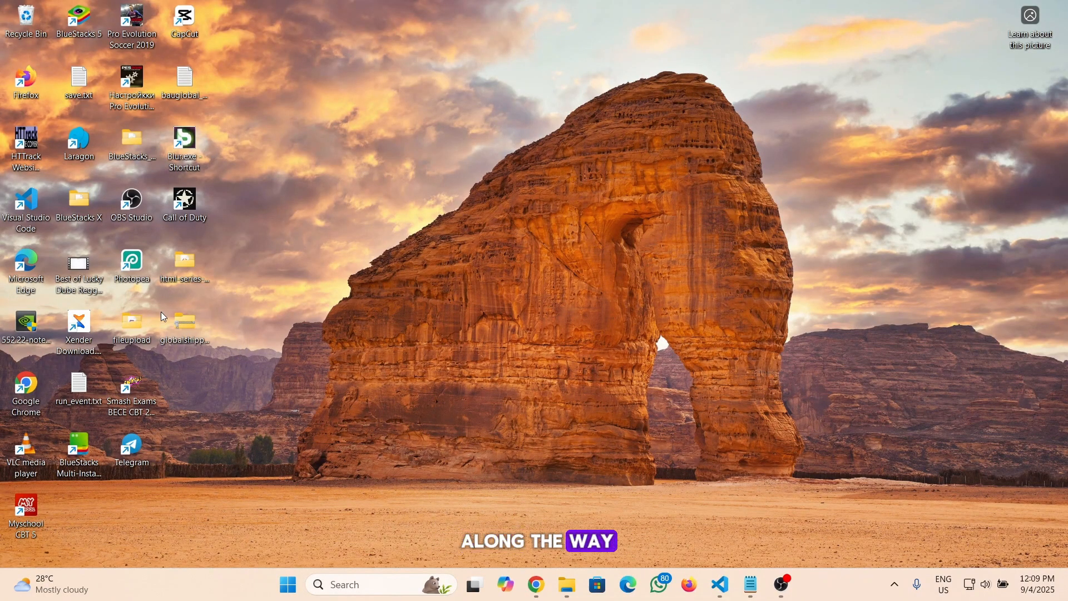
Switch to the browser's cPanel tab and open the File Manager
left_click(192, 329)
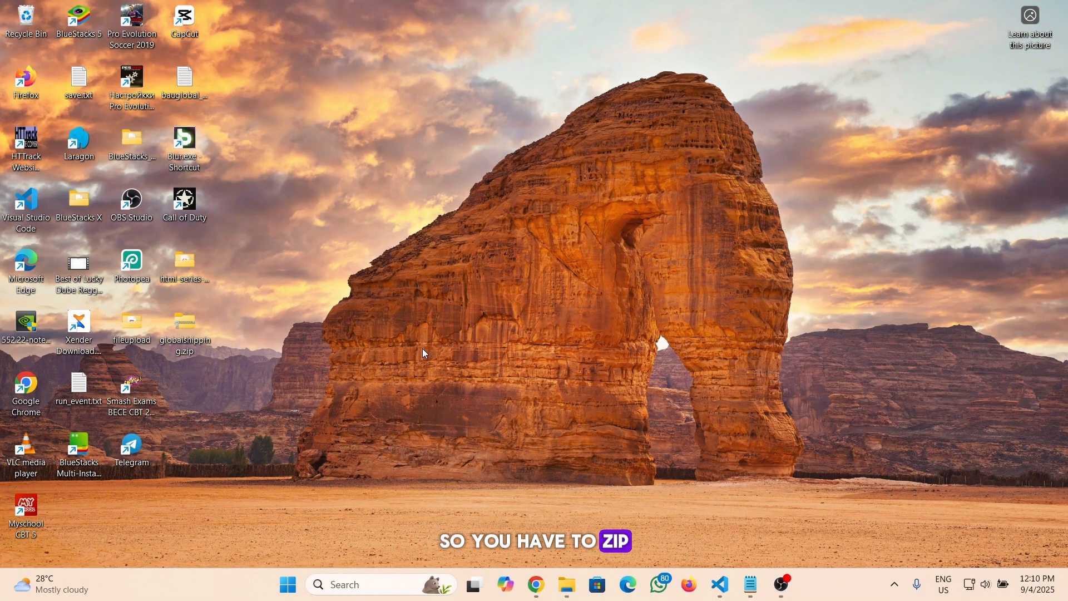
mouse_move(542, 588)
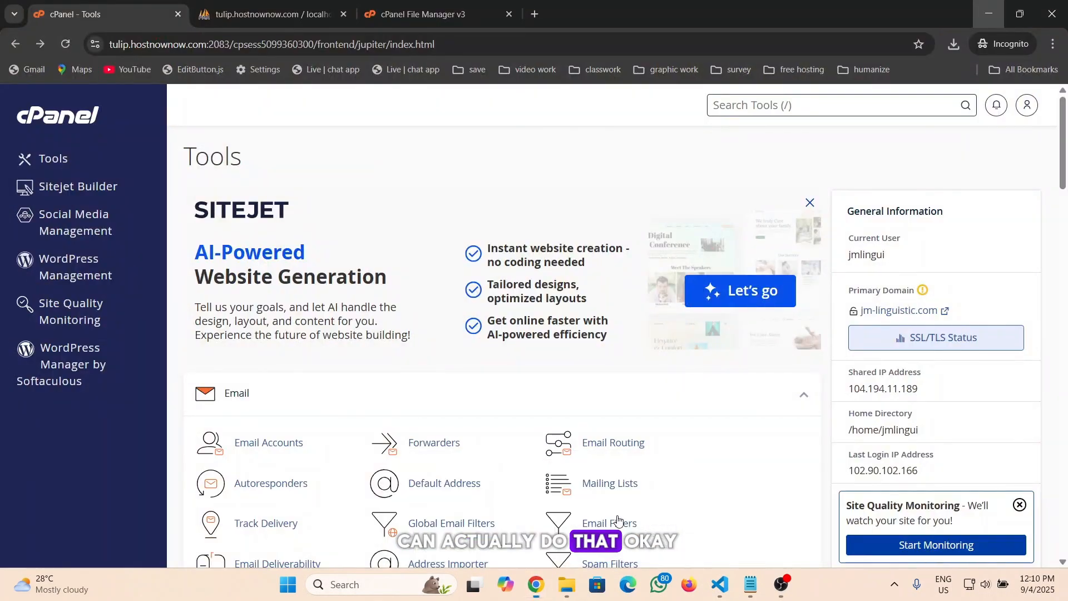
left_click(610, 512)
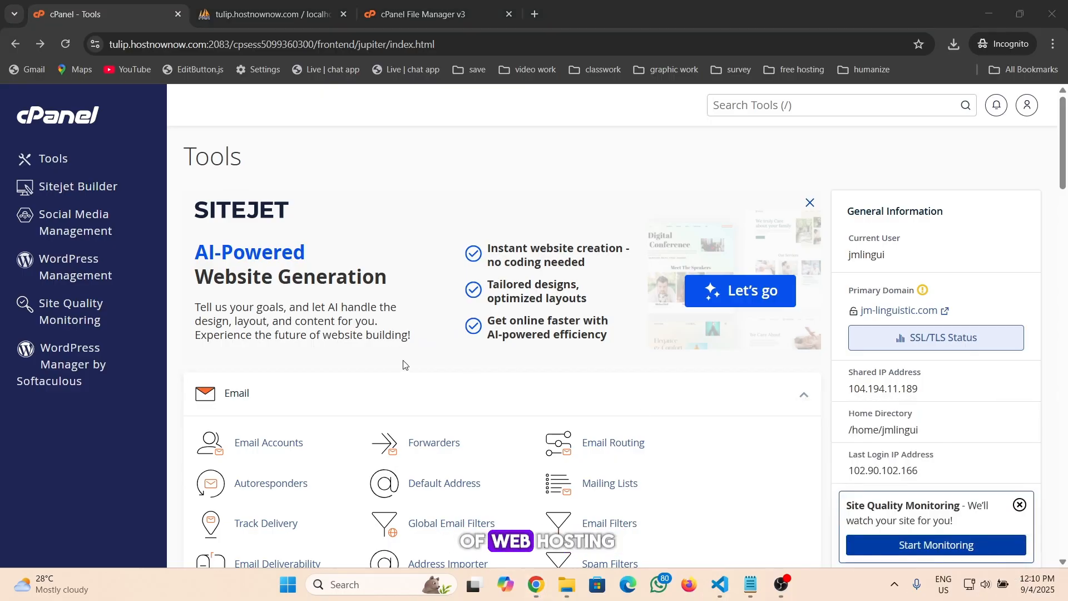
scroll(401, 362, "down", 4)
scroll(402, 363, "down", 5)
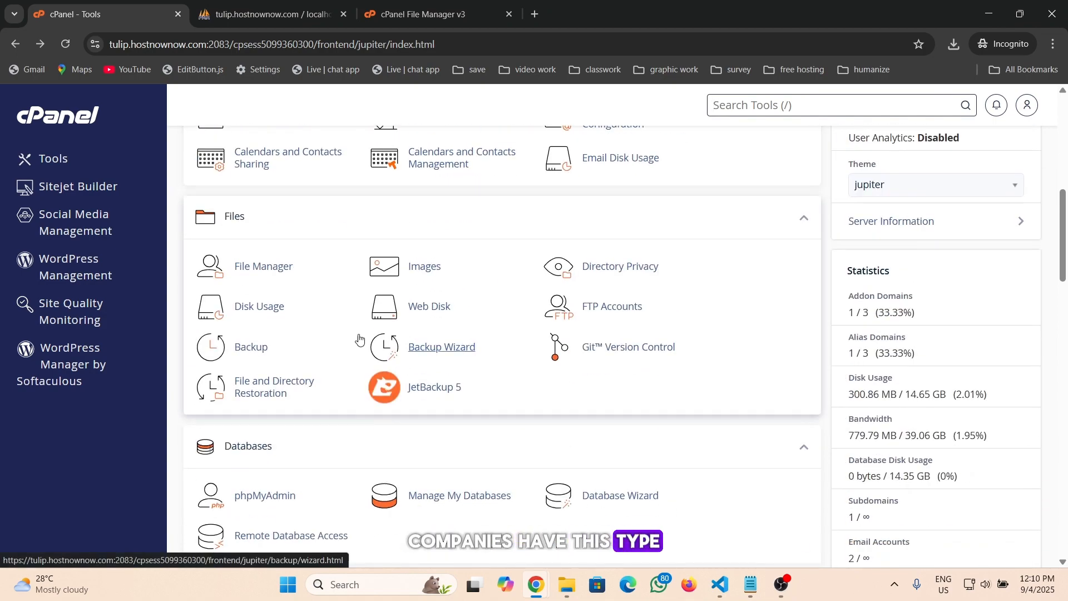
left_click(271, 271)
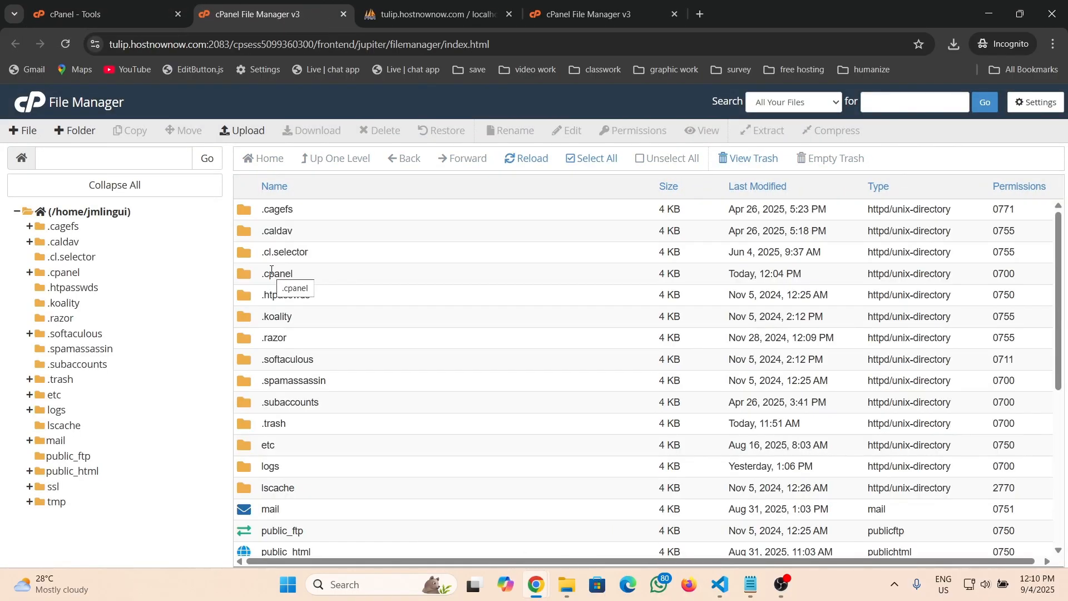
Open the public_html folder and then its globalshippings.xyz subfolder
scroll(271, 273, "down", 4)
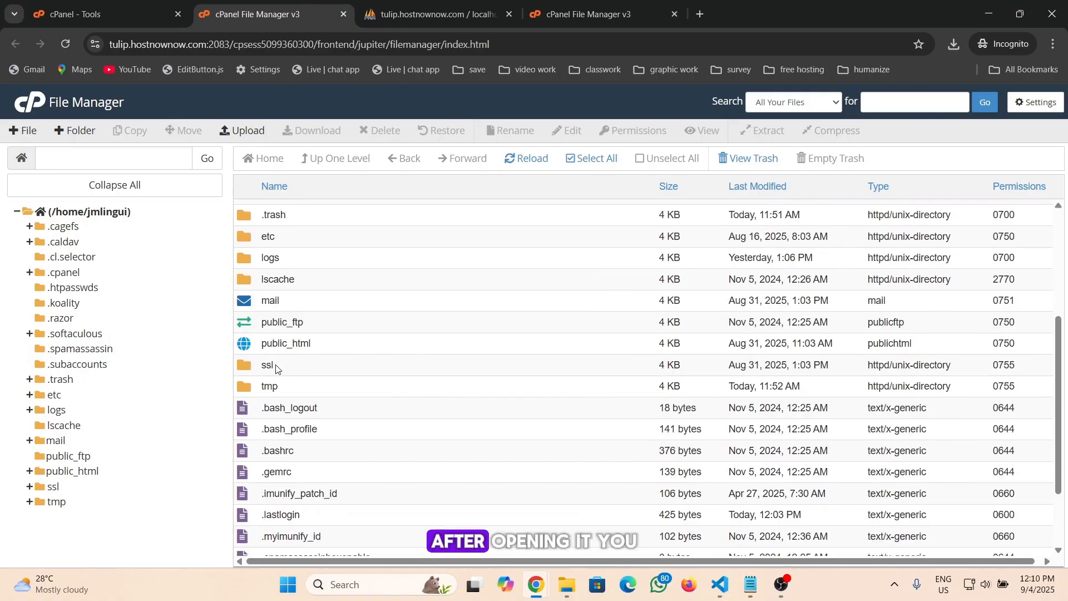
double_click(248, 349)
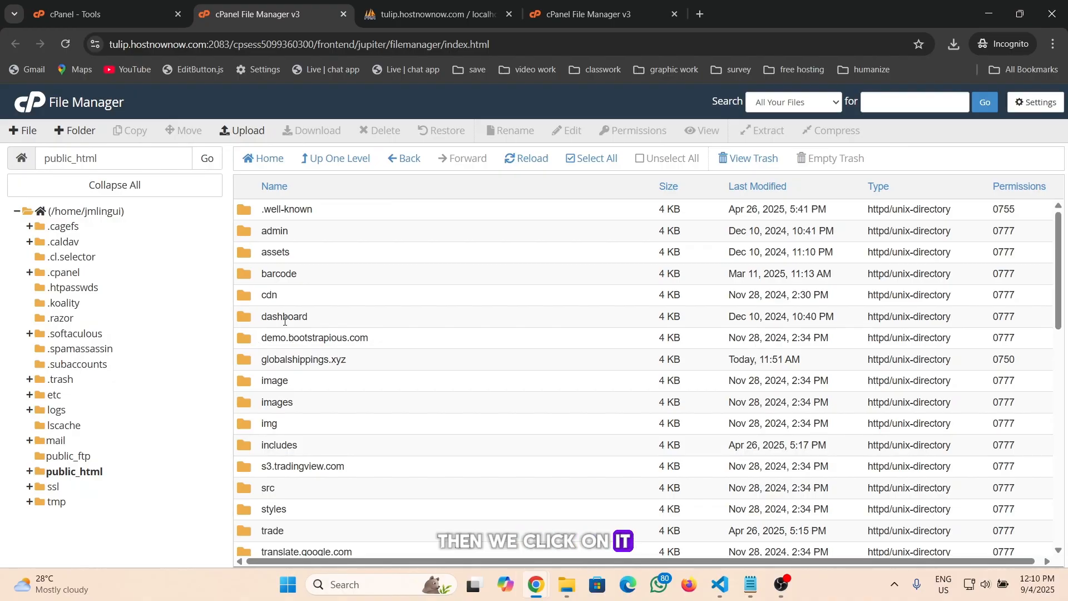
scroll(282, 357, "down", 3)
scroll(272, 367, "up", 3)
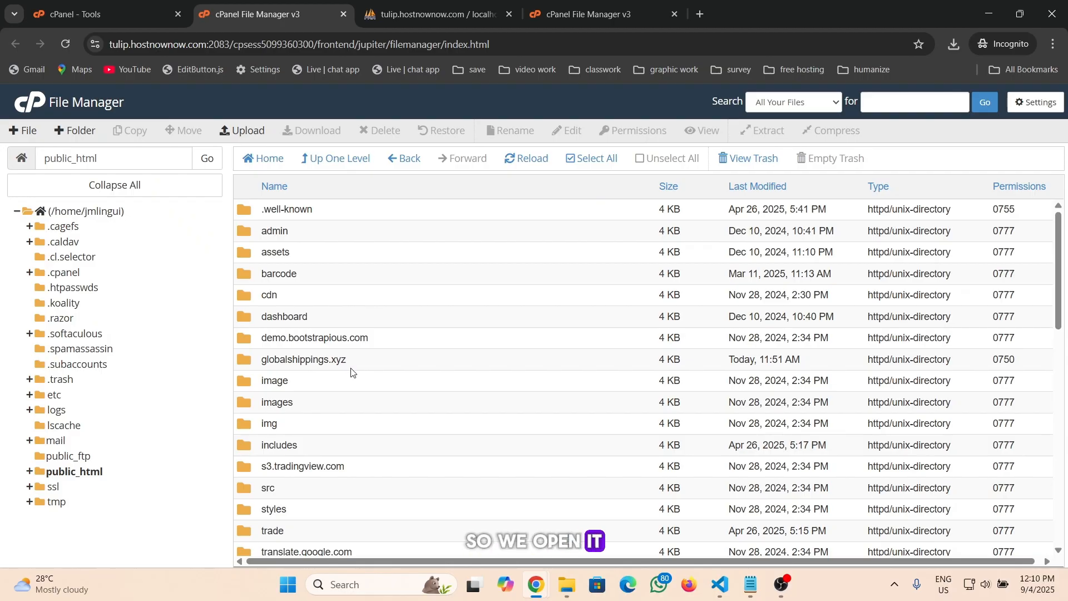
double_click(256, 366)
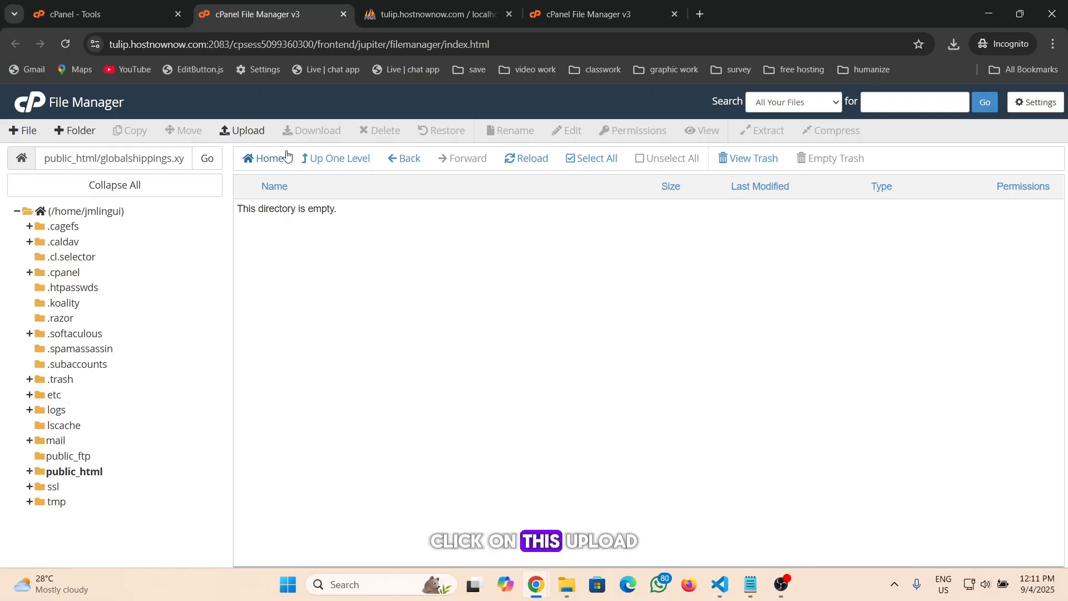
Upload globalshipping.zip from the desktop into globalshippings.xyz and go back to that folder
left_click(247, 138)
left_click(988, 13)
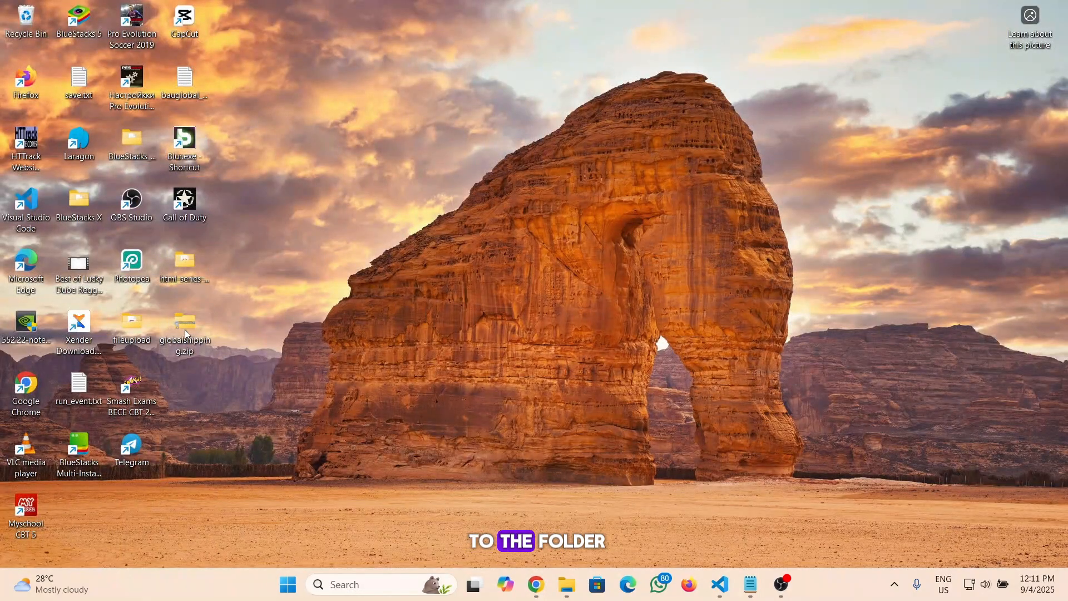
left_click_drag(184, 329, 468, 308)
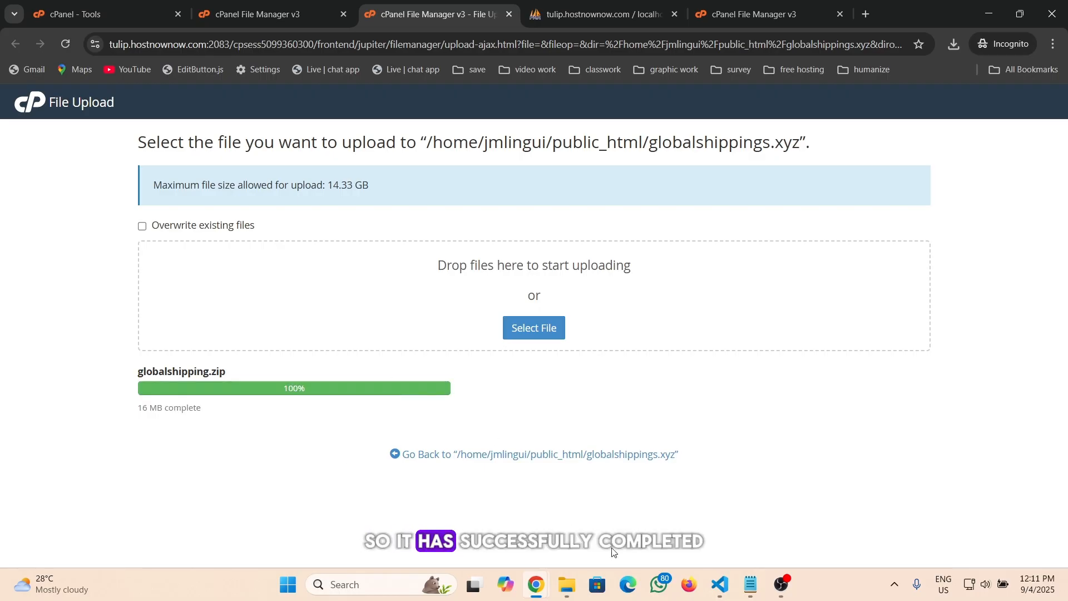
left_click(513, 463)
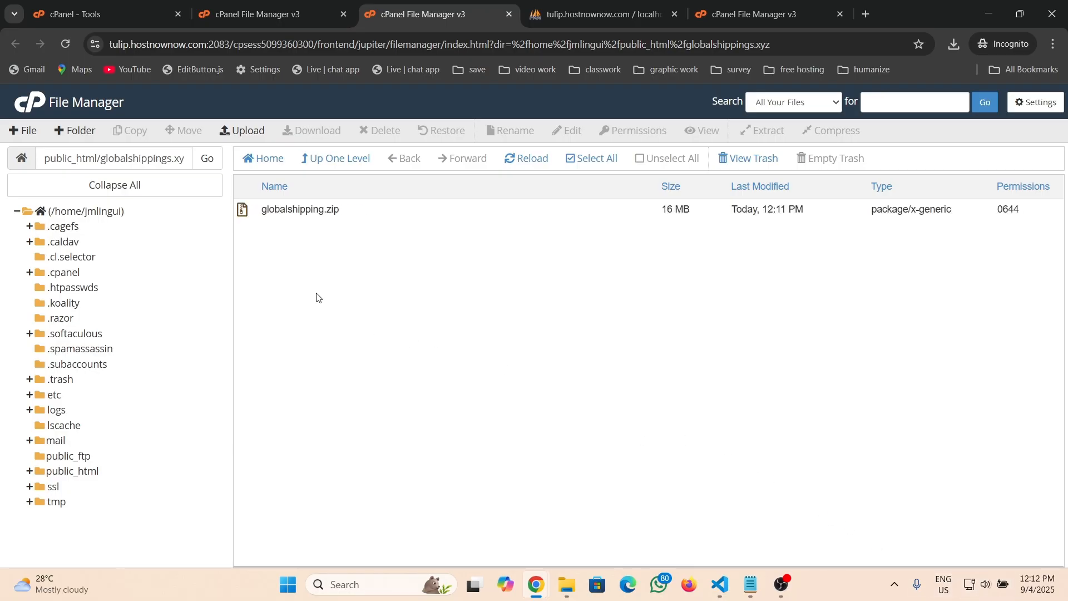
left_click(265, 210)
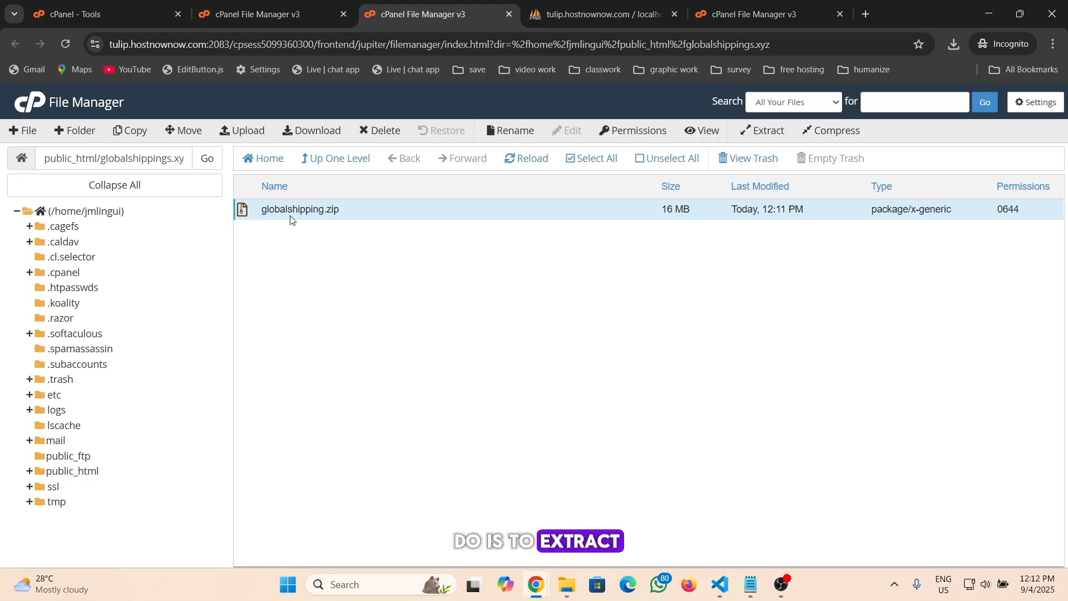
left_click(265, 211)
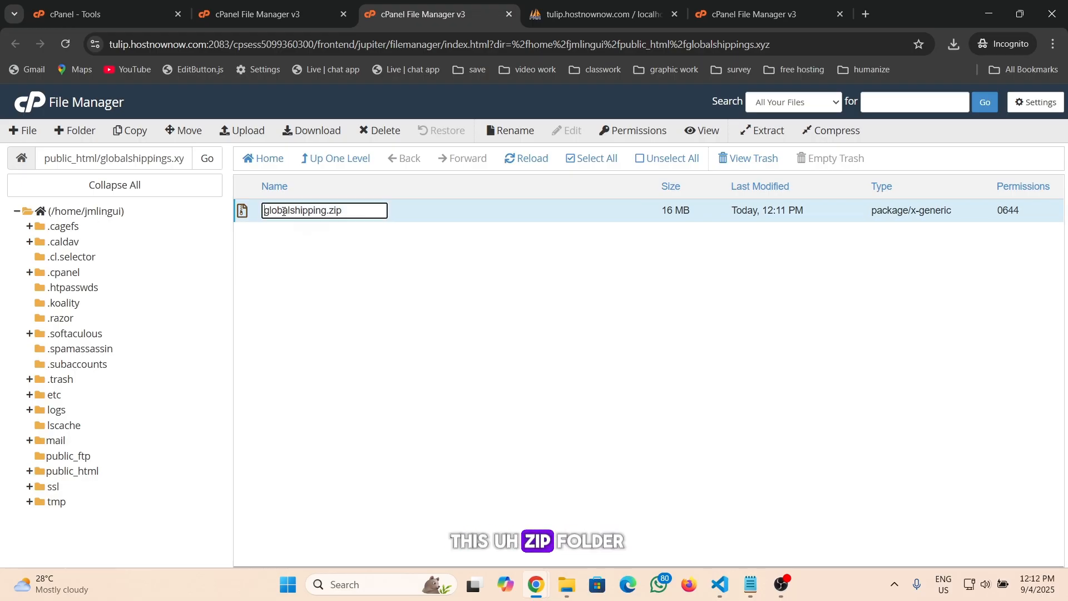
left_click(249, 214)
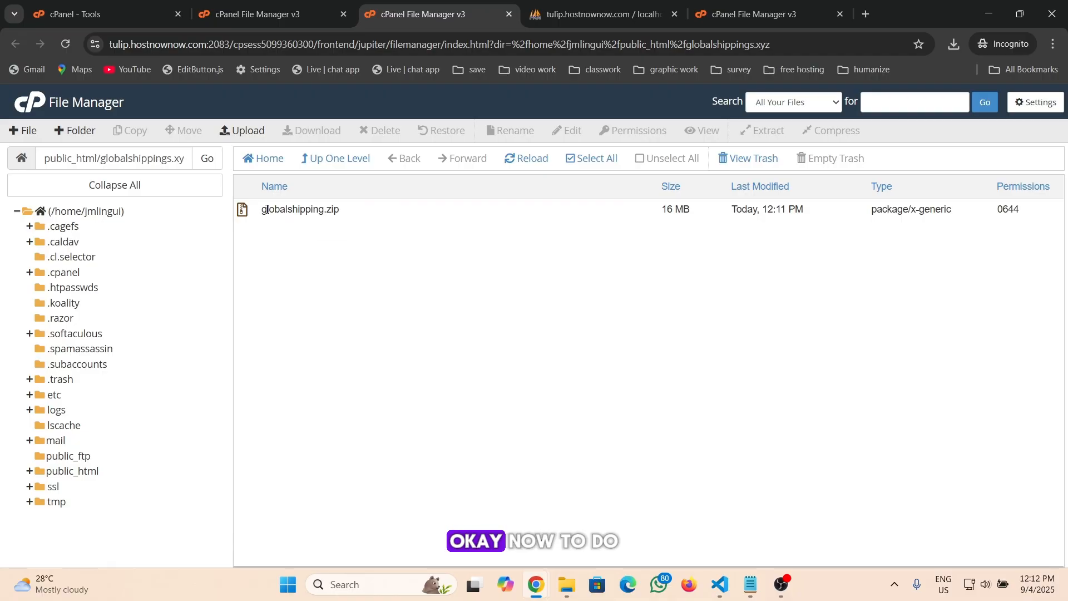
Extract globalshipping.zip into /public_html/globalshippings.xyz and close the results
left_click(267, 209)
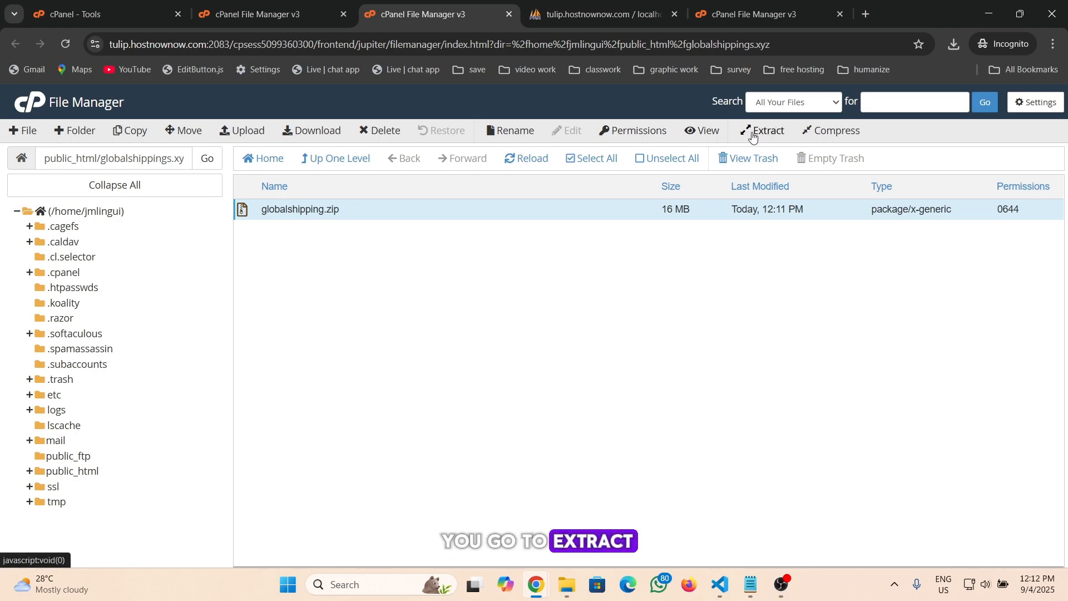
right_click(290, 211)
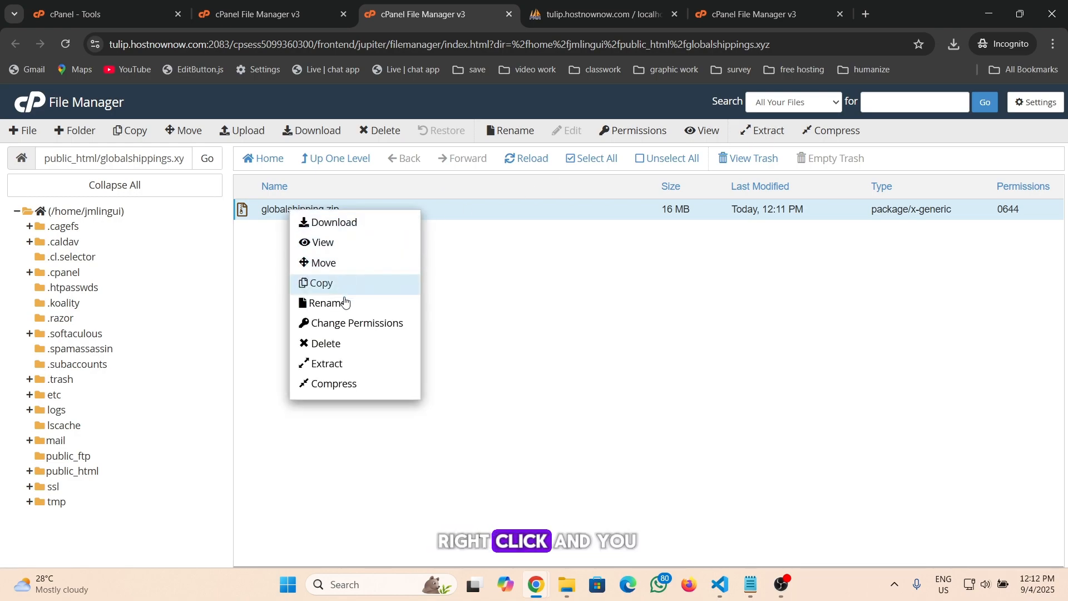
left_click(330, 367)
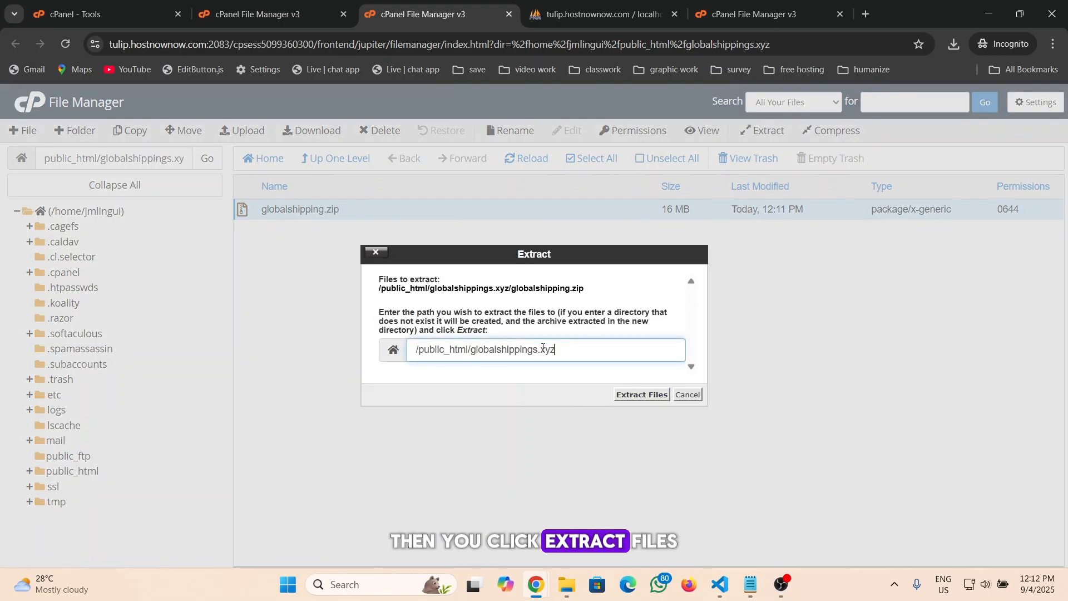
left_click(642, 396)
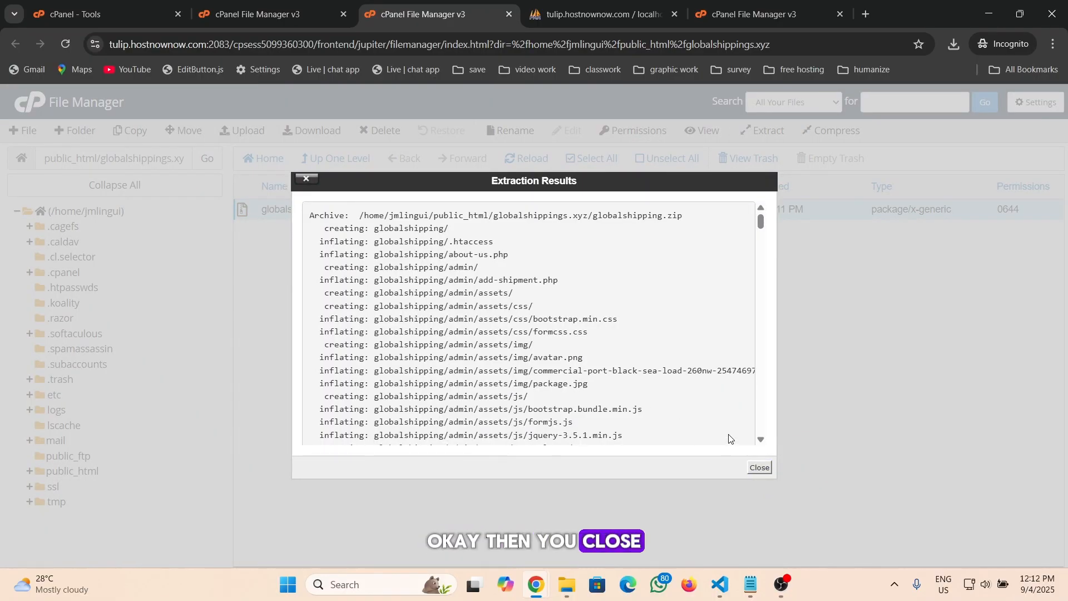
left_click(759, 467)
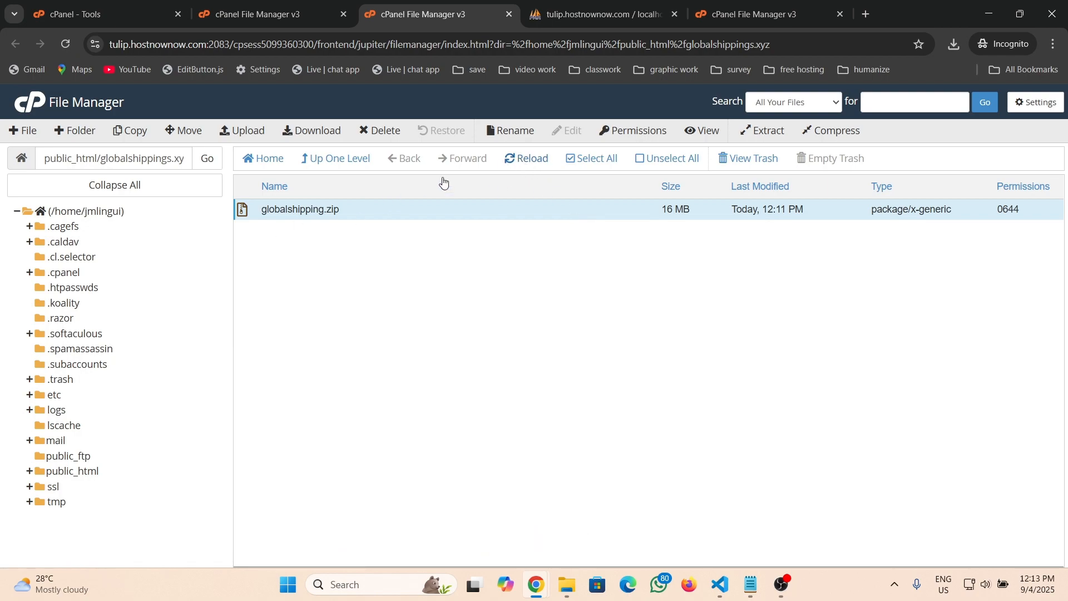
Reload the listing and open the extracted globalshipping folder
left_click(520, 161)
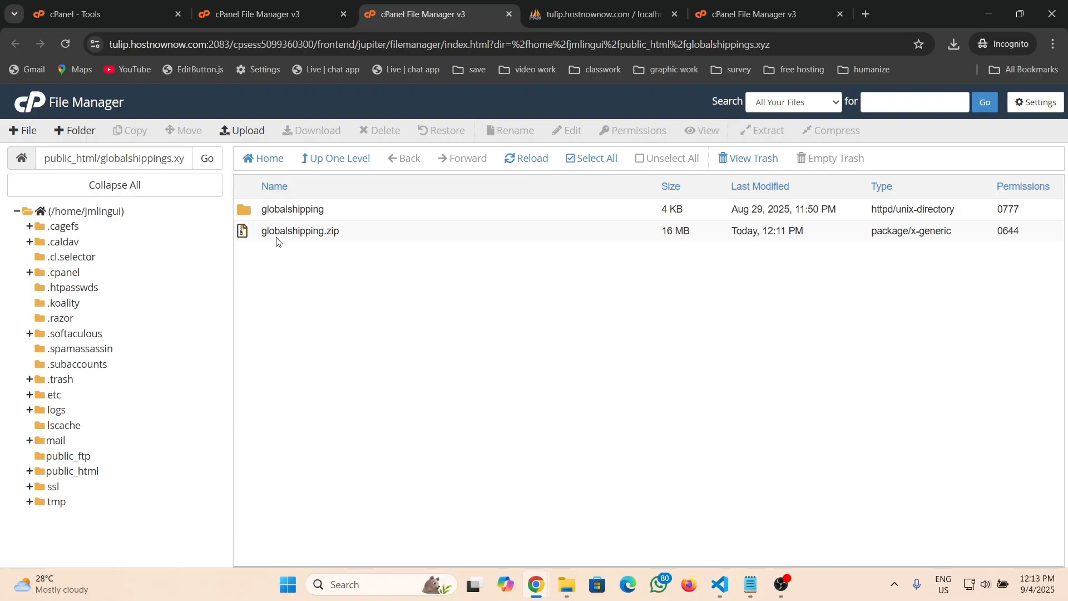
left_click(251, 210)
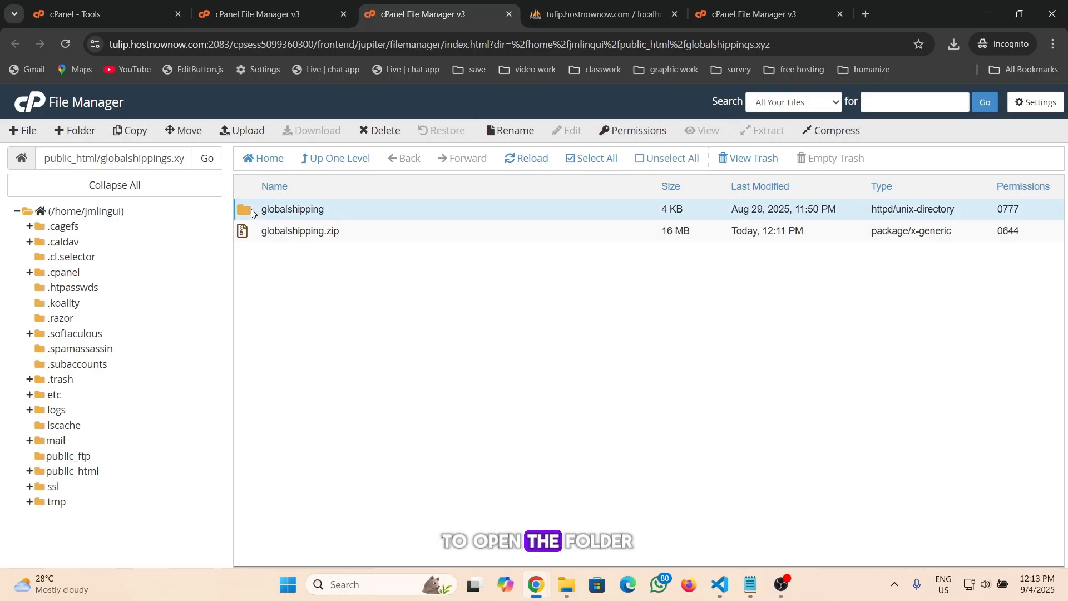
double_click(251, 209)
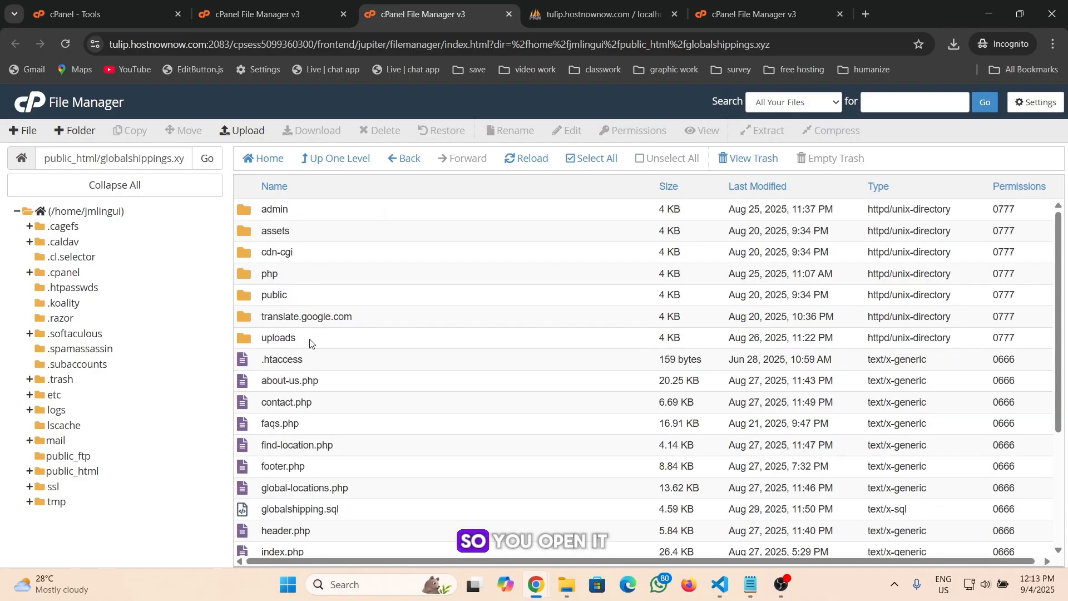
Select all items in globalshipping and move them to /public_html/globalshippings.xyz/
left_click(312, 363)
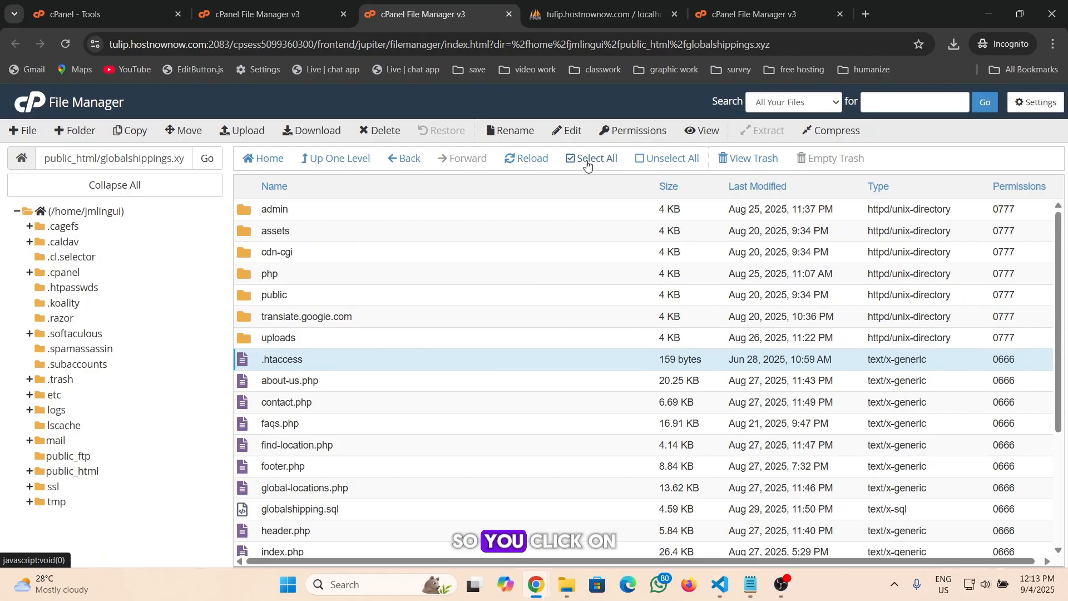
left_click(590, 162)
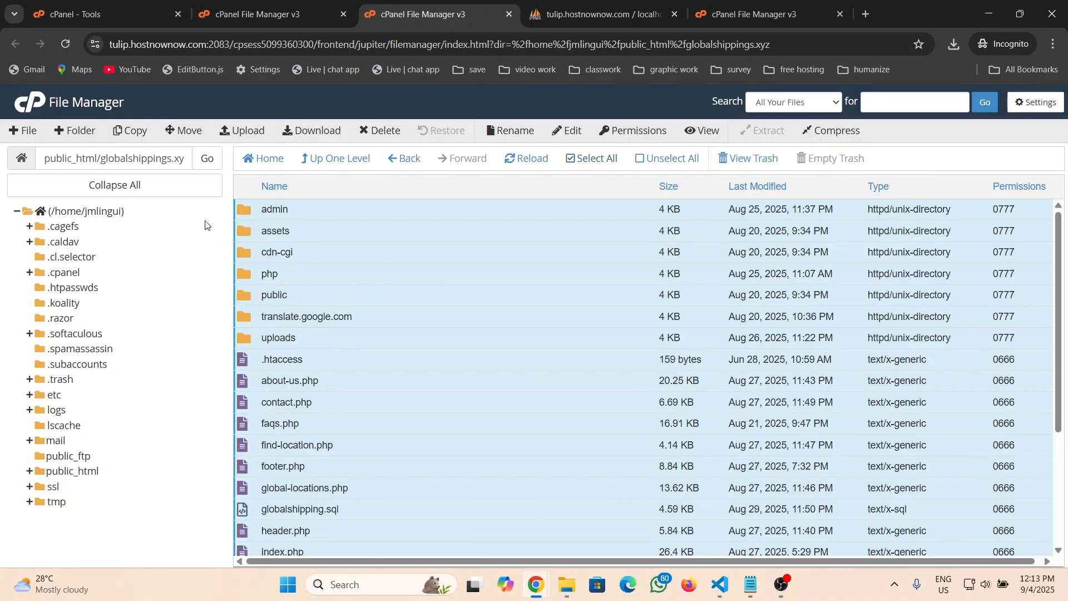
left_click(192, 133)
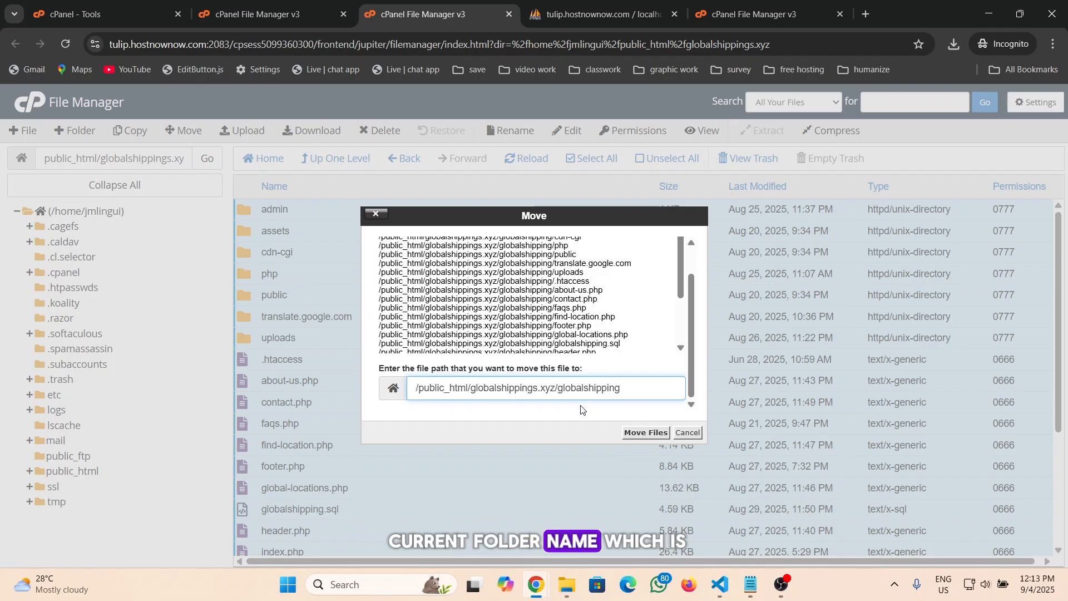
key("BackSpace")
key("BackSpace")
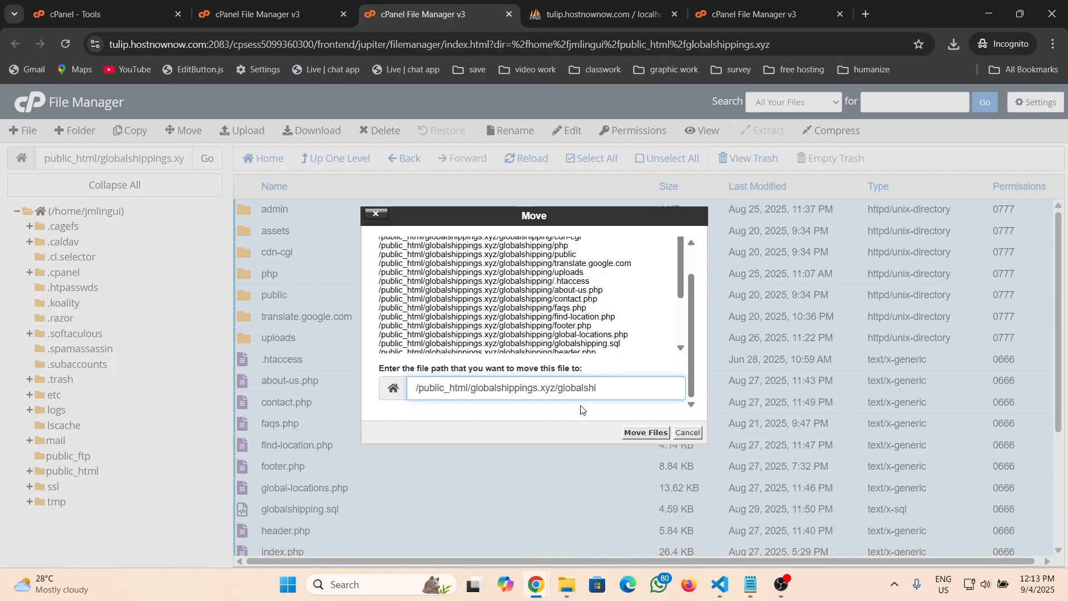
key("BackSpace")
key("BackSpace")
key("BackSpace")
key("BackSpace")
key("BackSpace")
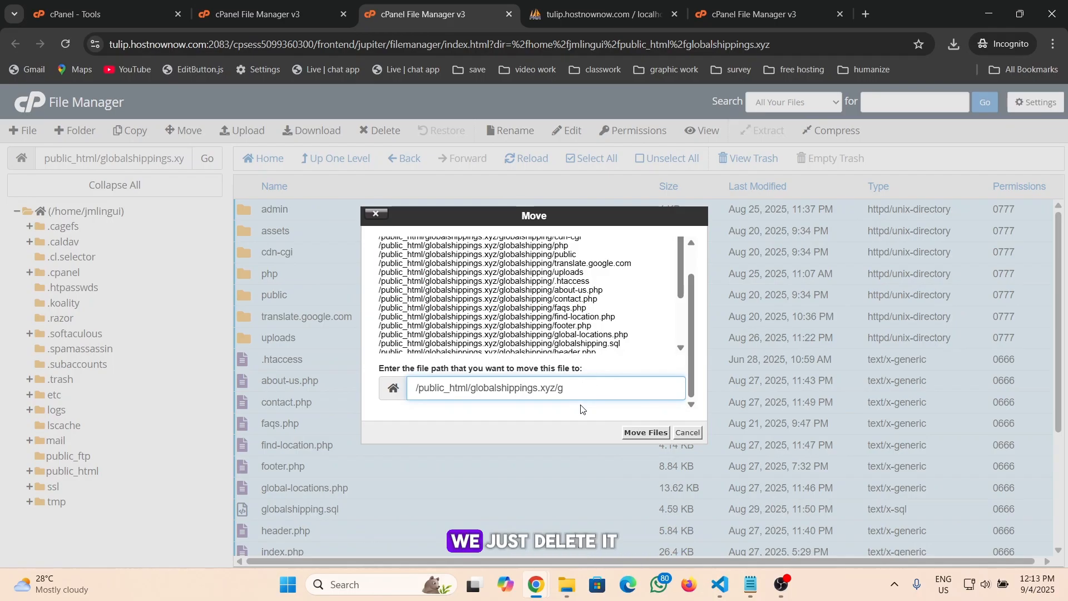
key("BackSpace")
key("BackSpace")
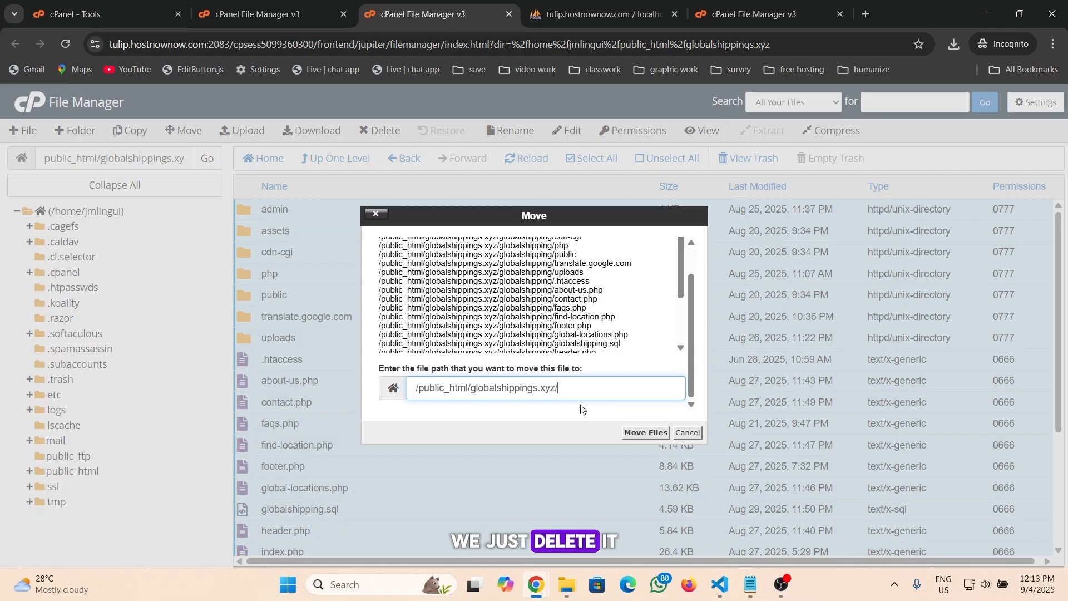
left_click(645, 434)
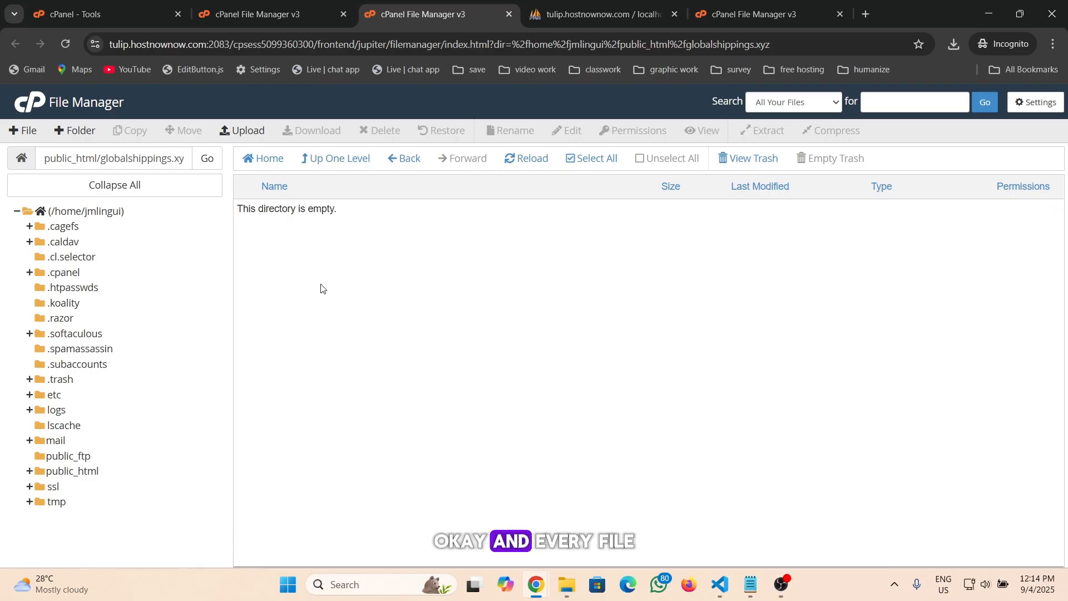
Go up one level and review the contents of globalshippings.xyz
left_click(358, 162)
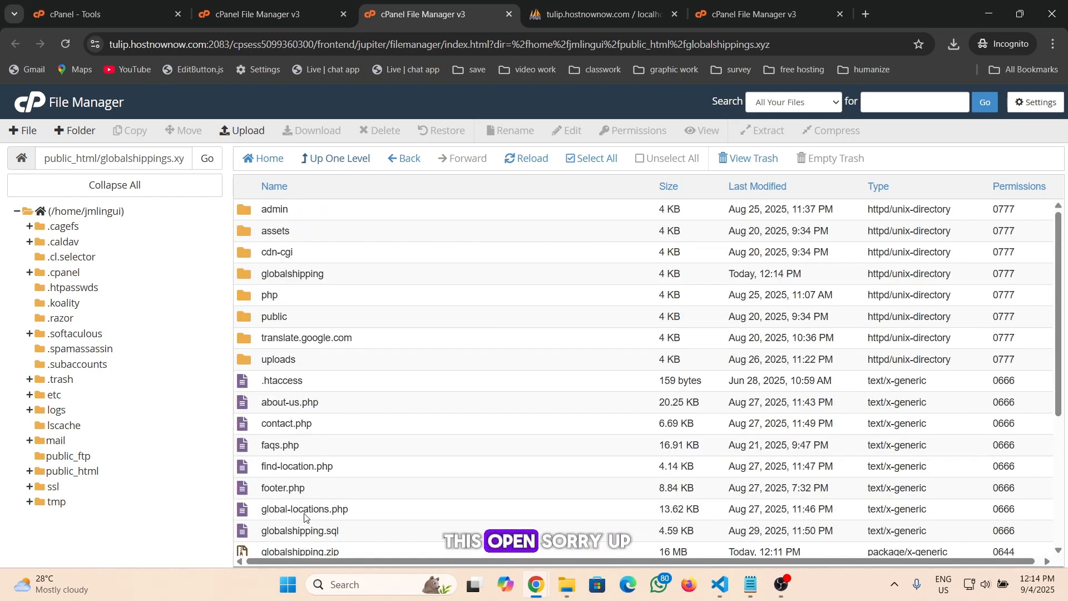
scroll(254, 266, "down", 4)
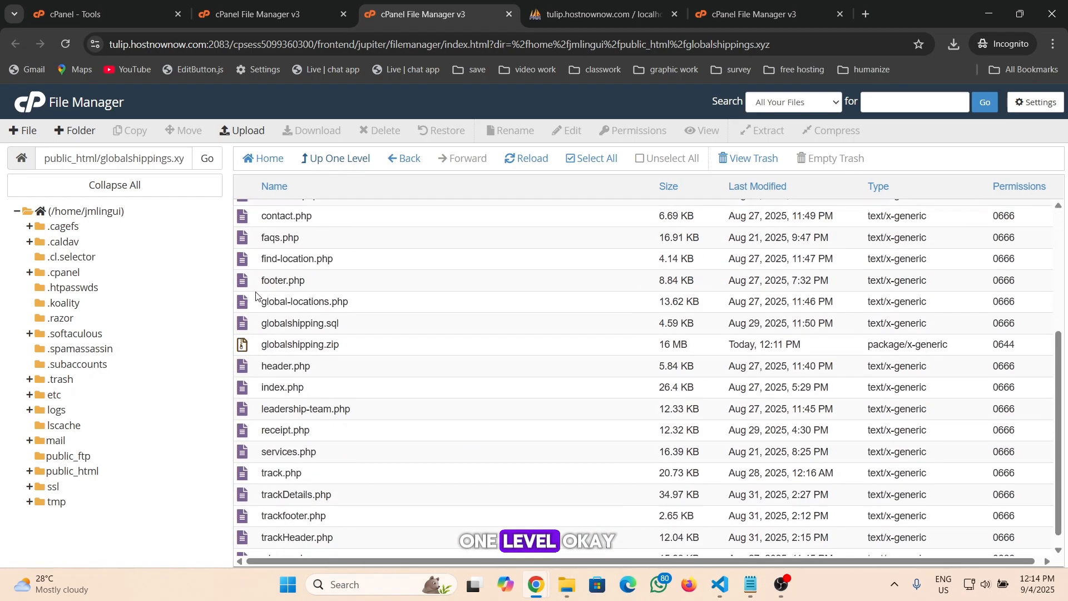
scroll(257, 309, "up", 4)
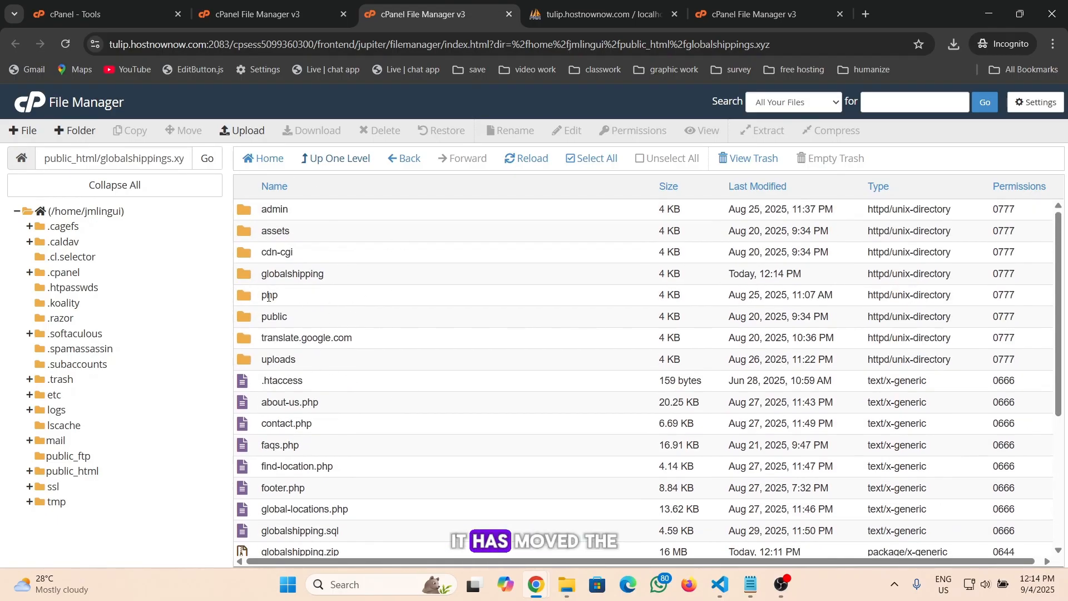
scroll(271, 253, "down", 4)
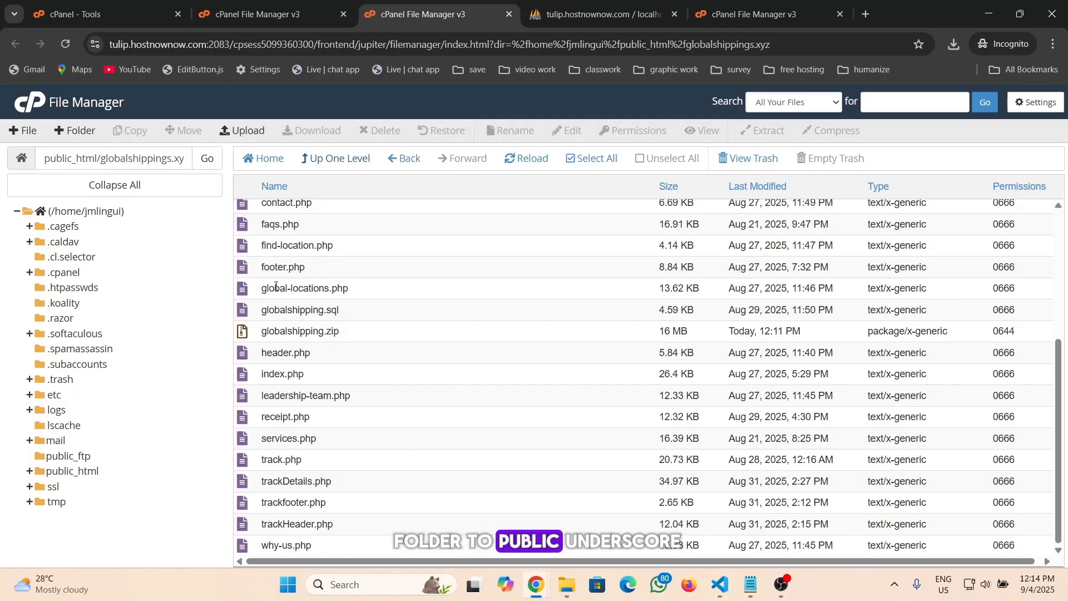
scroll(276, 286, "up", 4)
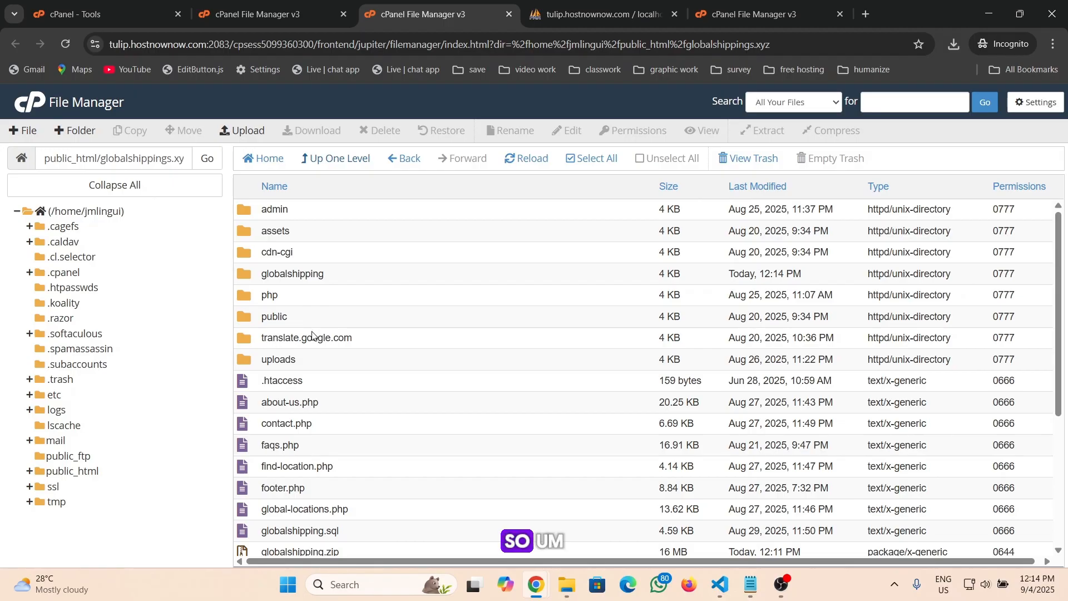
Switch to the cPanel Tools page and open Manage My Databases
scroll(312, 334, "down", 4)
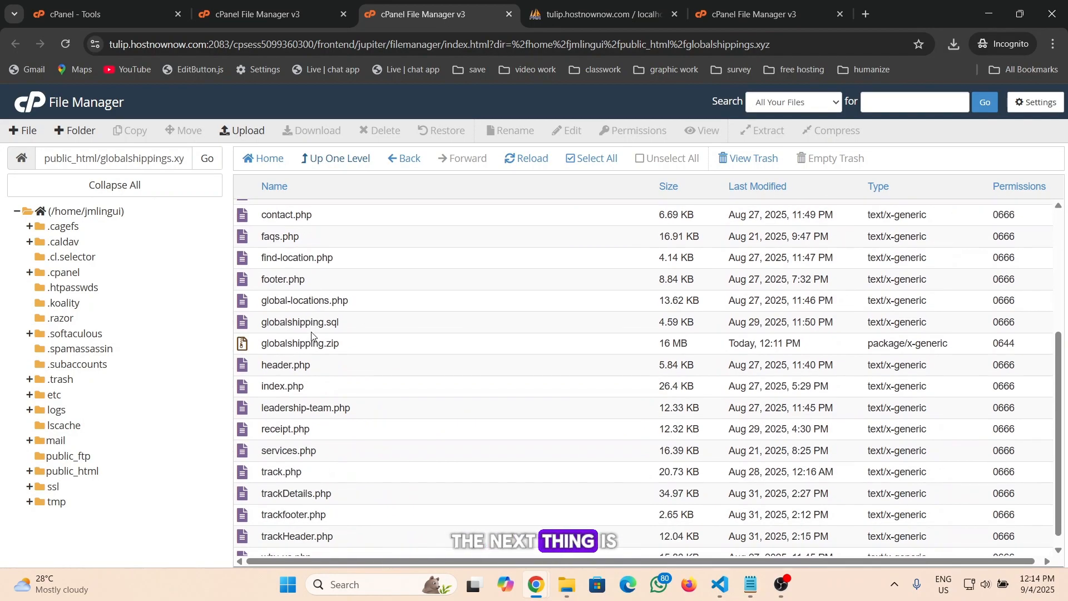
scroll(312, 335, "up", 4)
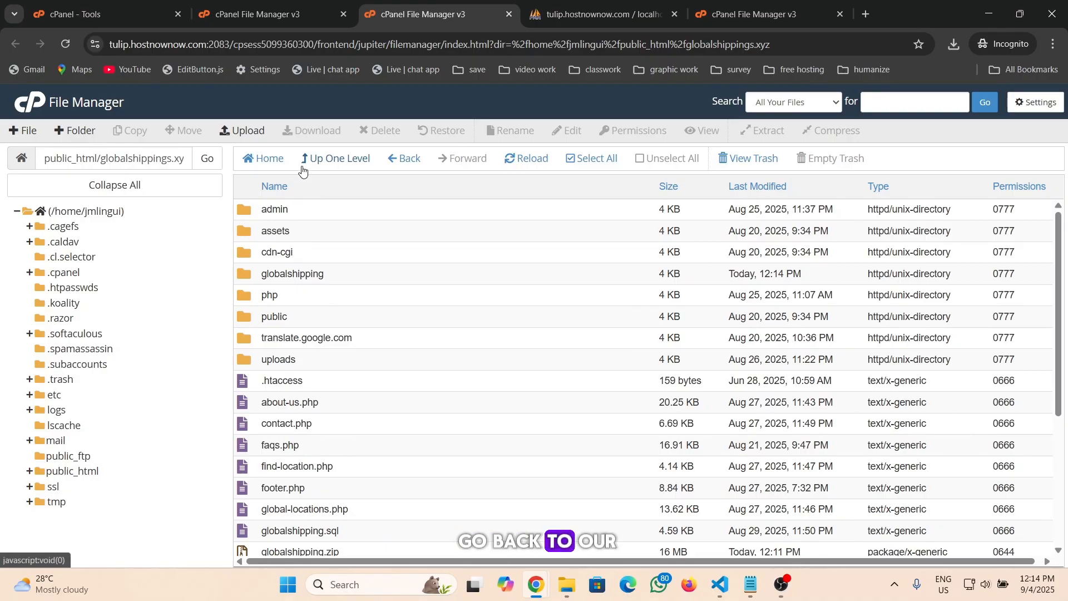
left_click(124, 14)
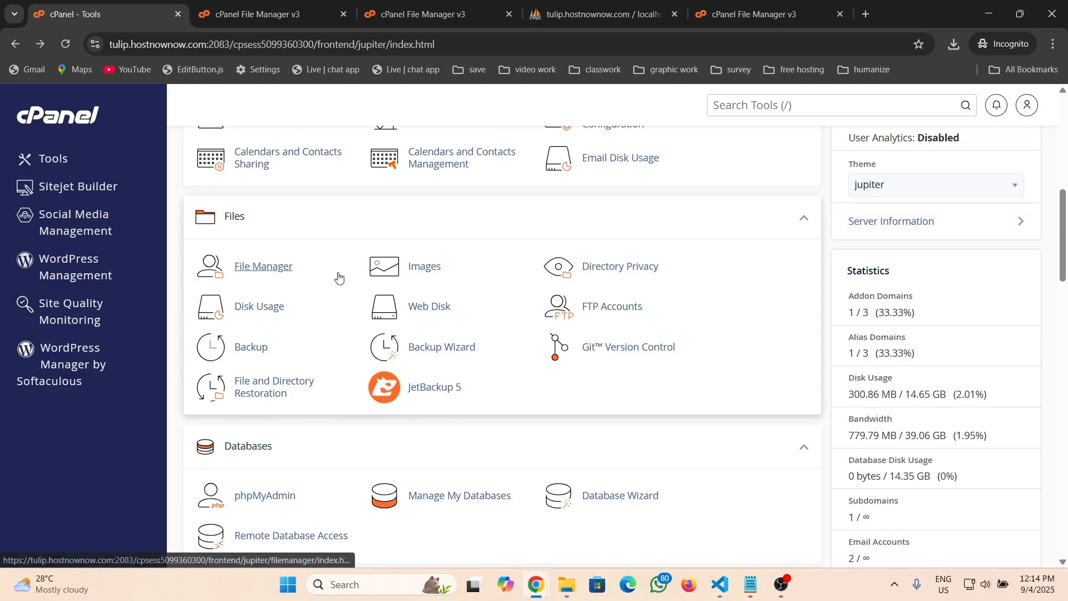
scroll(329, 278, "up", 2)
scroll(334, 334, "down", 3)
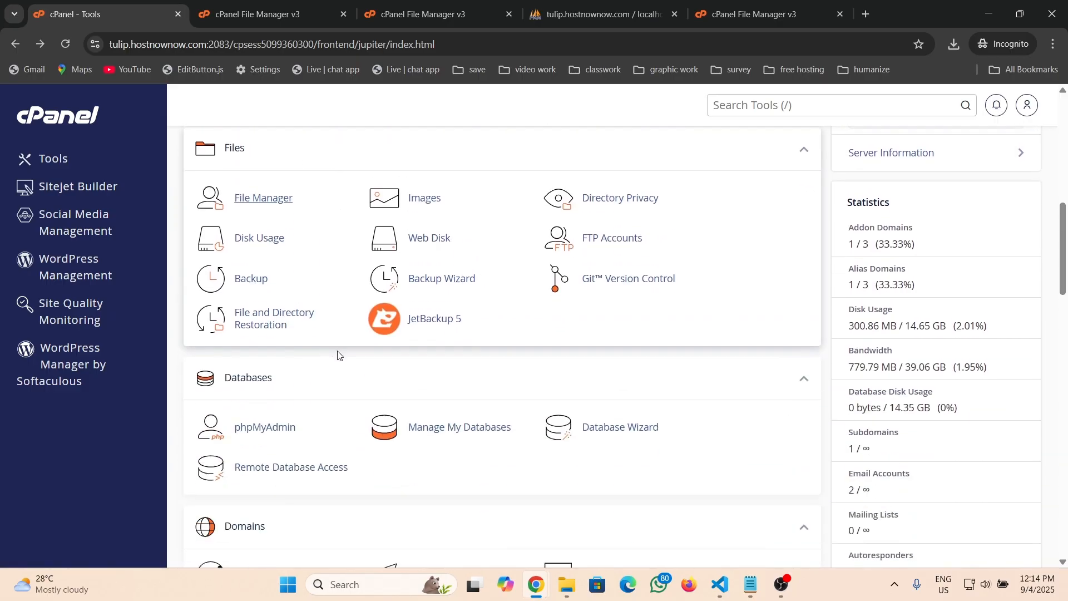
scroll(332, 342, "down", 4)
scroll(330, 283, "up", 1)
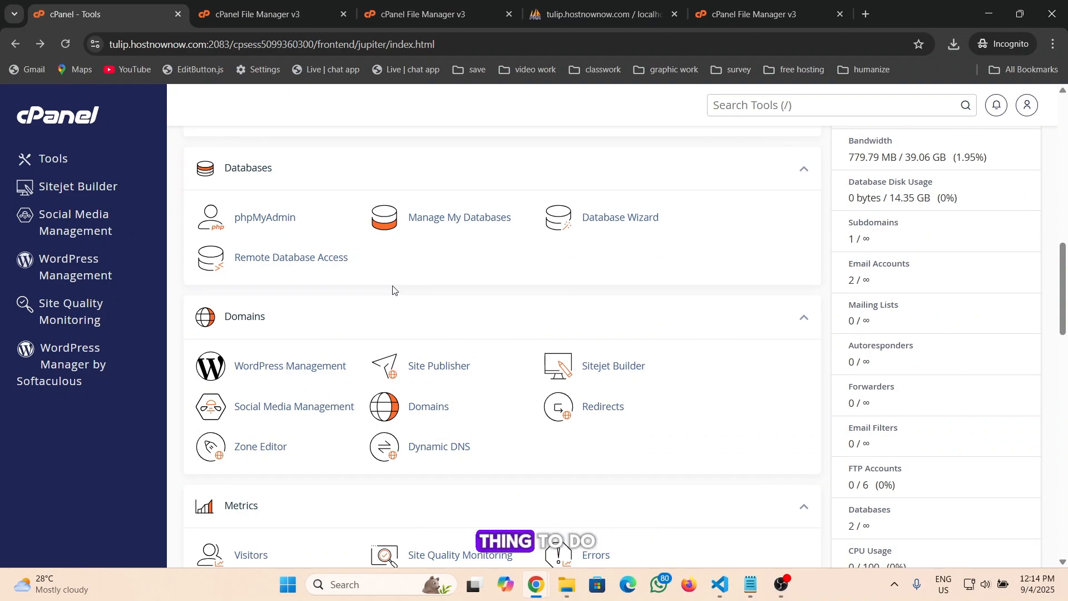
scroll(393, 289, "up", 1)
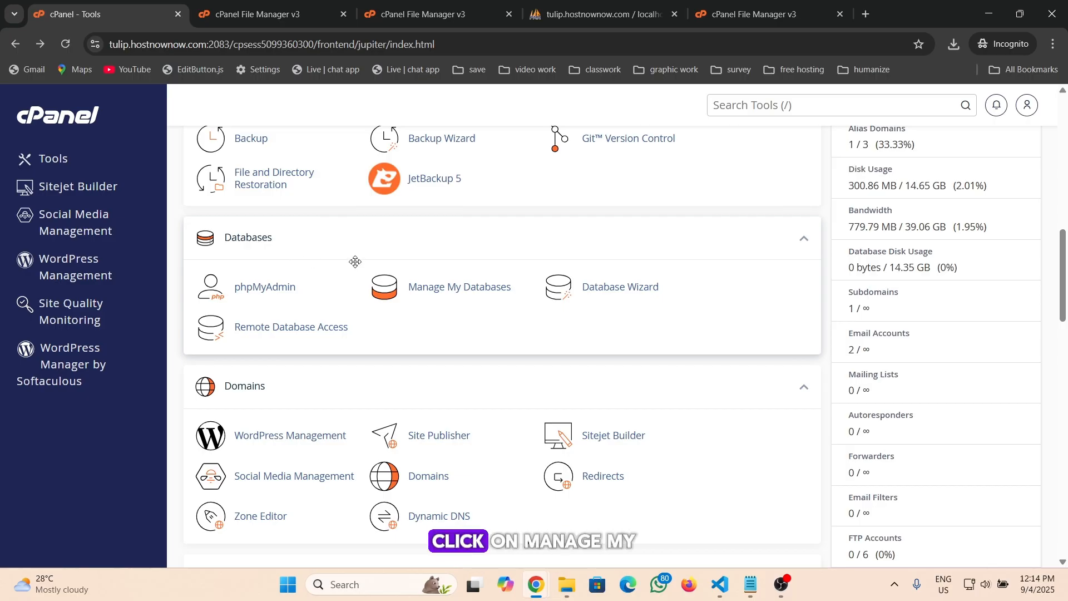
left_click(471, 295)
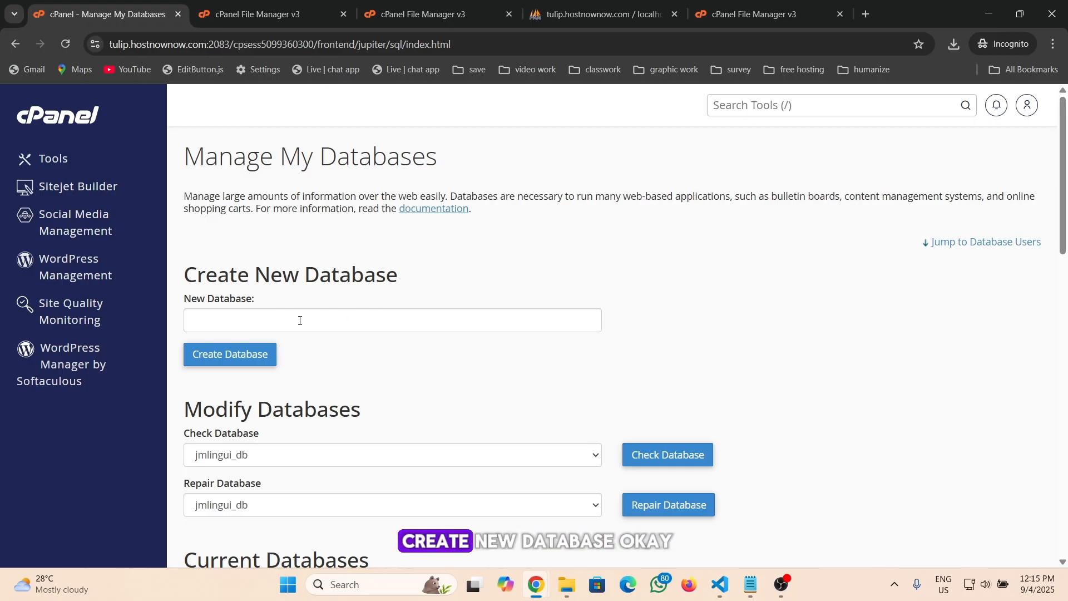
Create a new database named globalshippings and go back to the databases page
left_click(268, 320)
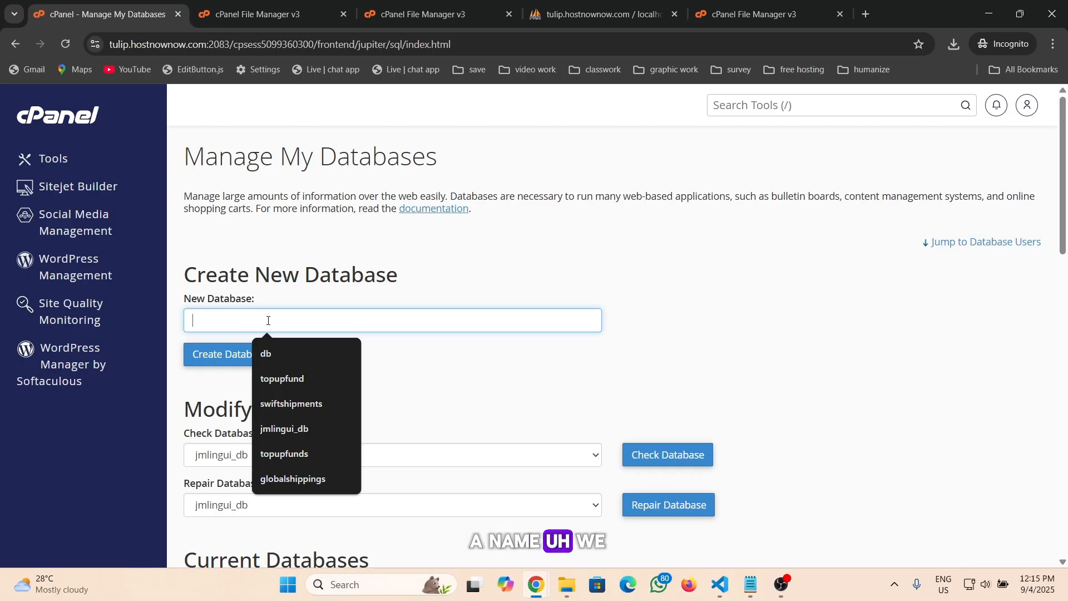
type("globalshippings")
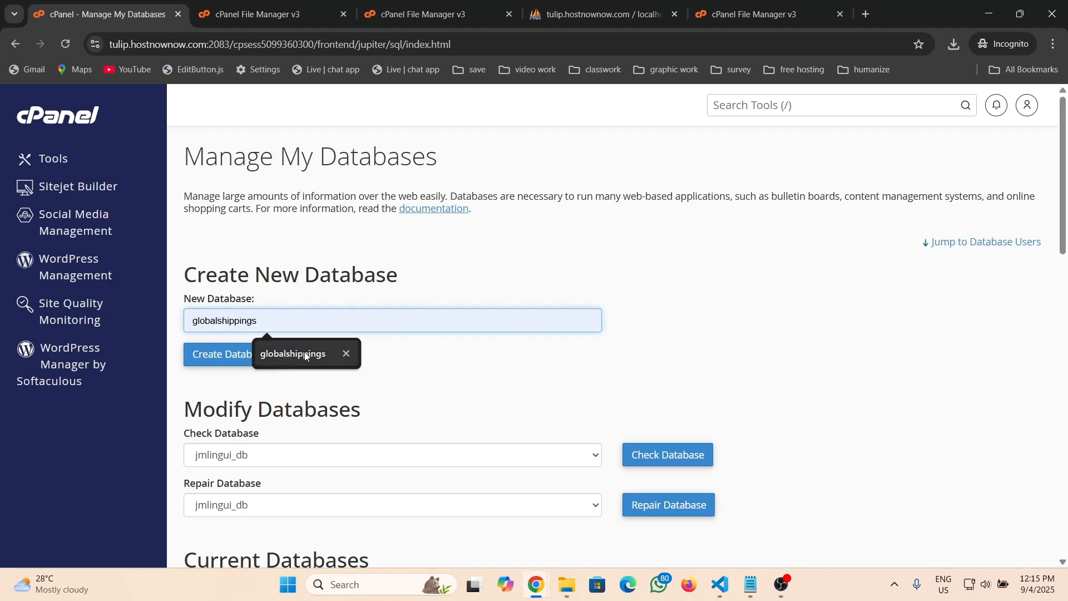
left_click(307, 354)
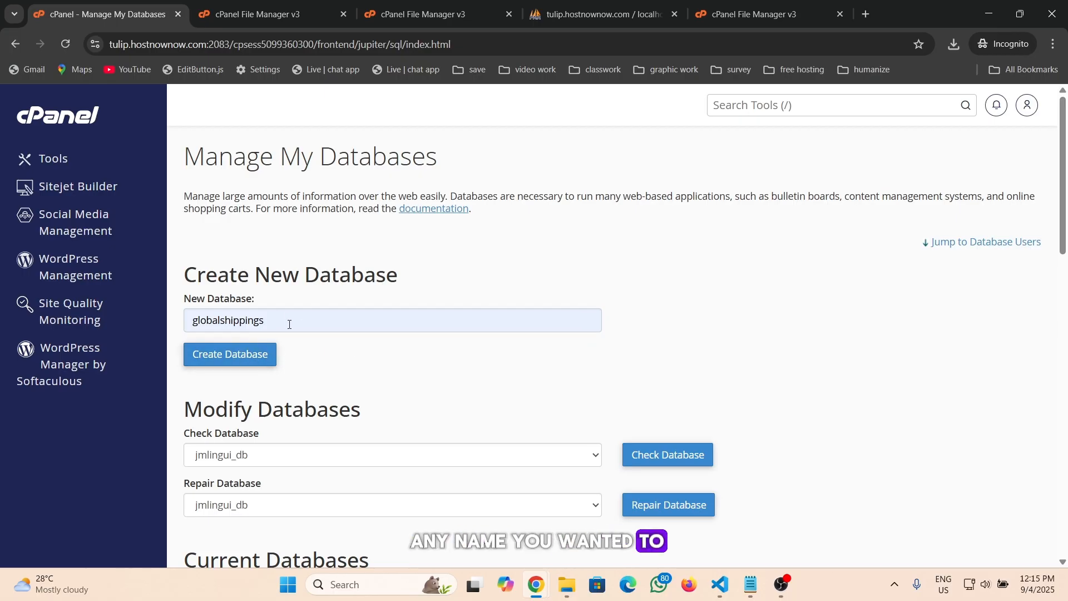
left_click(235, 355)
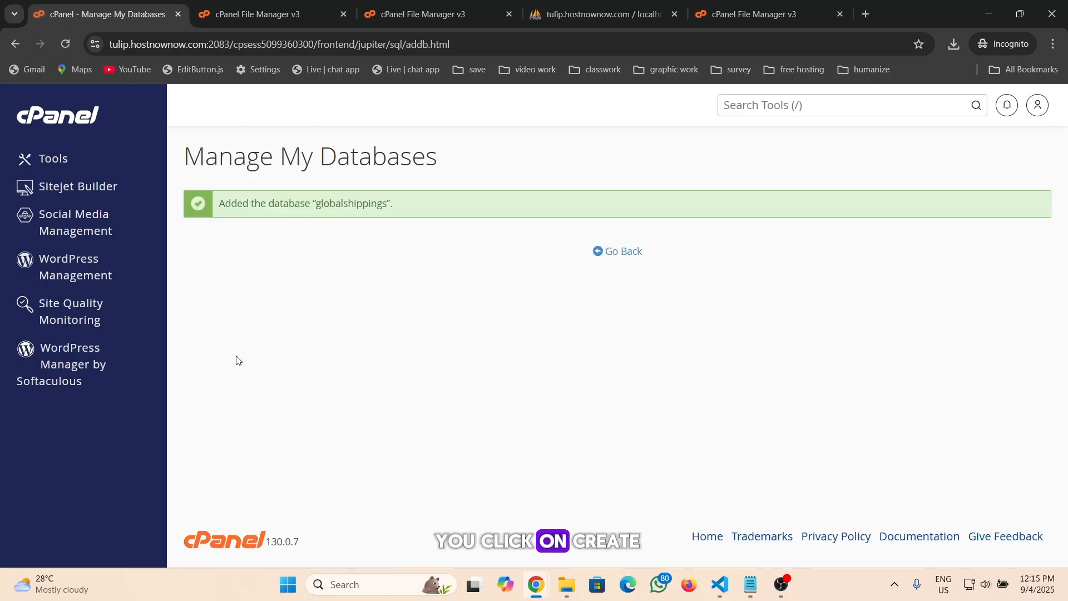
left_click(620, 252)
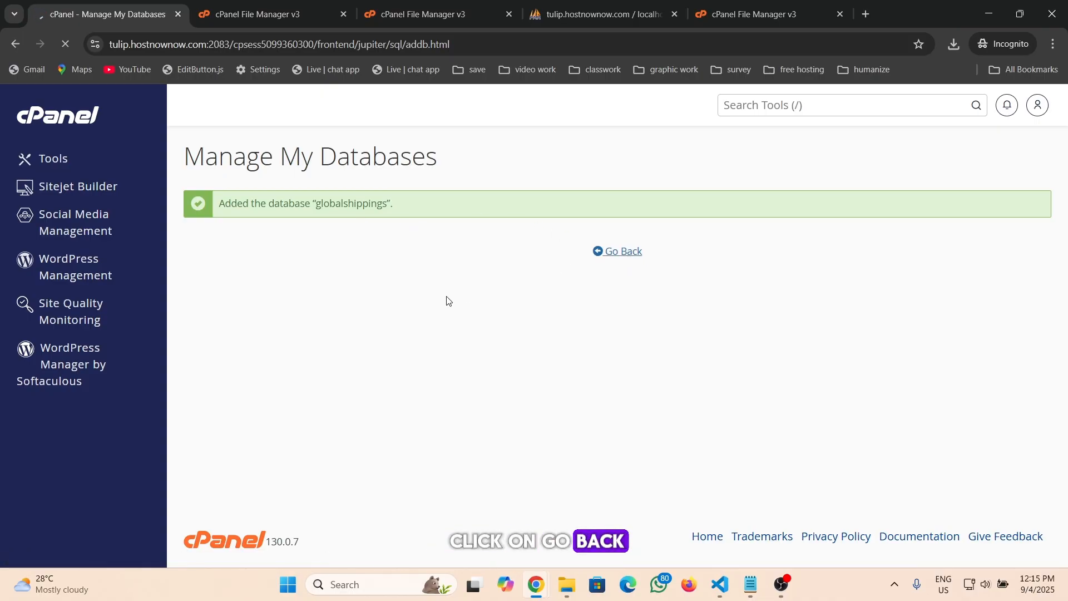
Review the Modify Databases and Current Databases sections down to the Add New User form
scroll(398, 391, "down", 2)
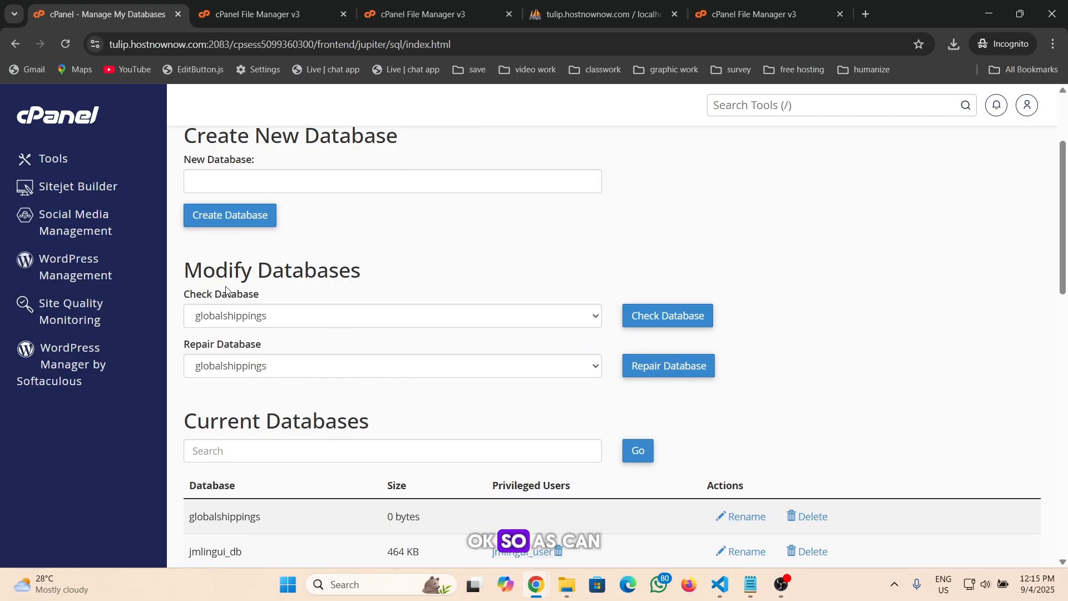
left_click(358, 319)
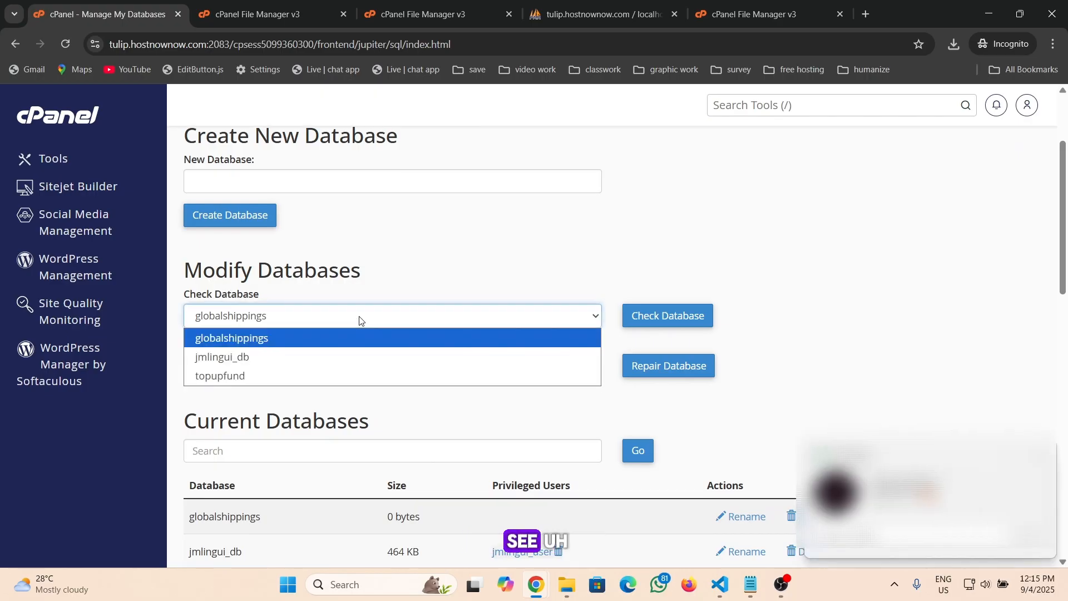
left_click(359, 319)
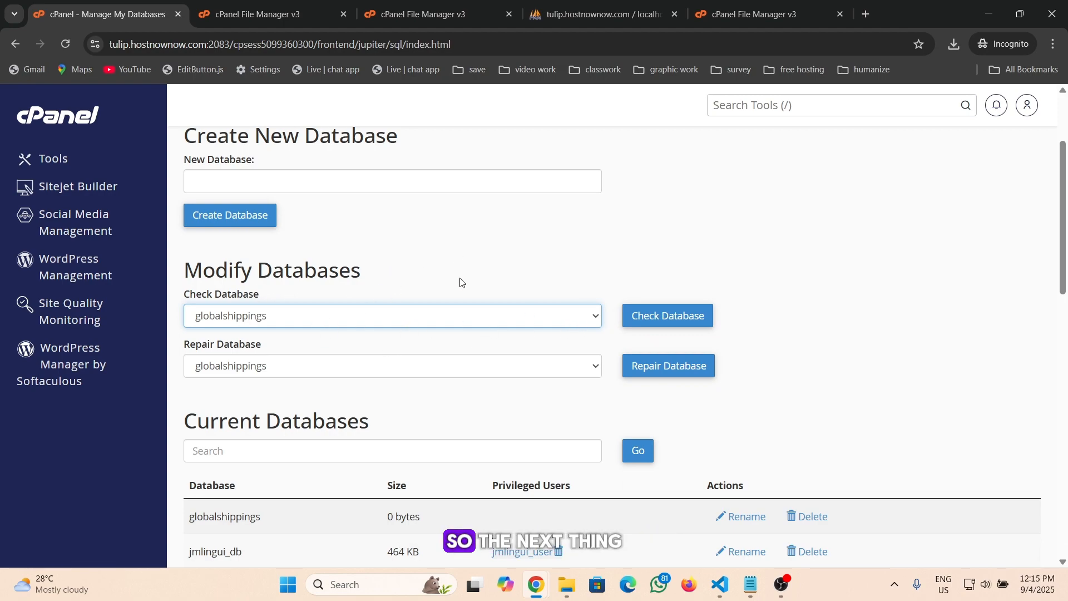
scroll(478, 311, "down", 1)
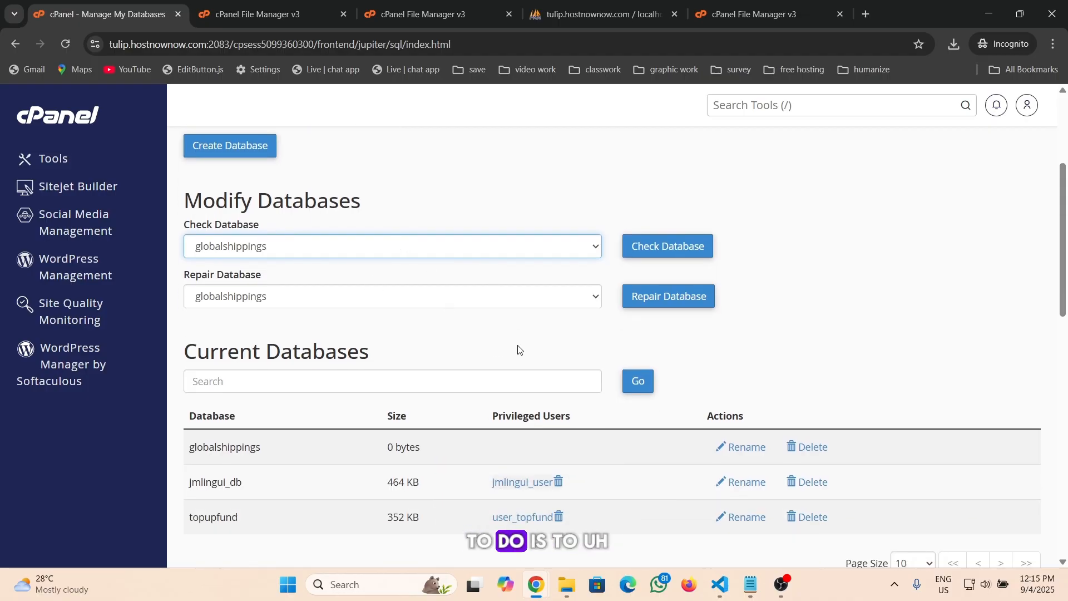
scroll(488, 307, "down", 2)
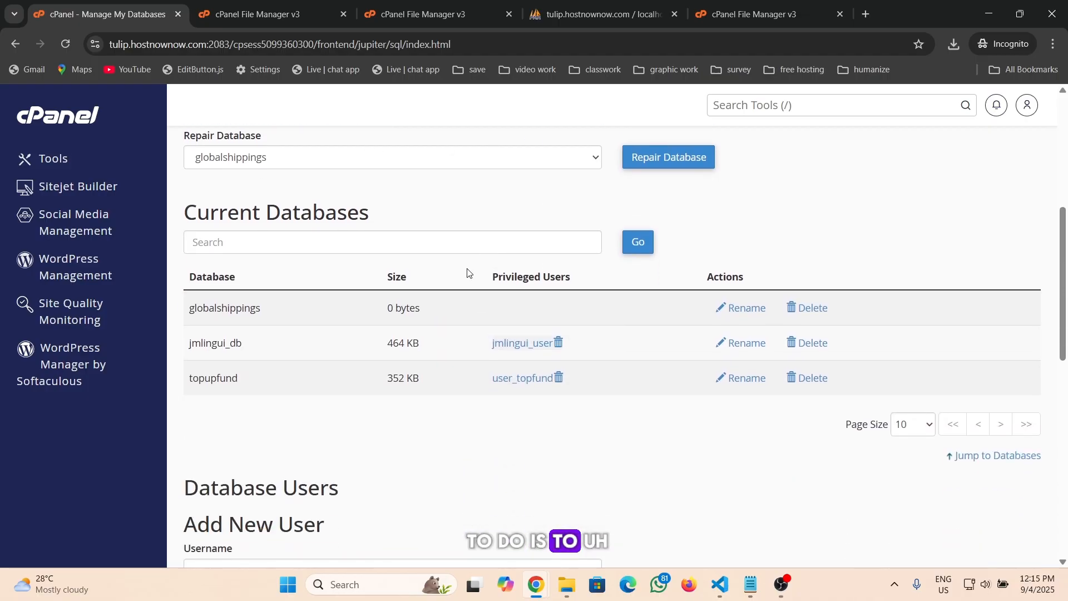
scroll(439, 287, "down", 2)
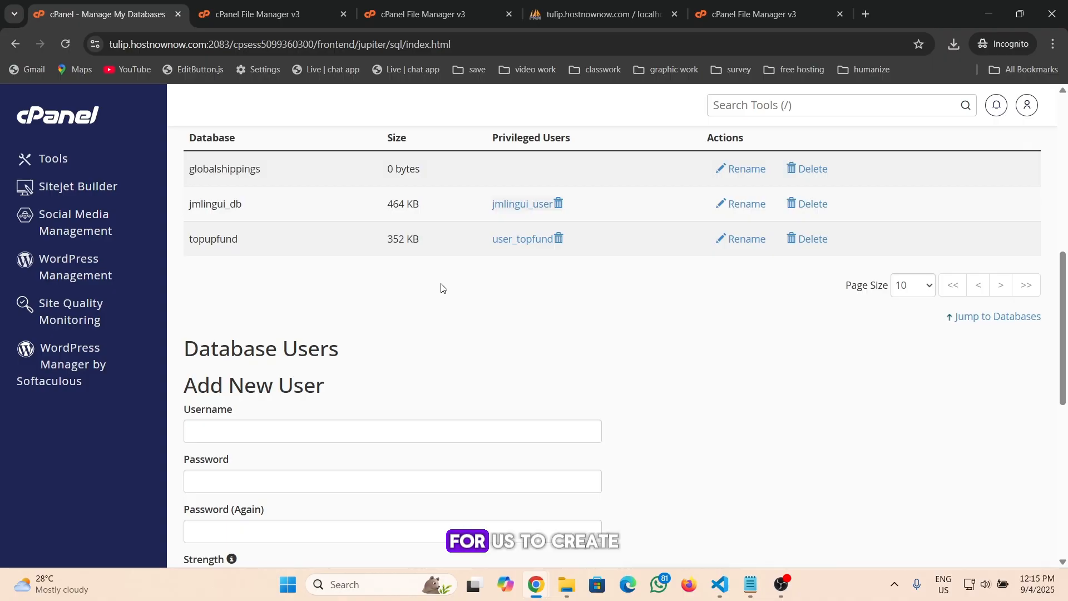
scroll(441, 287, "down", 2)
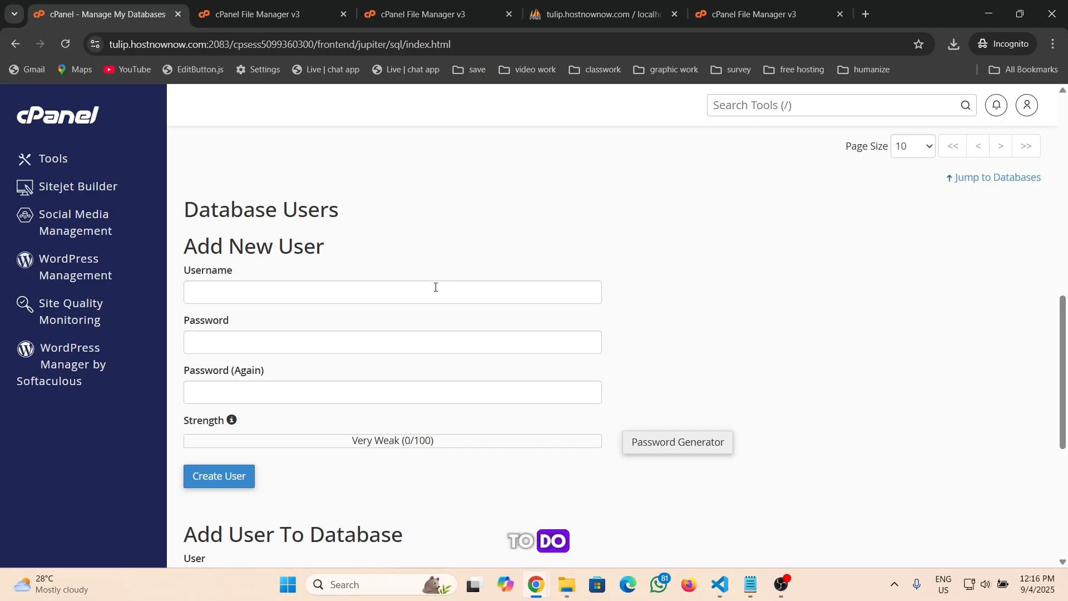
Enter user_globalshippings as the username for a new database user
left_click(223, 296)
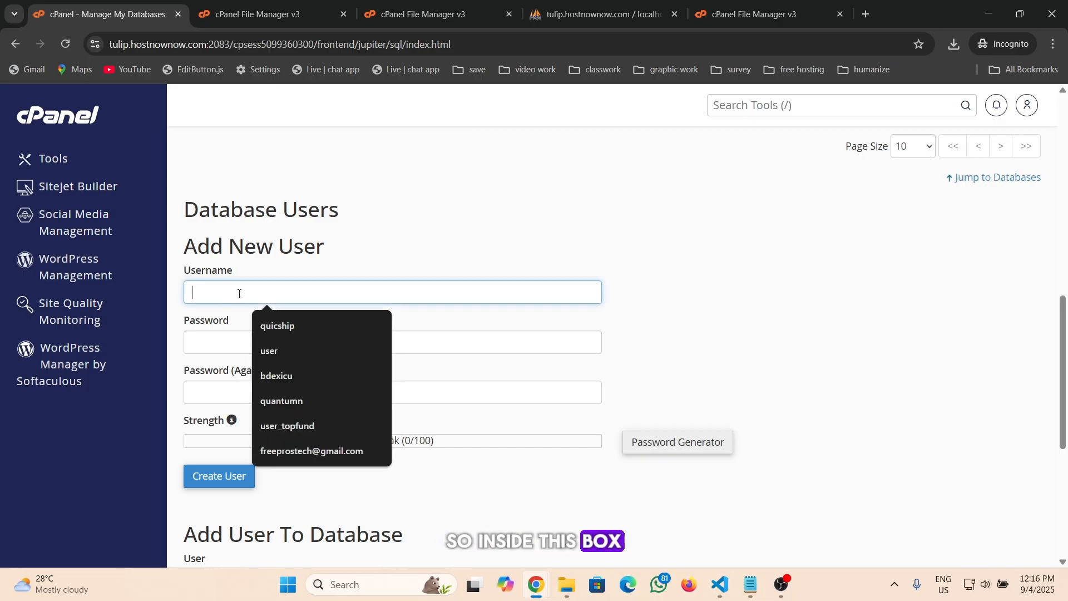
type("g")
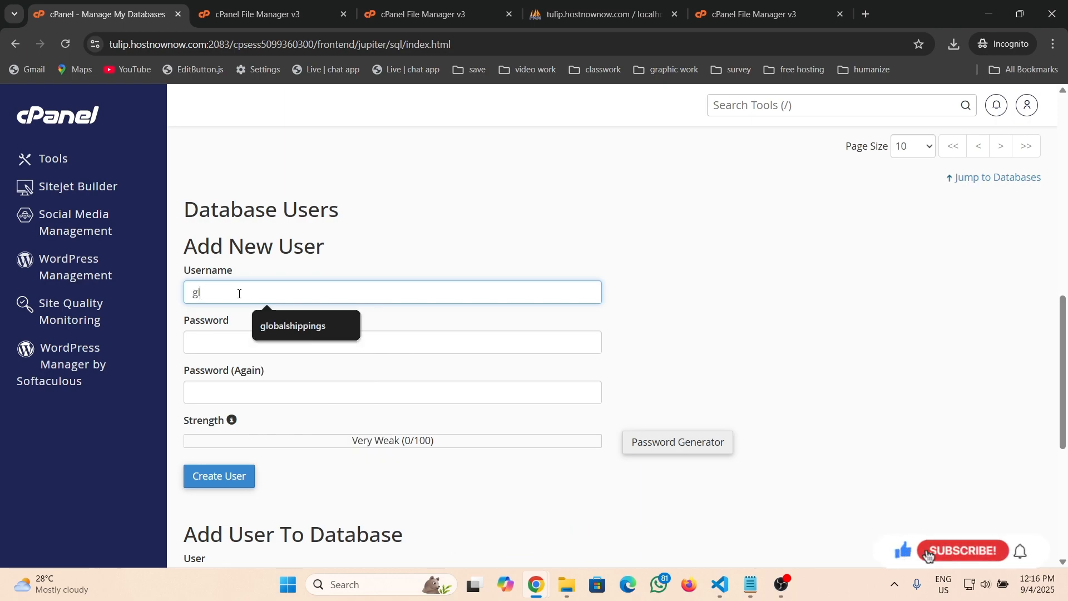
left_click(312, 327)
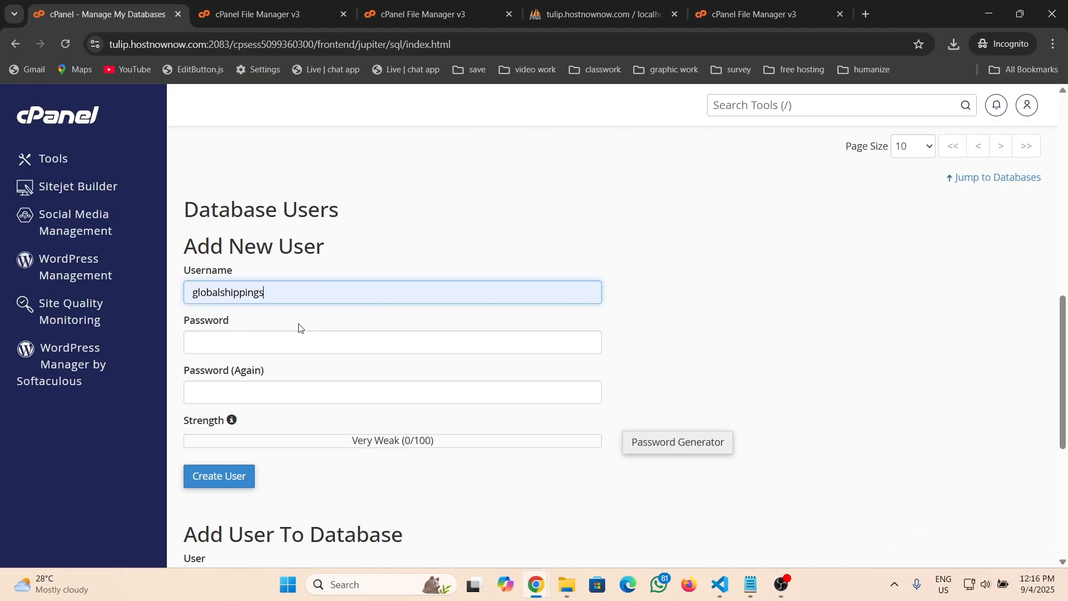
key("Home")
type("user_")
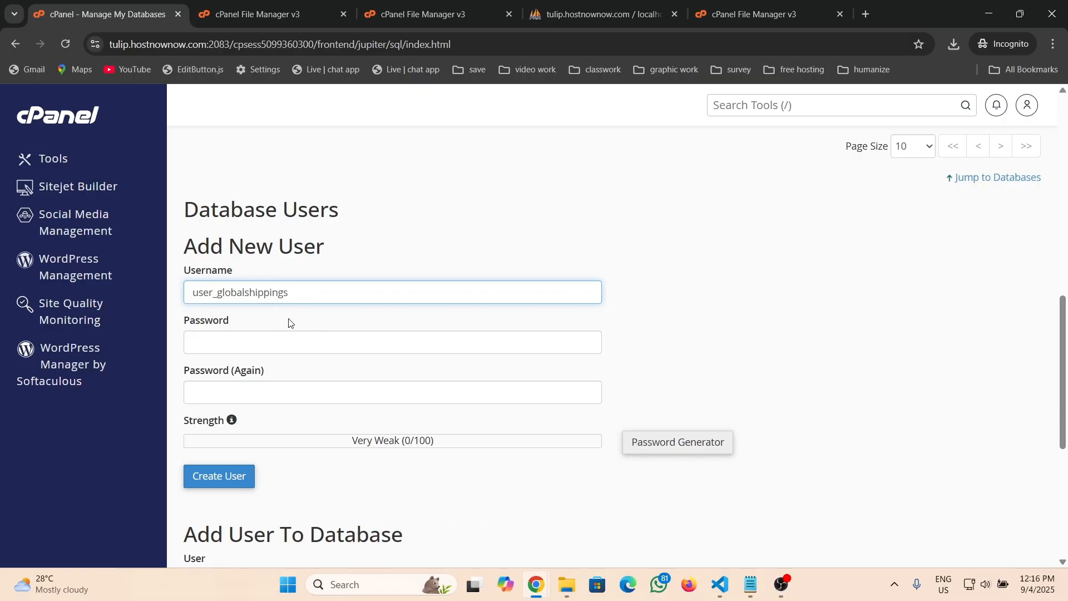
left_click(288, 322)
scroll(287, 311, "down", 1)
Generate a strong password with Password Generator, copy it, confirm it was saved, and apply it to both password fields
left_click(285, 268)
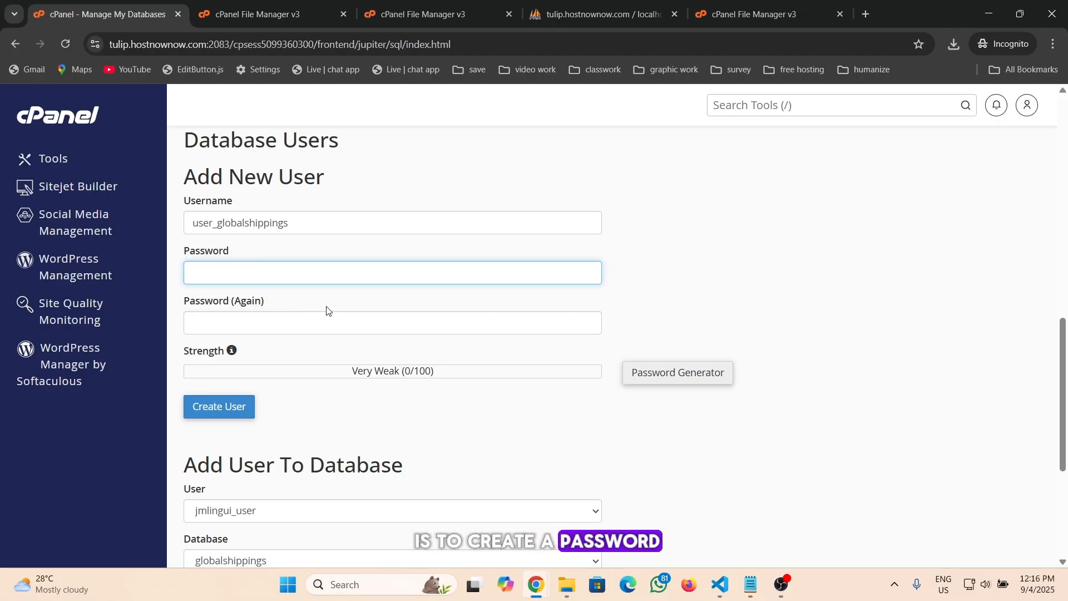
left_click(327, 324)
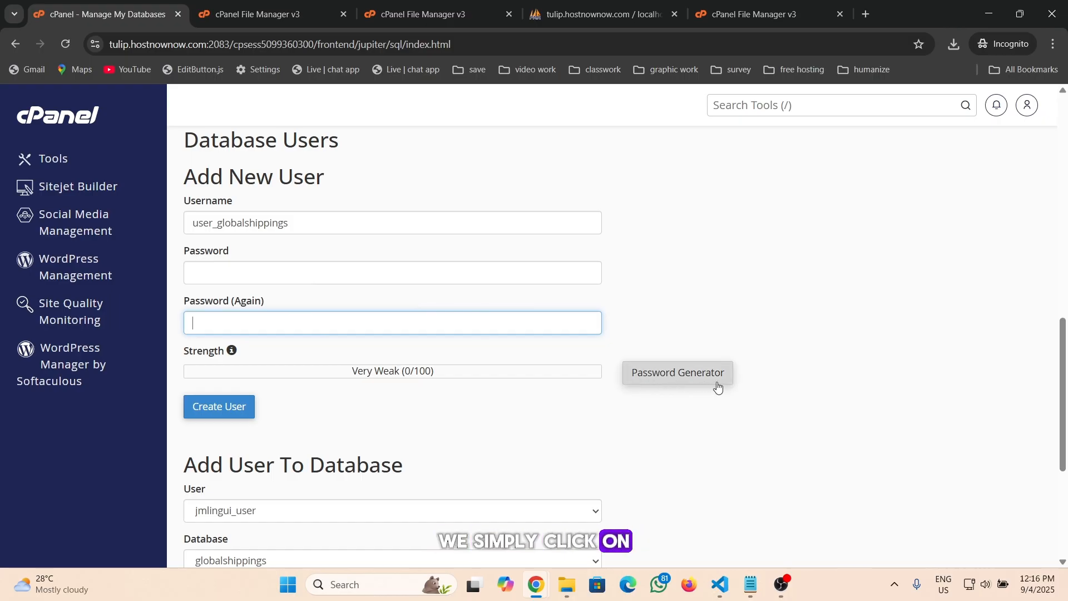
left_click(683, 378)
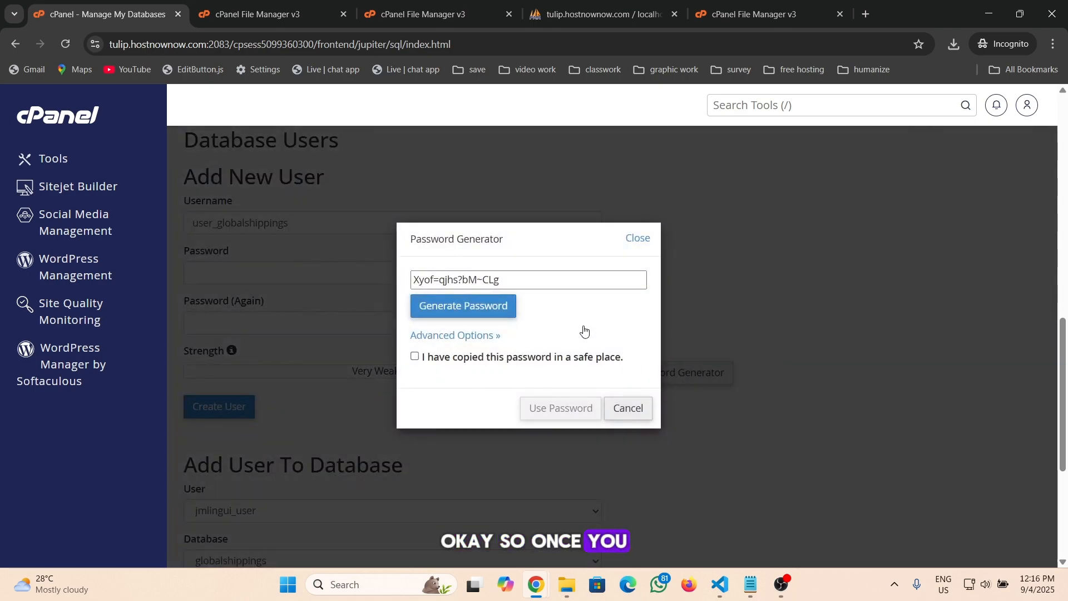
left_click(507, 280)
left_click_drag(492, 281, 413, 280)
left_click(508, 280)
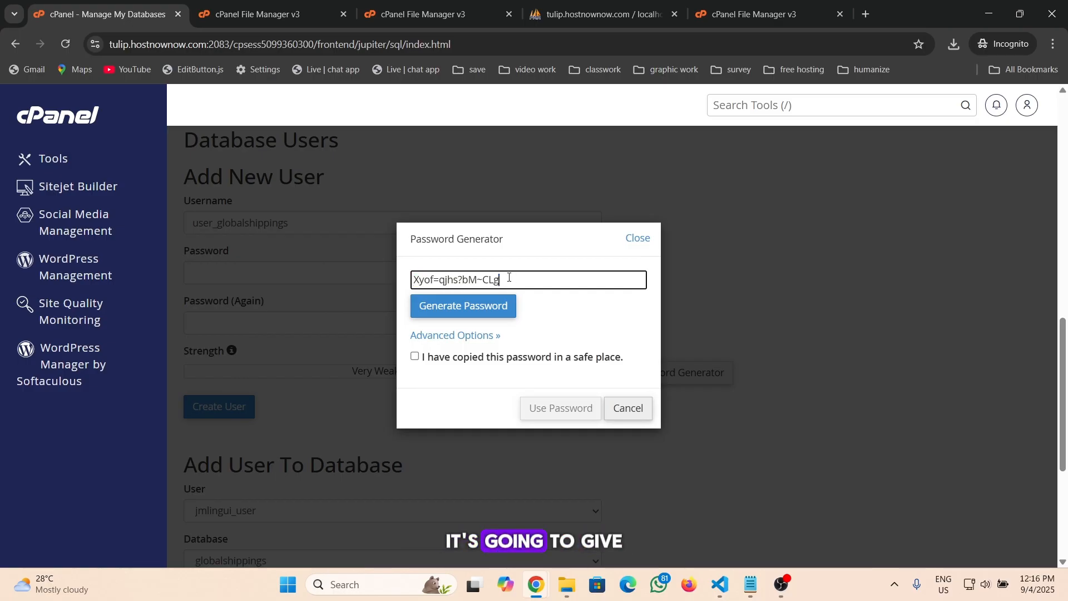
left_click_drag(508, 280, 403, 282)
key("ctrl+c")
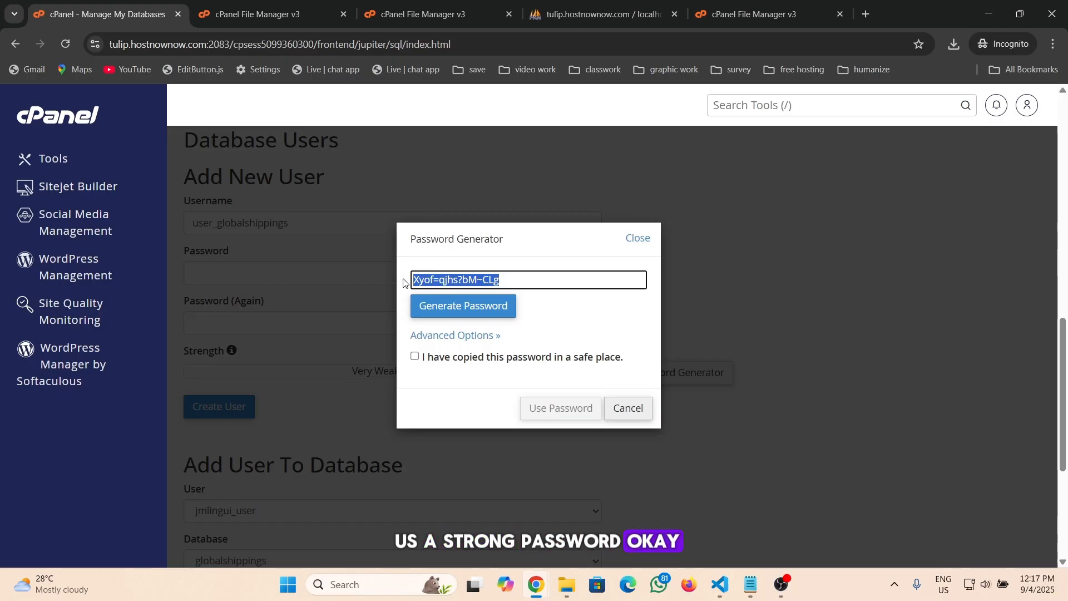
left_click(557, 315)
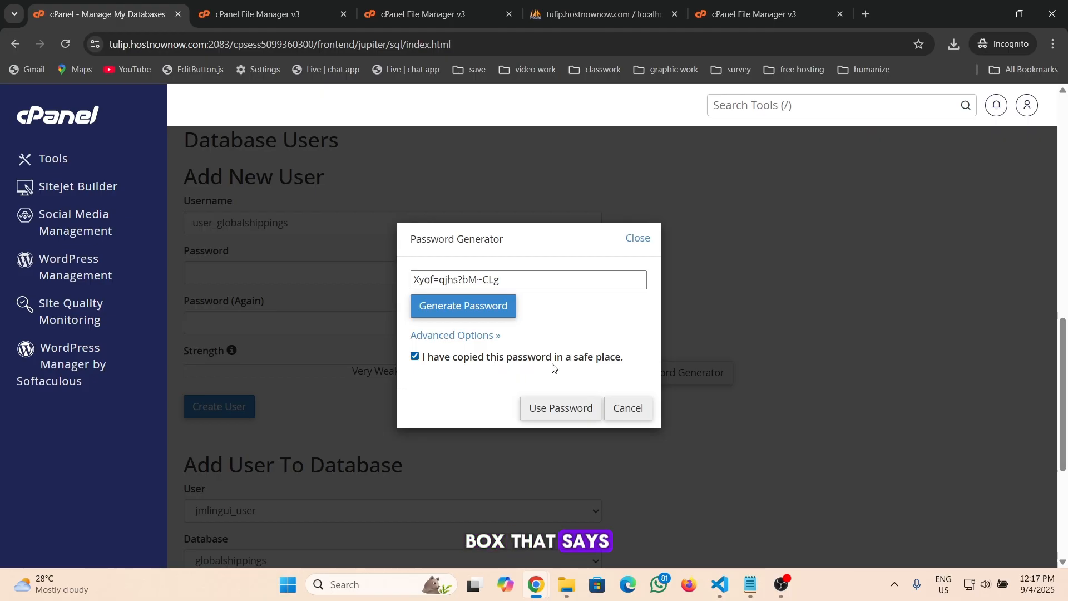
left_click(562, 413)
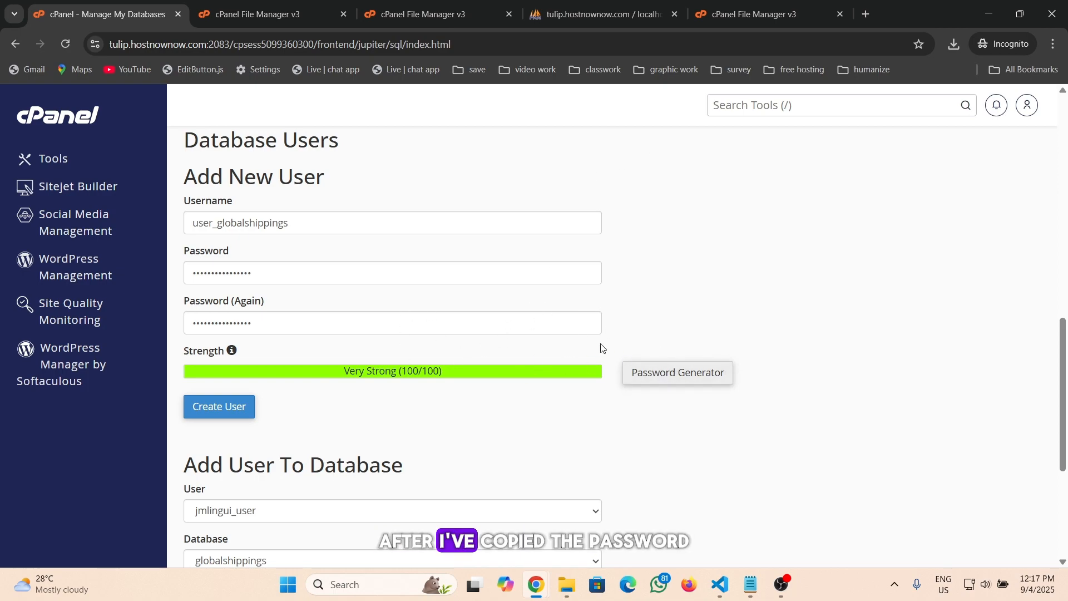
Paste the generated password into a new tab for safekeeping, then return and create the database user
left_click(867, 16)
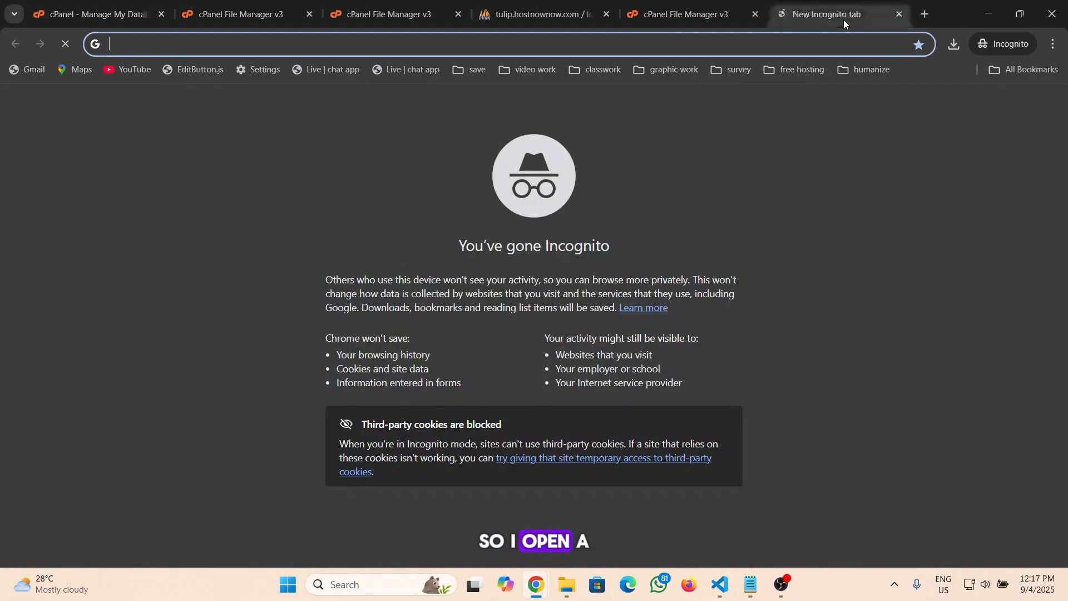
key("ctrl+v")
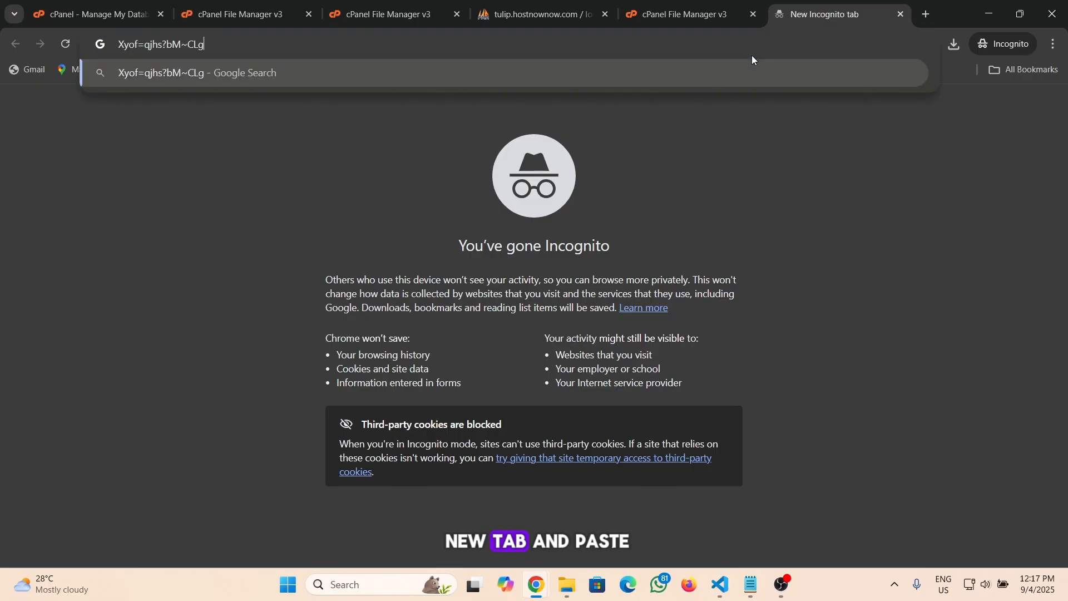
left_click(801, 170)
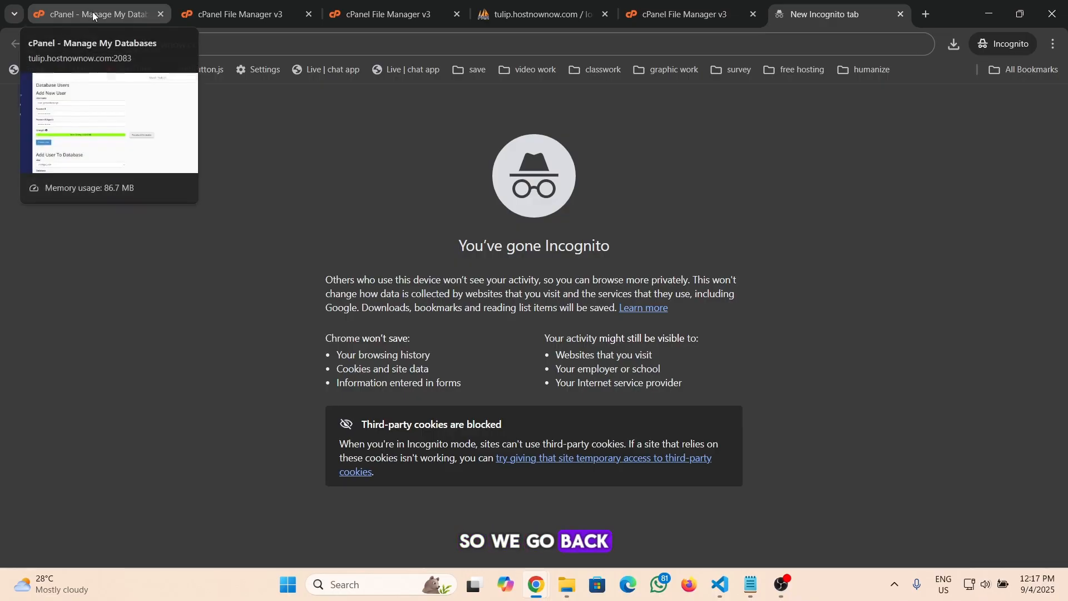
left_click(86, 14)
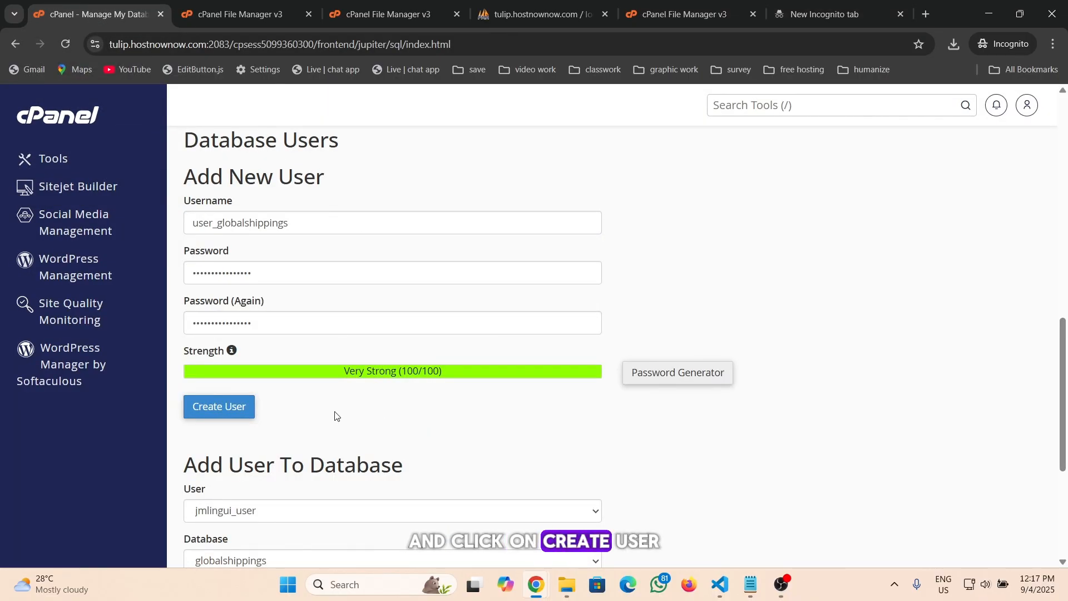
left_click(230, 412)
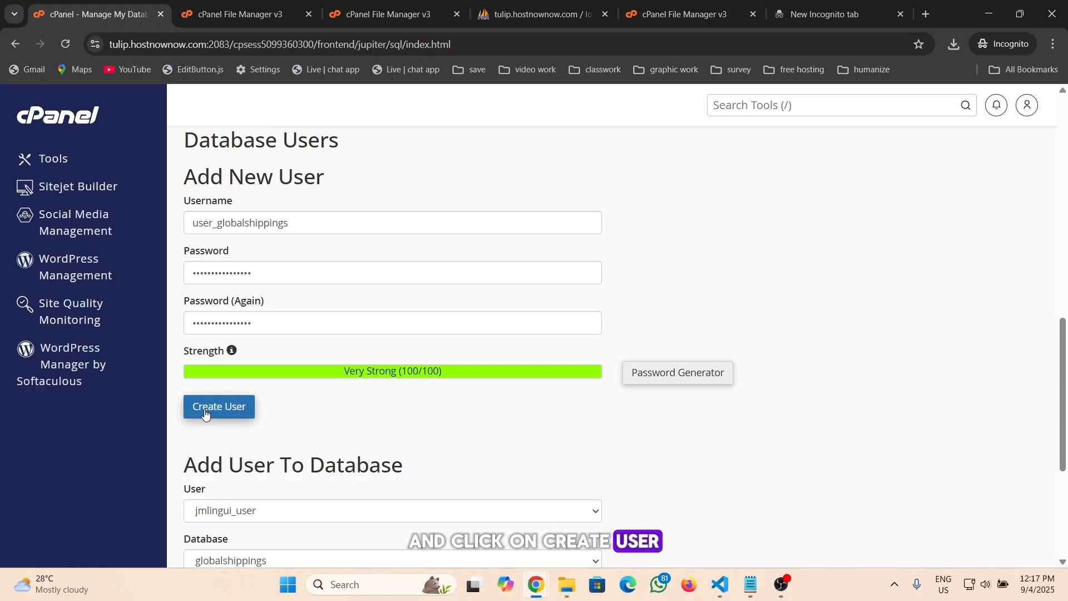
Create the new database user and return to the database management page
left_click(238, 412)
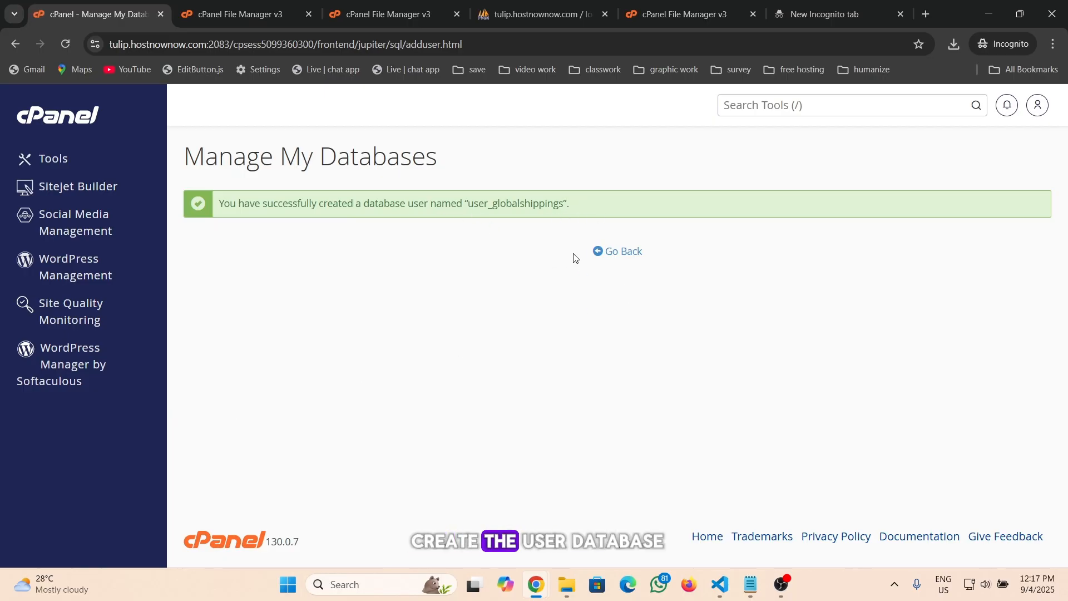
left_click(623, 256)
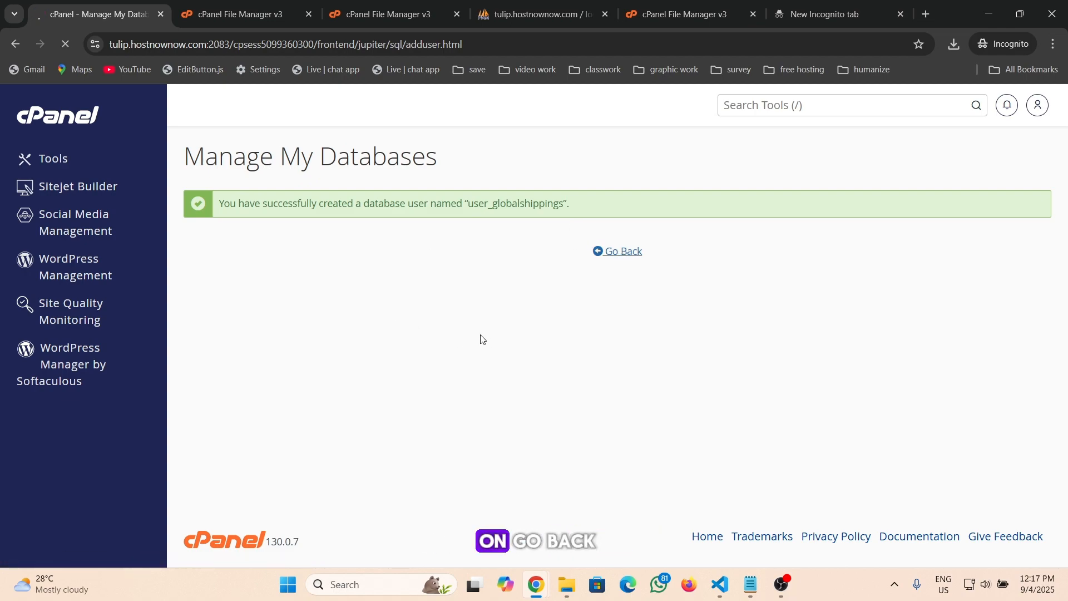
Add user_globalshippings to the globalshippings database
scroll(386, 362, "down", 6)
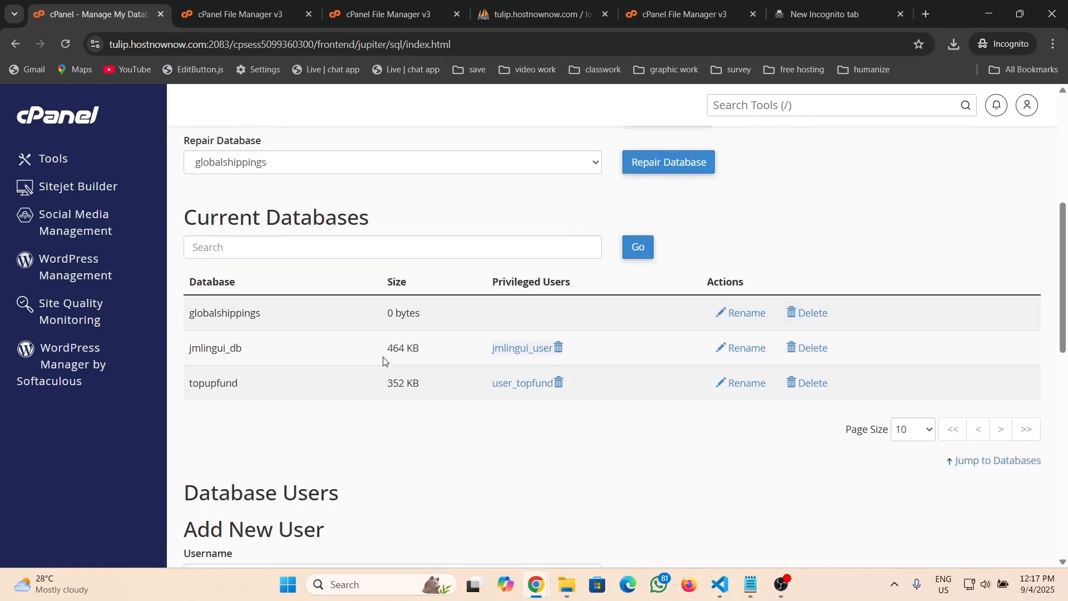
scroll(384, 362, "down", 10)
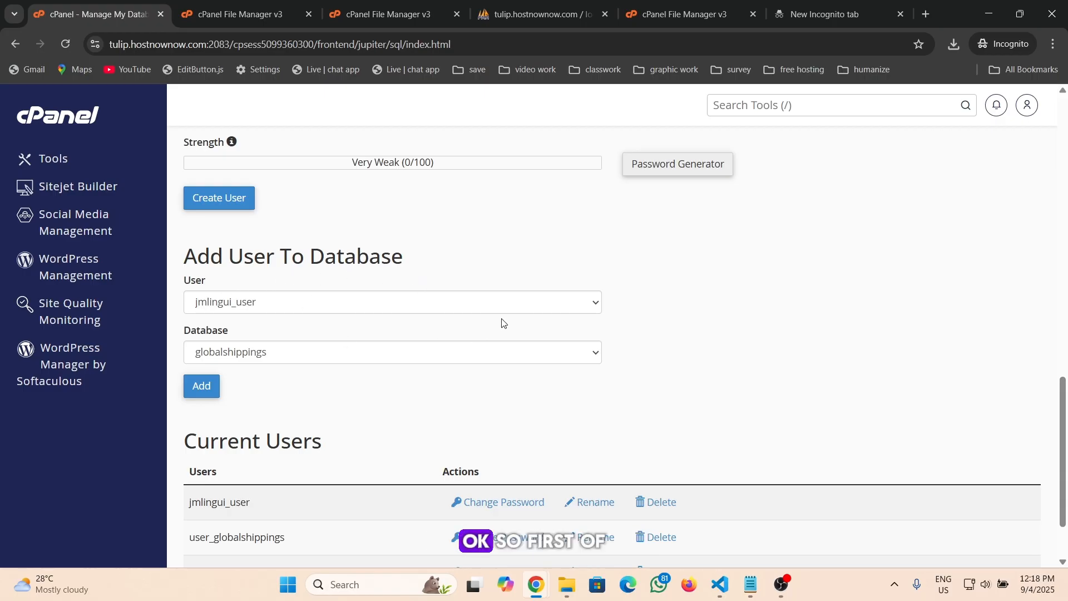
left_click(446, 311)
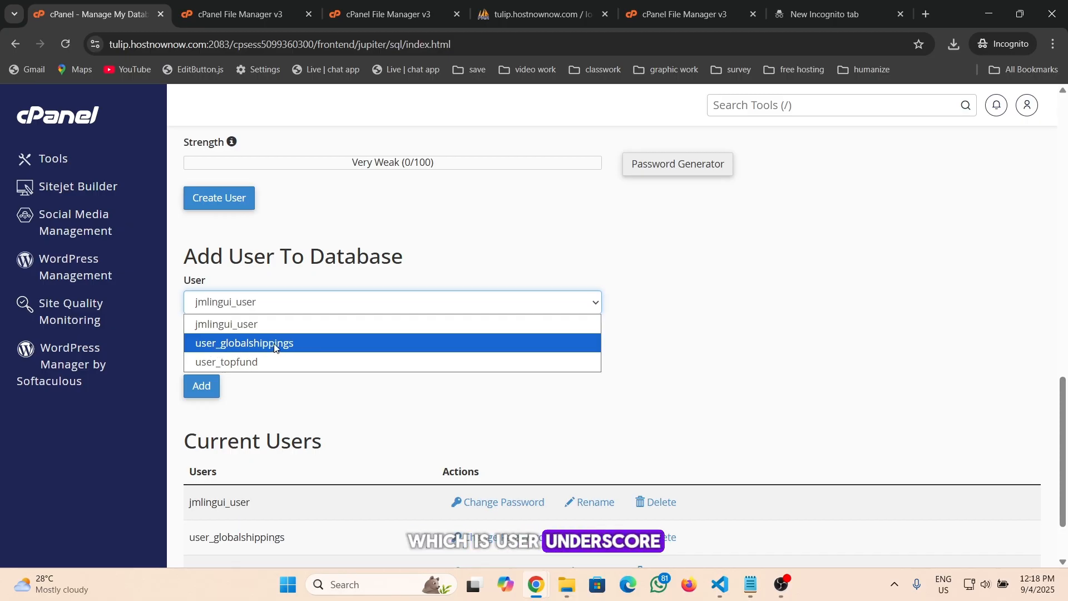
left_click(250, 346)
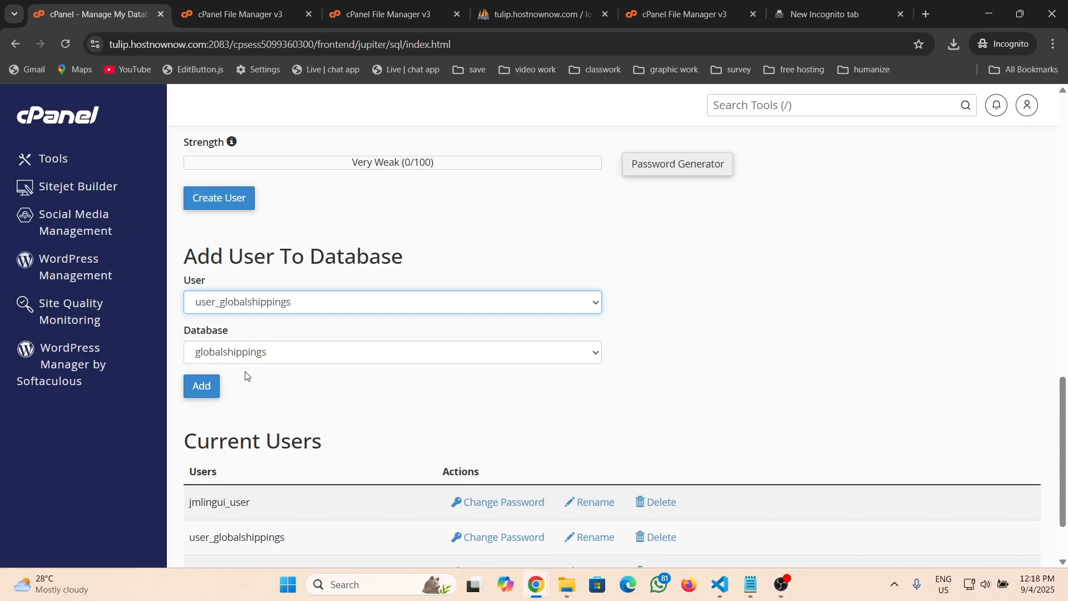
left_click(332, 360)
left_click(332, 360)
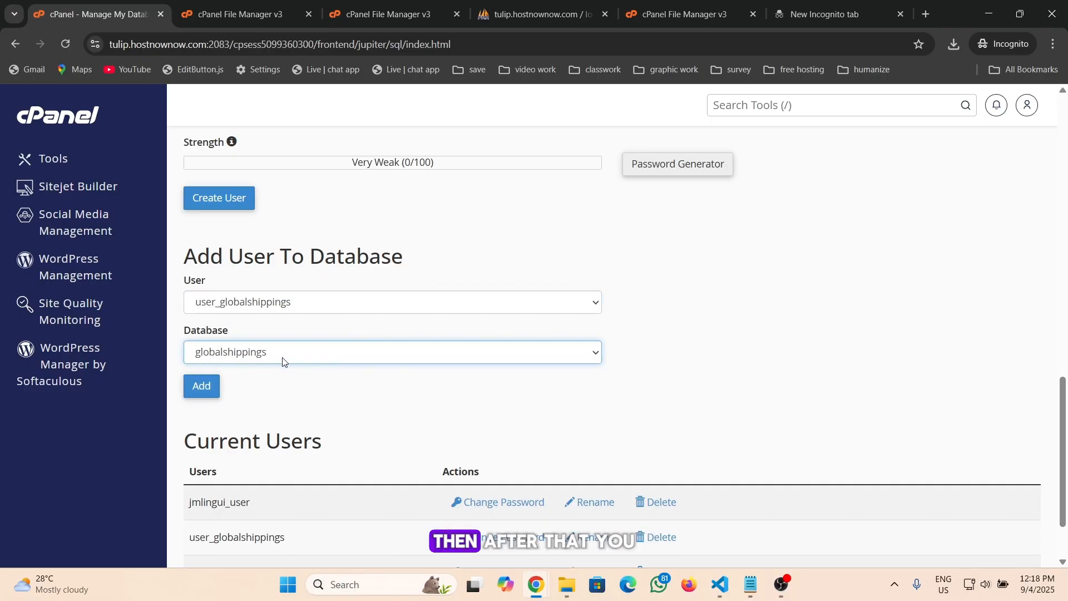
left_click(269, 381)
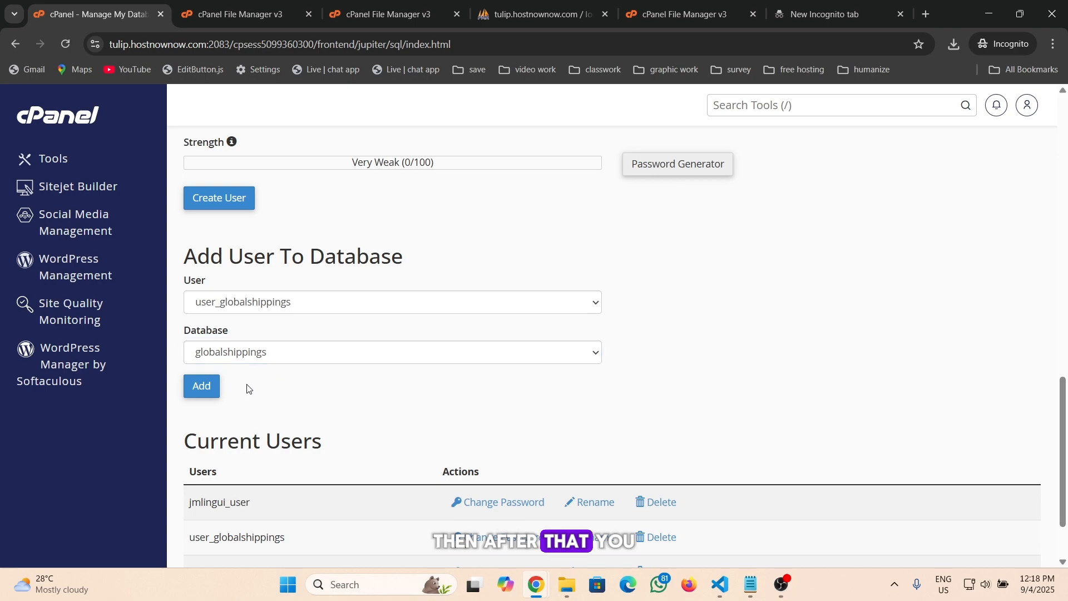
left_click(202, 387)
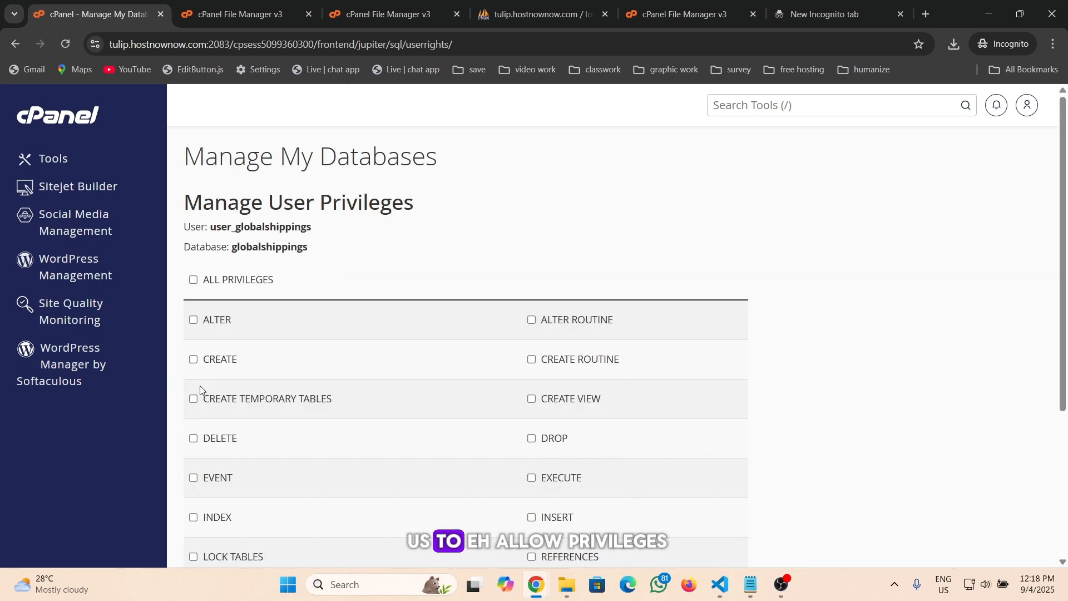
Grant the user all privileges on the database and save the changes
scroll(315, 320, "down", 1)
scroll(316, 322, "up", 1)
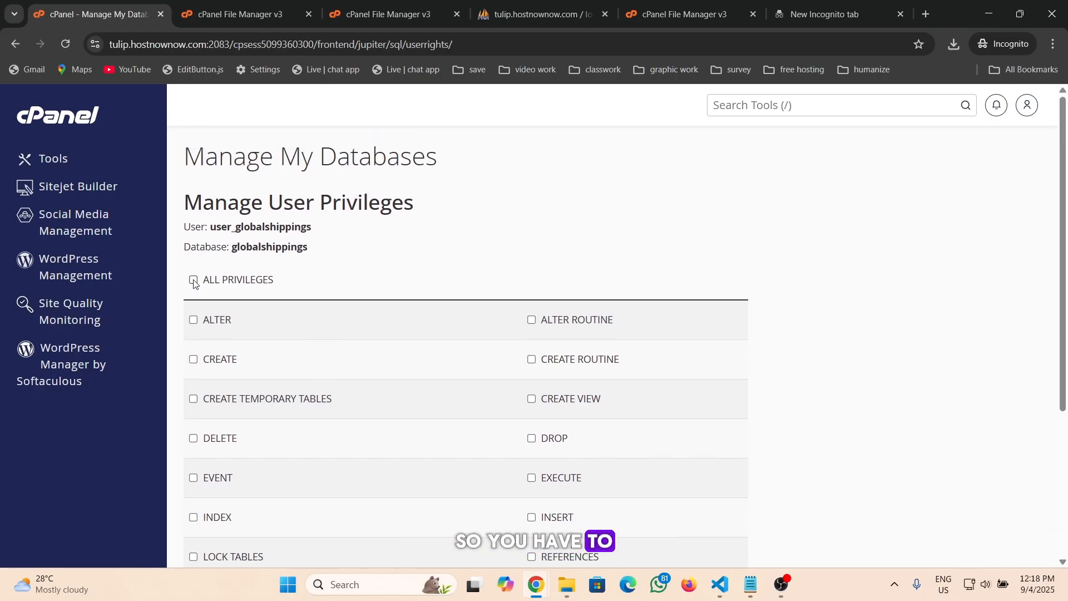
scroll(207, 365, "down", 4)
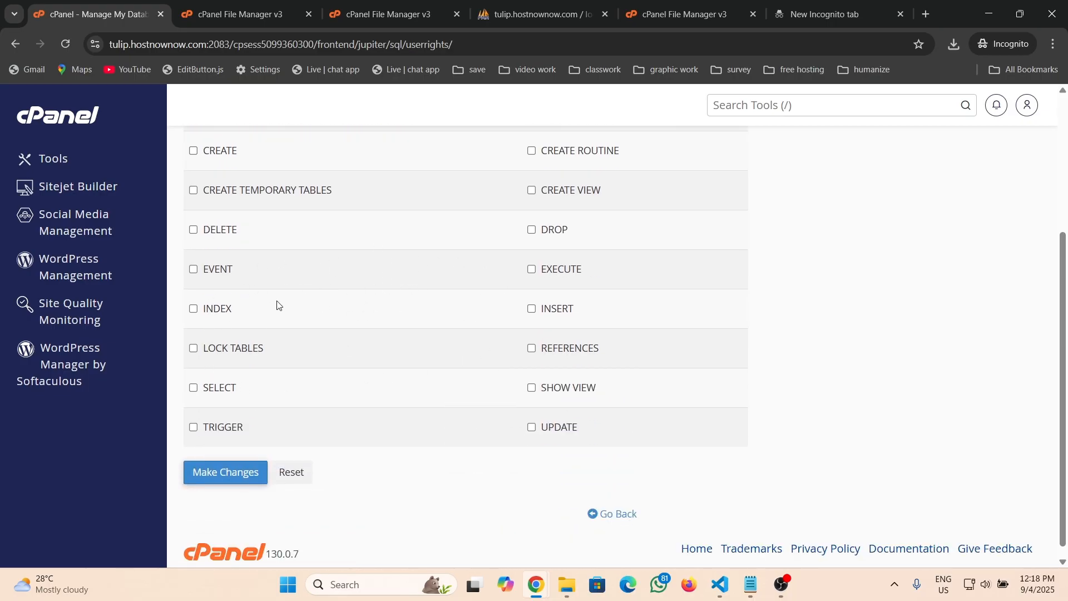
scroll(277, 305, "up", 4)
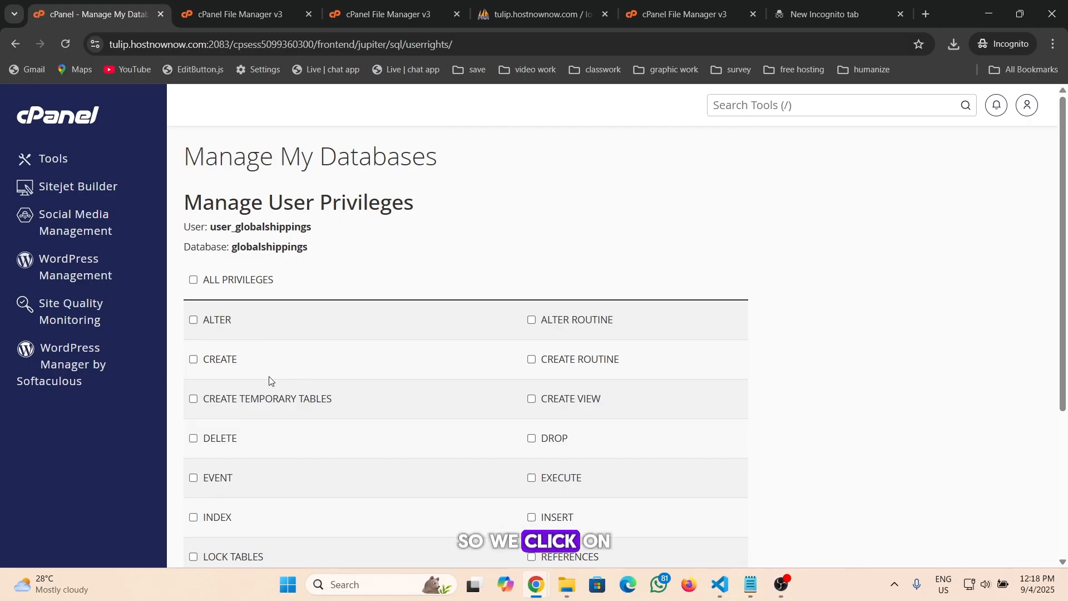
left_click(193, 280)
scroll(365, 276, "down", 4)
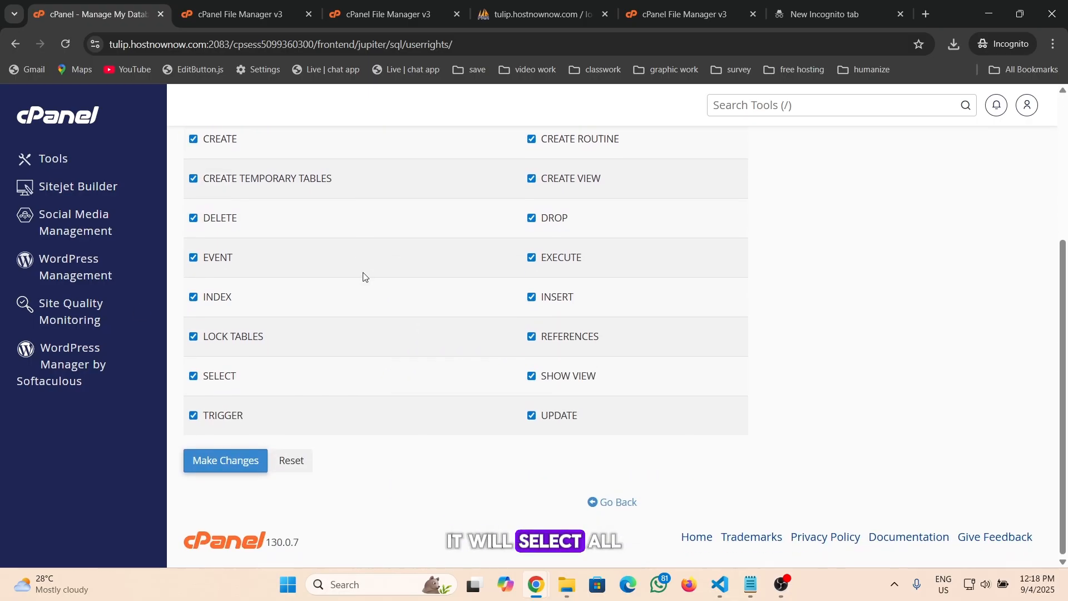
left_click(242, 470)
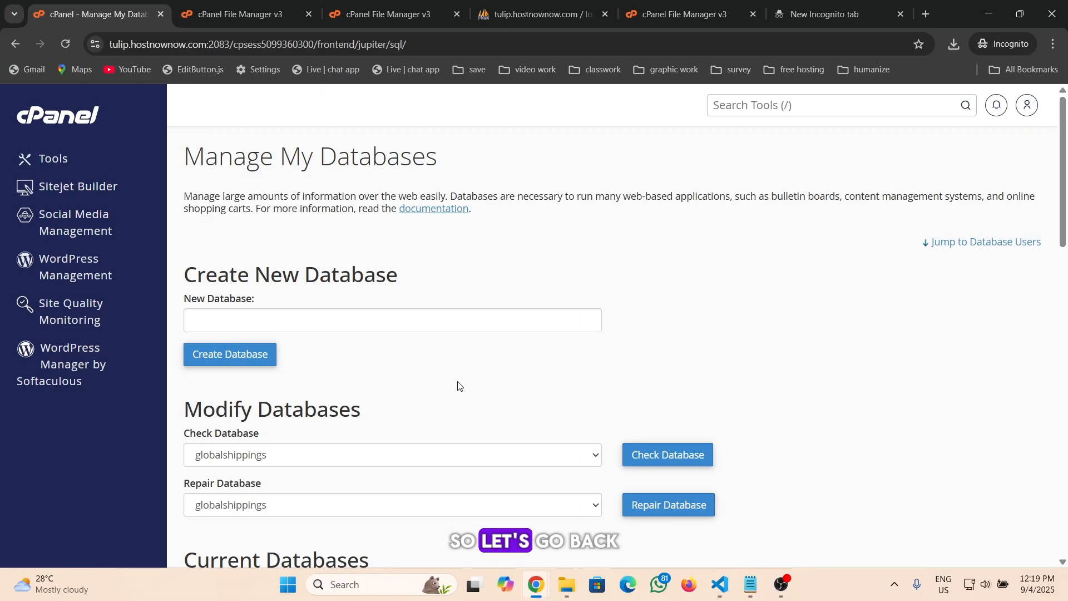
Switch to the File Manager showing globalshippings.xyz and open the php folder
left_click(402, 17)
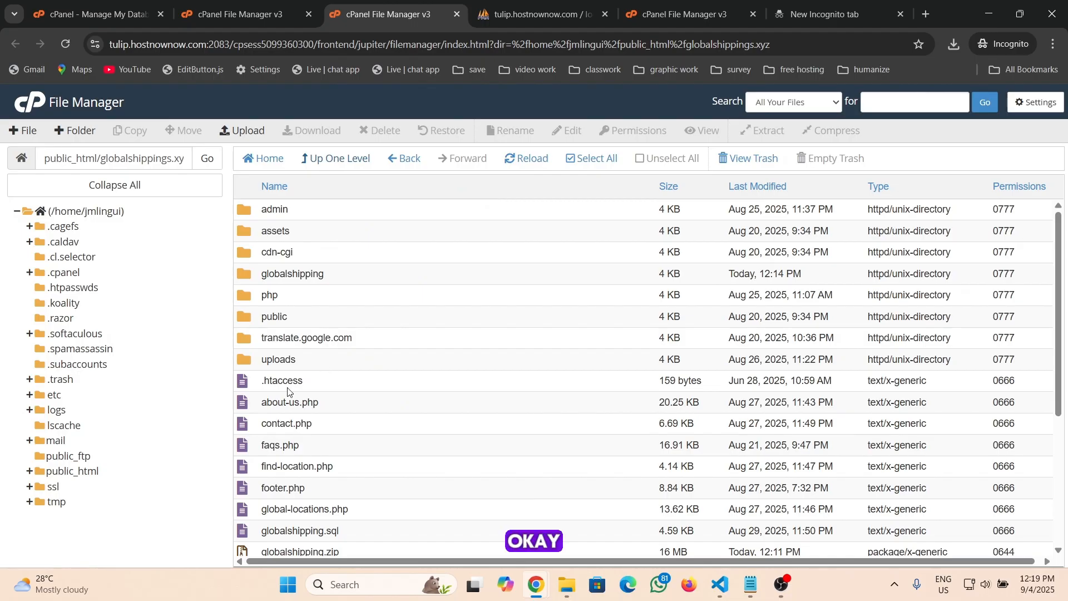
scroll(287, 388, "down", 4)
scroll(287, 388, "up", 4)
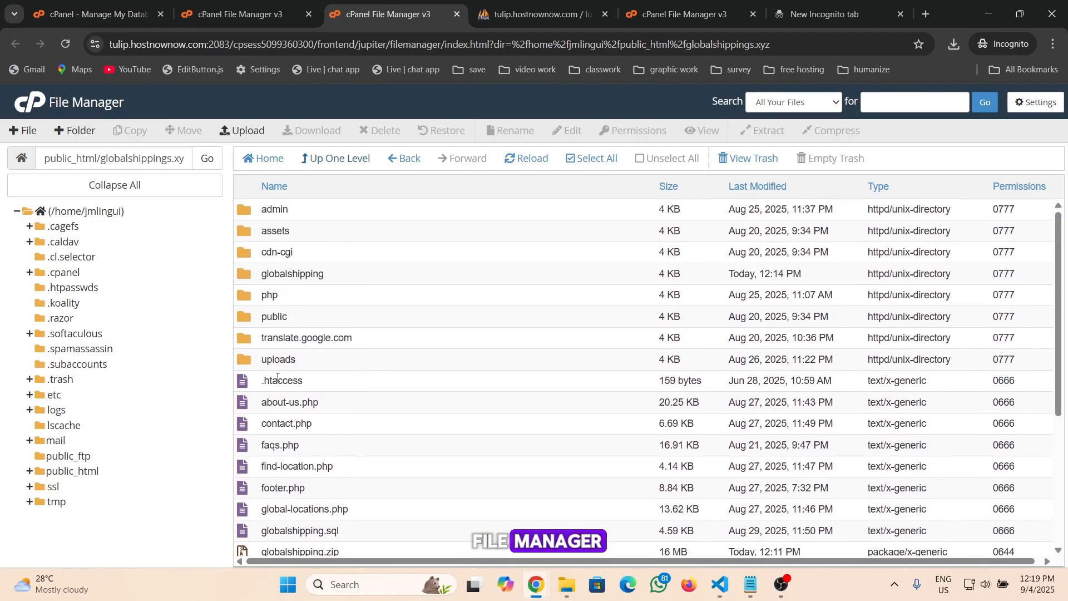
double_click(249, 302)
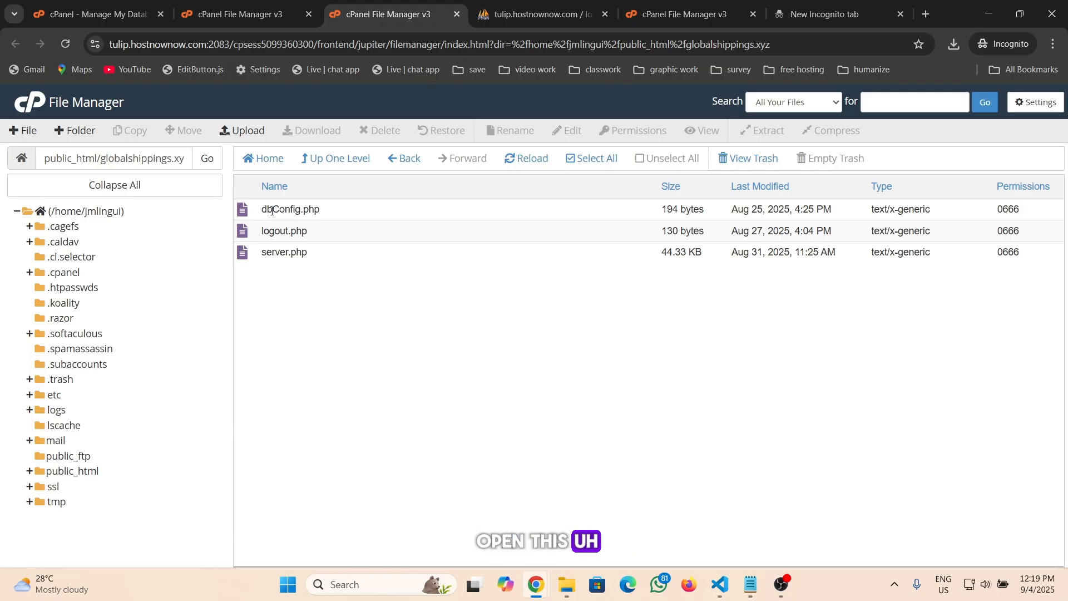
Open dbConfig.php in the code editor and select the 'root' username in the connection line
right_click(270, 210)
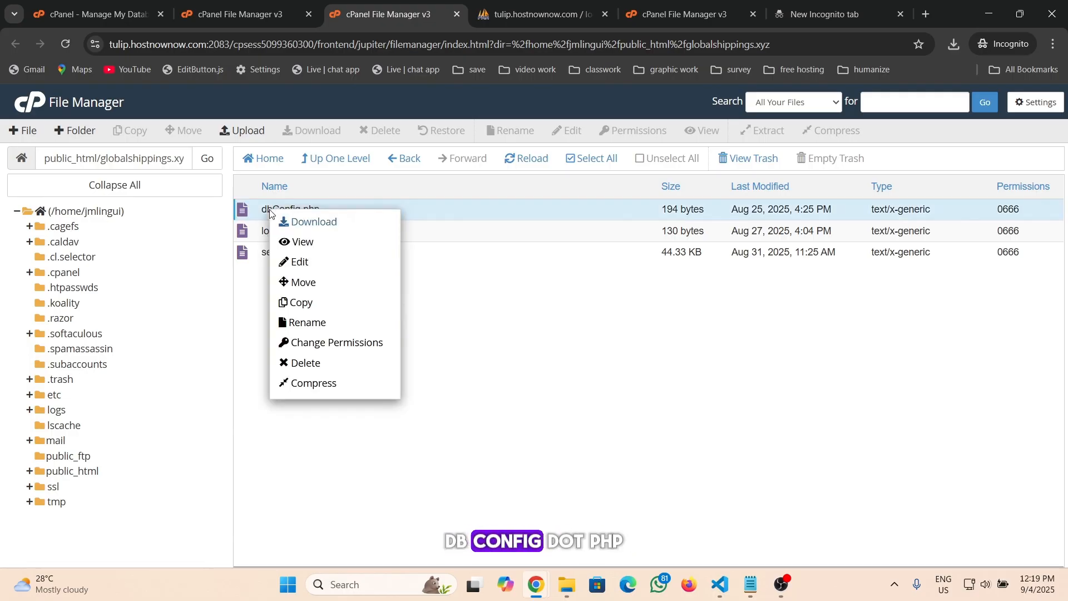
left_click(301, 264)
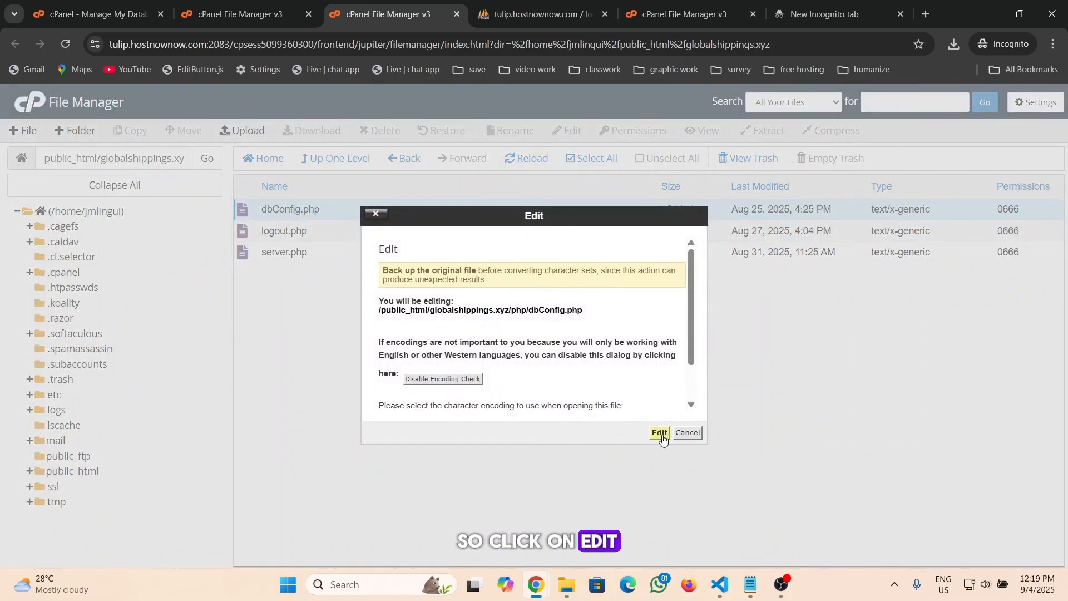
left_click(658, 432)
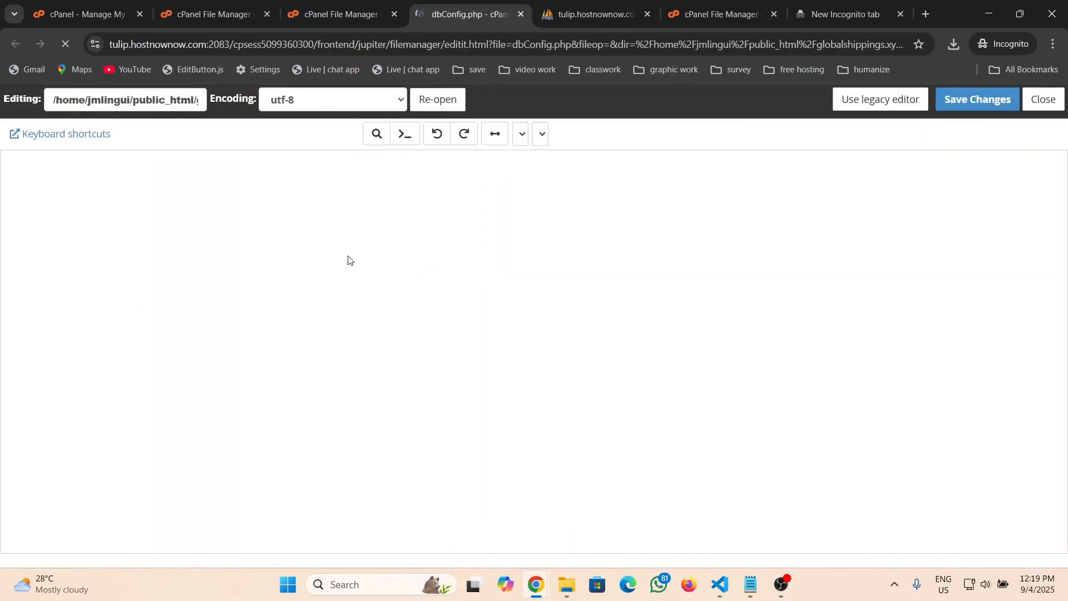
left_click(202, 236)
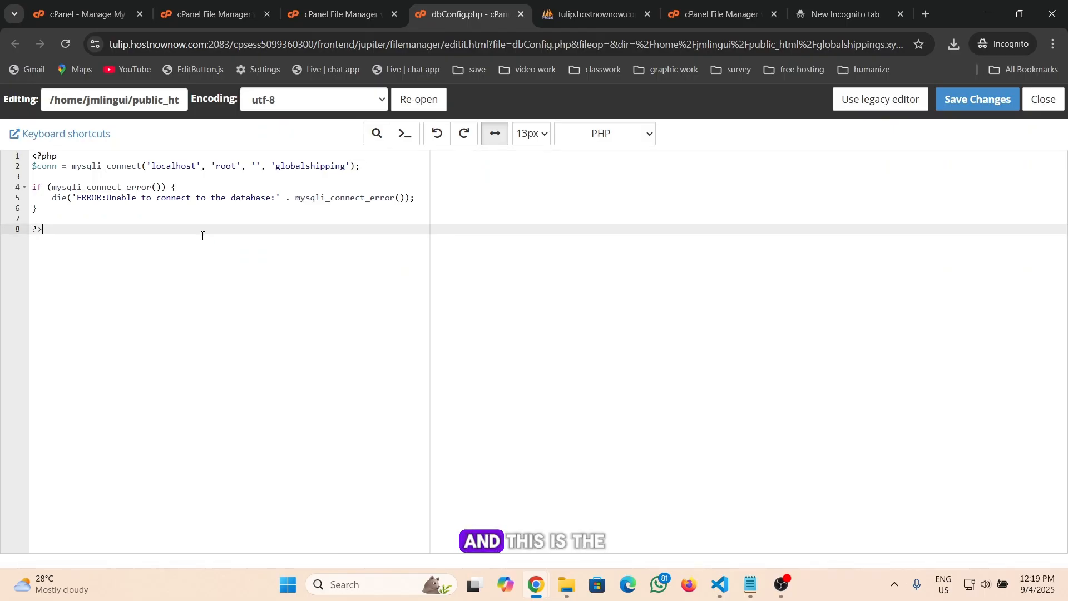
left_click(229, 185)
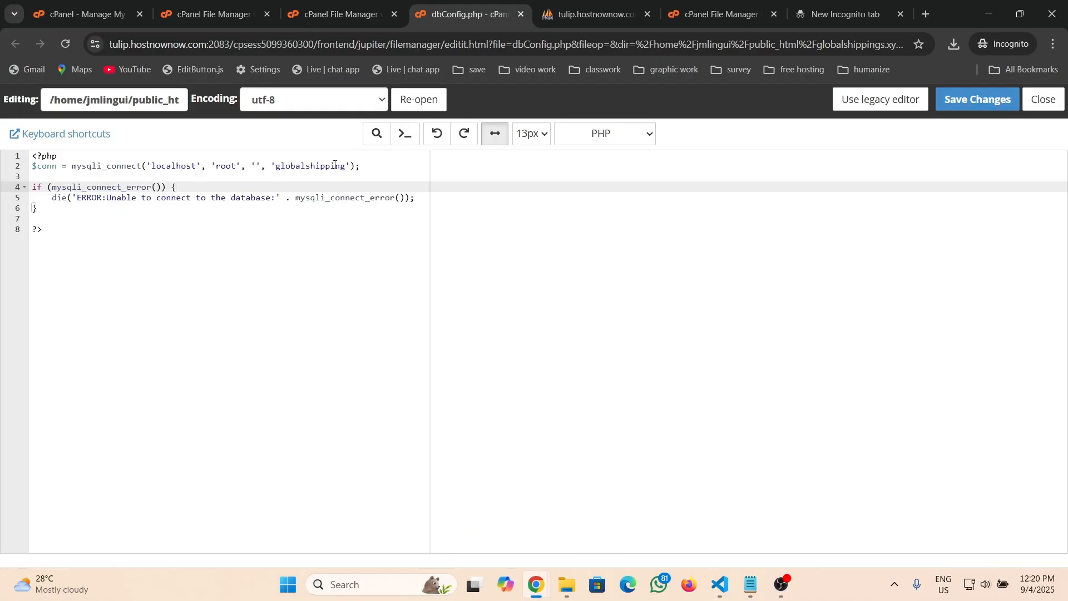
left_click(226, 167)
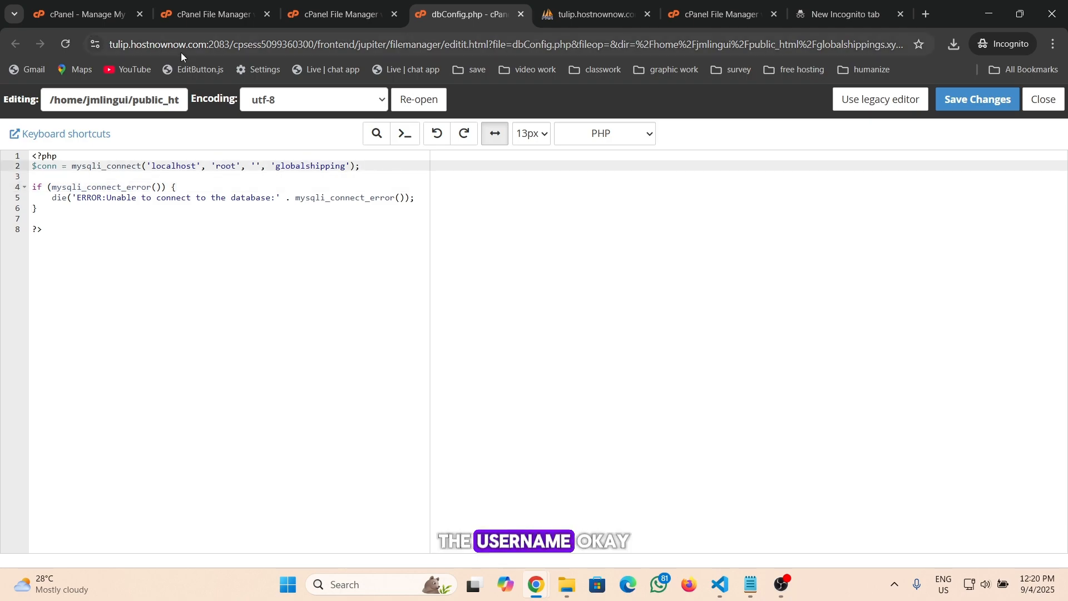
Copy the privileged user name user_globalshippings from the Current Databases list
left_click(91, 12)
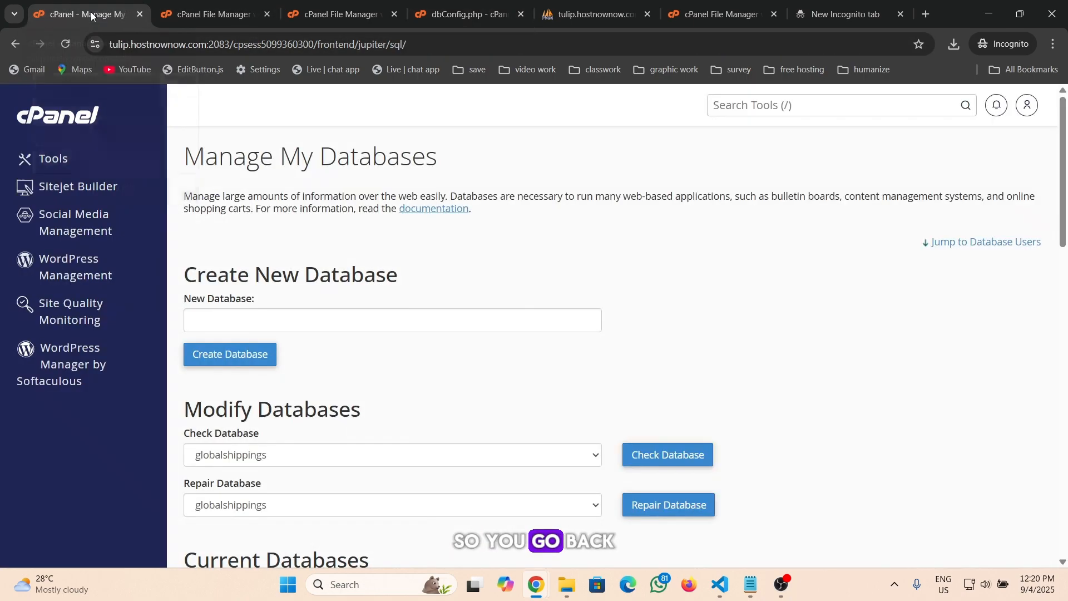
scroll(331, 308, "down", 4)
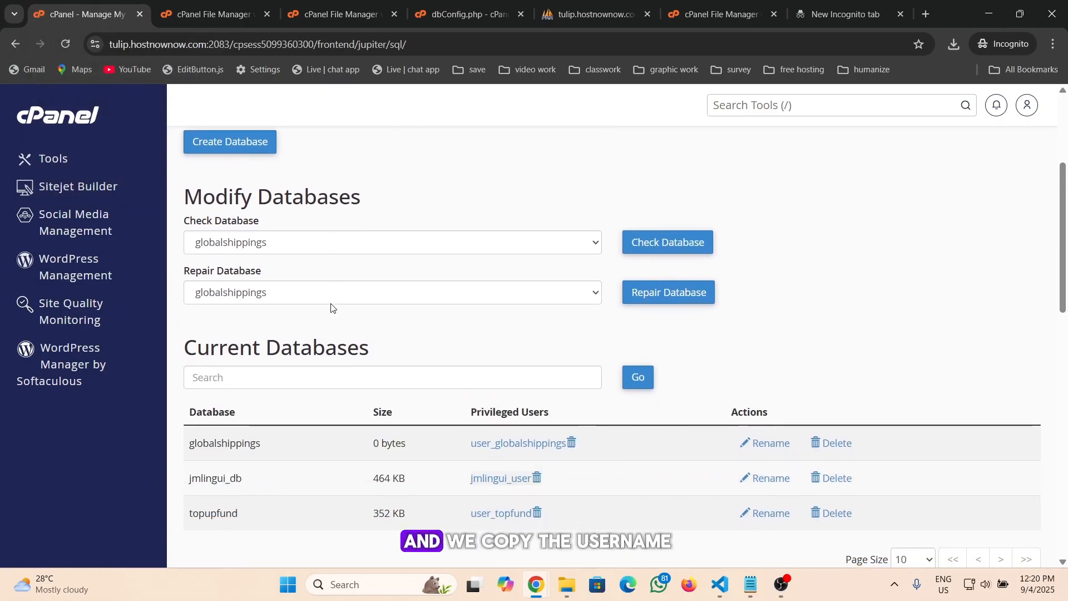
scroll(331, 308, "down", 2)
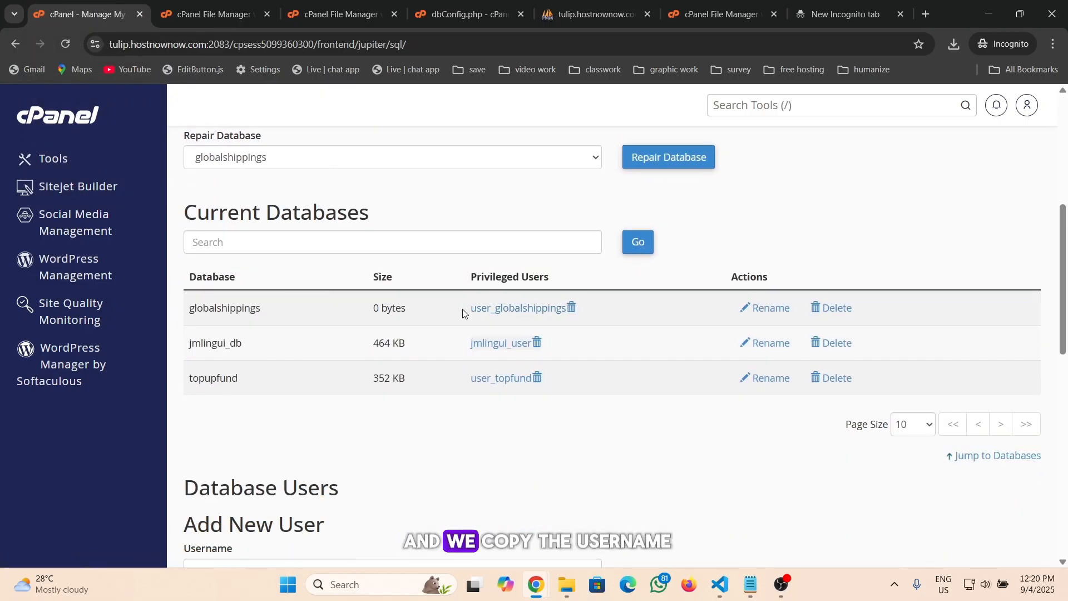
left_click_drag(471, 310, 563, 309)
key("ctrl+c")
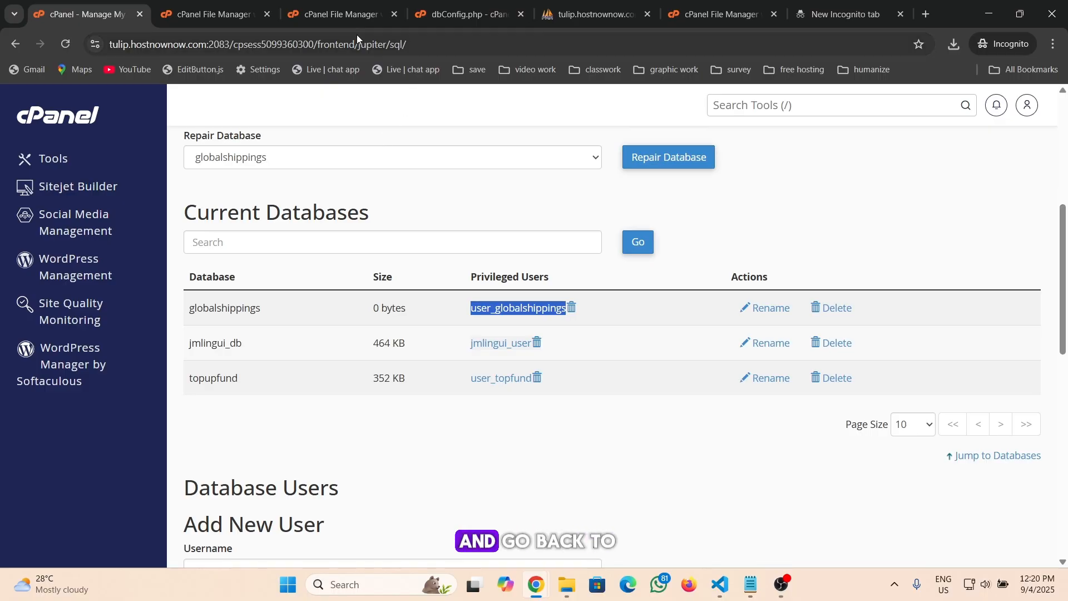
Replace 'root' in the mysqli_connect call with user_globalshippings and remove the inserted line break
left_click(334, 14)
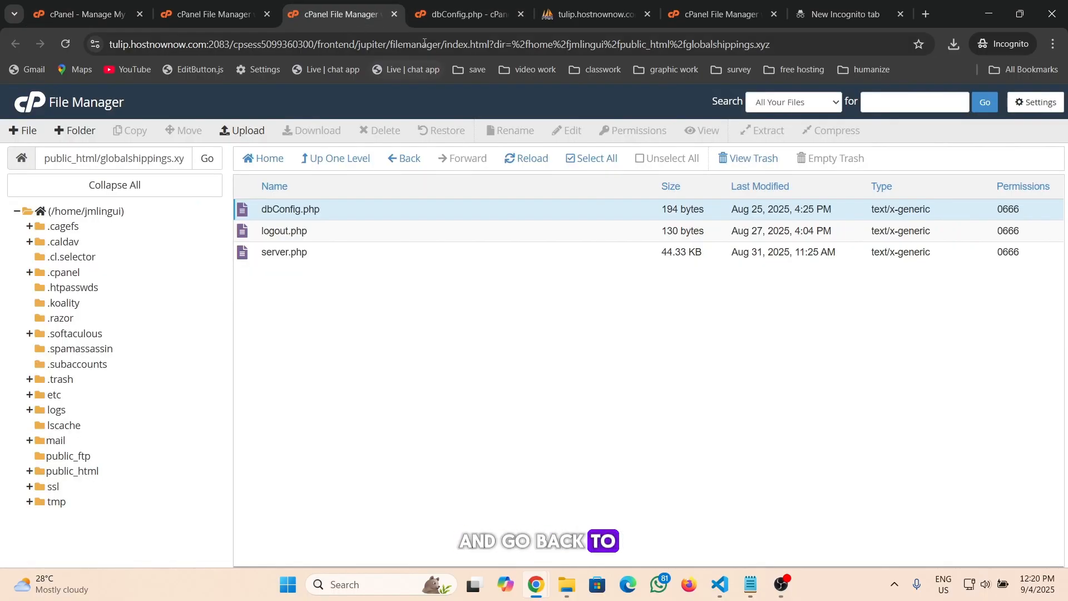
left_click(461, 14)
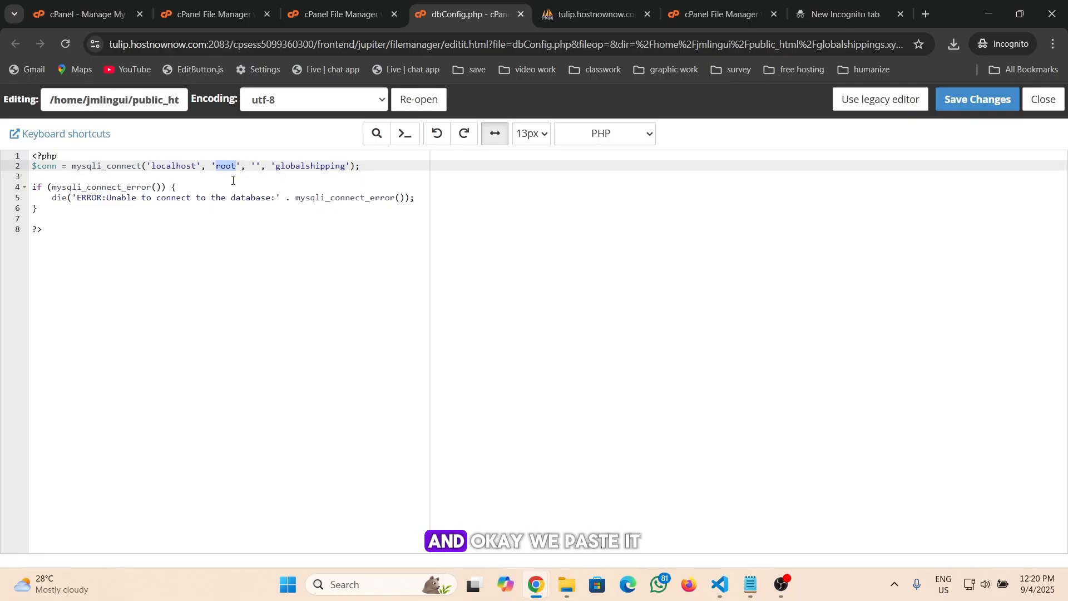
key("ctrl+v")
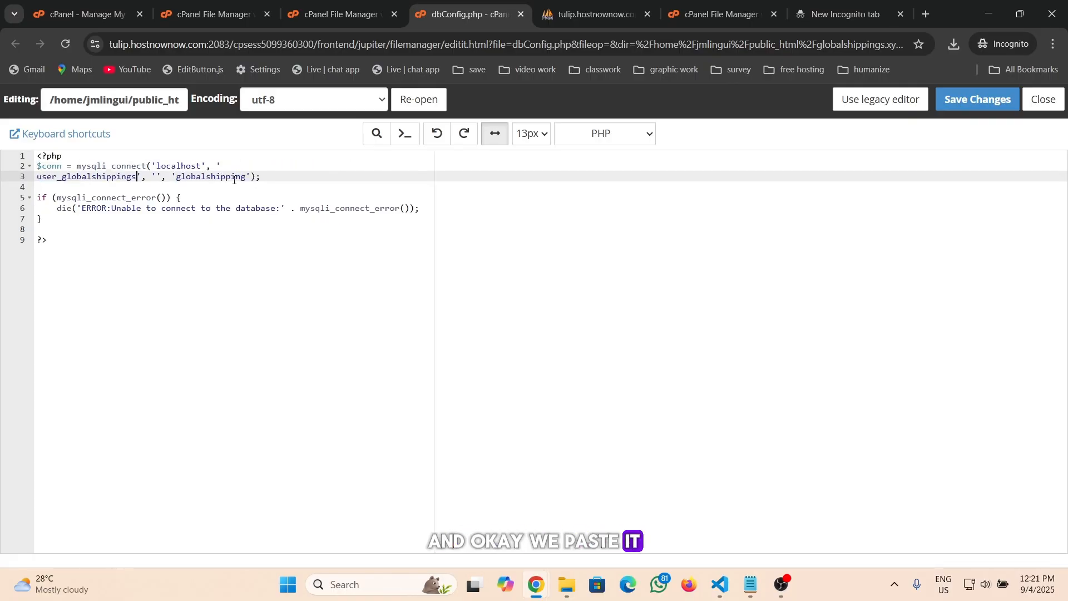
left_click(37, 177)
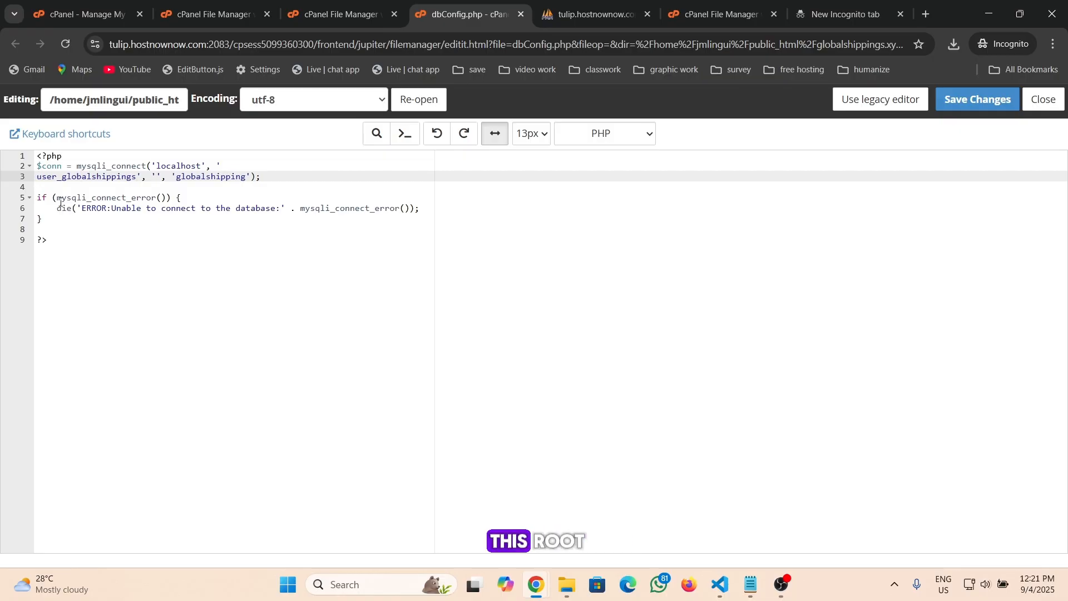
key("BackSpace")
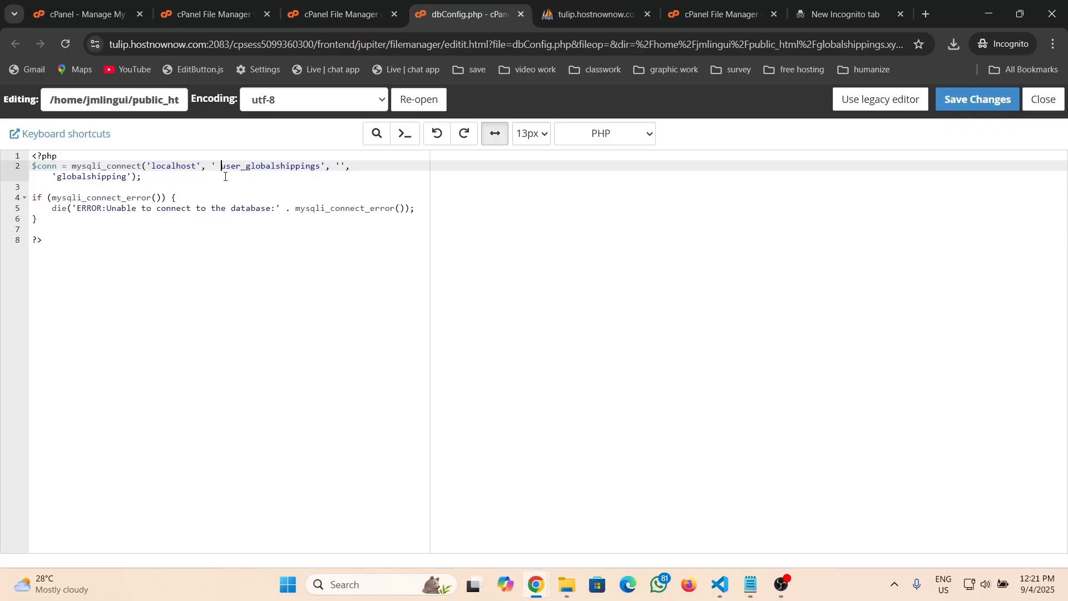
key("BackSpace")
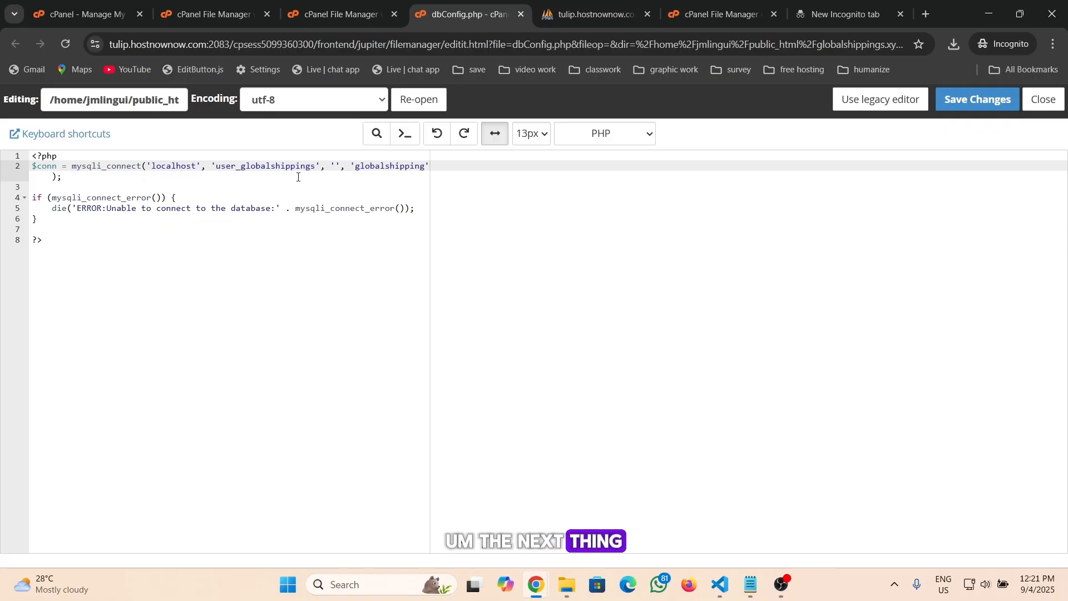
Copy the database user's password and paste it between the empty quotes as the password argument in dbConfig.php
left_click(336, 166)
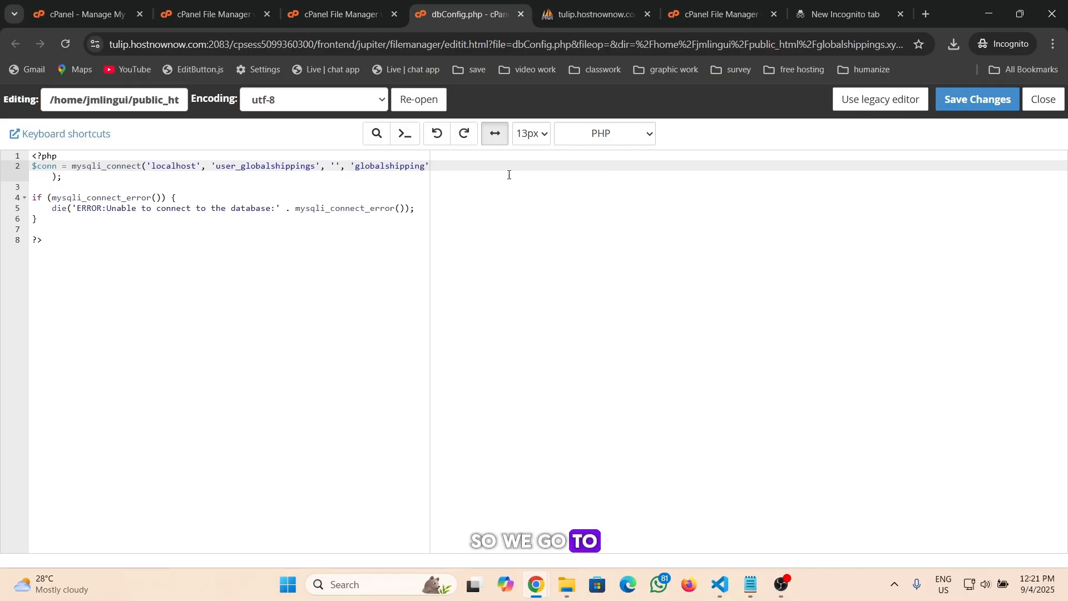
left_click(829, 12)
left_click_drag(217, 40, 113, 43)
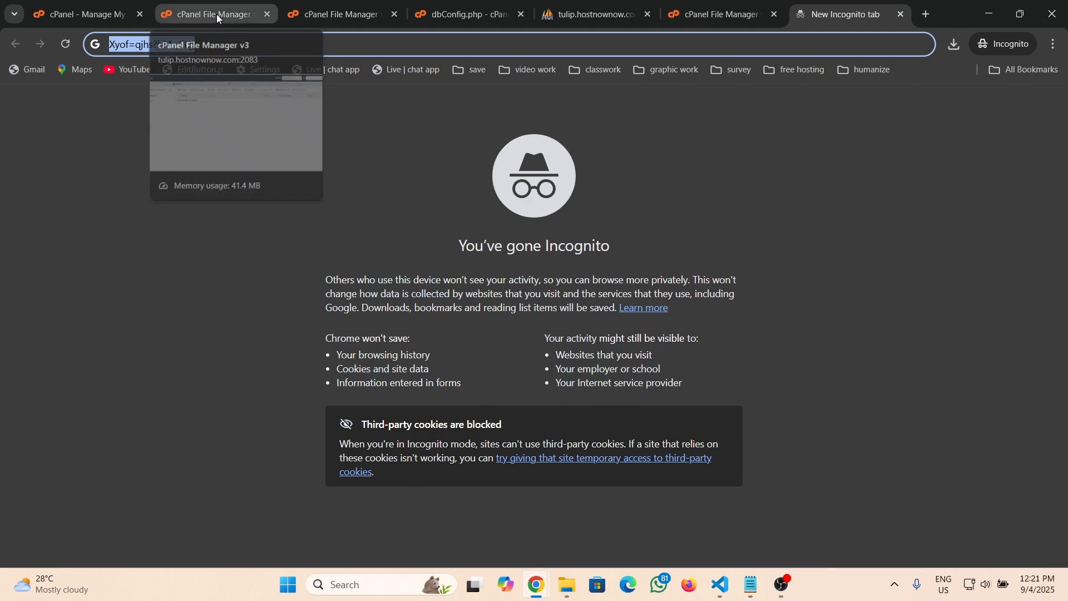
left_click(495, 17)
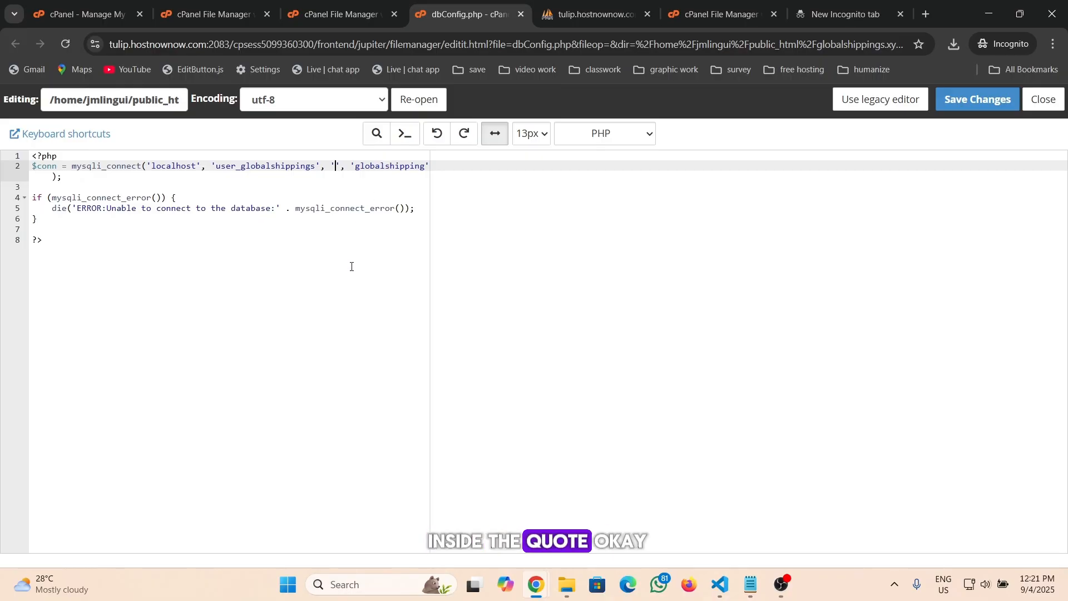
key("ctrl+v")
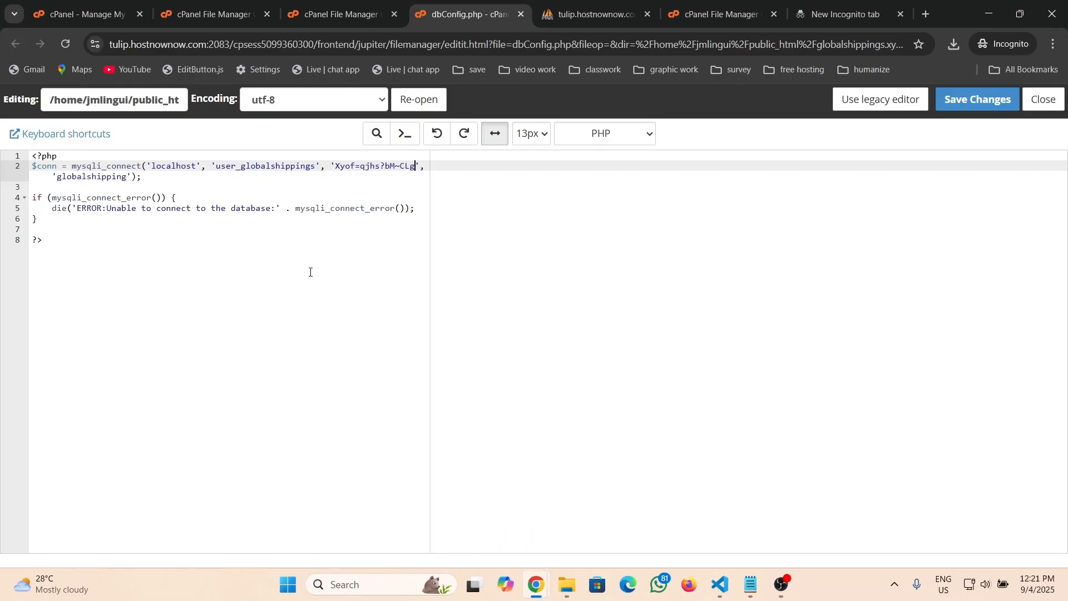
left_click(311, 247)
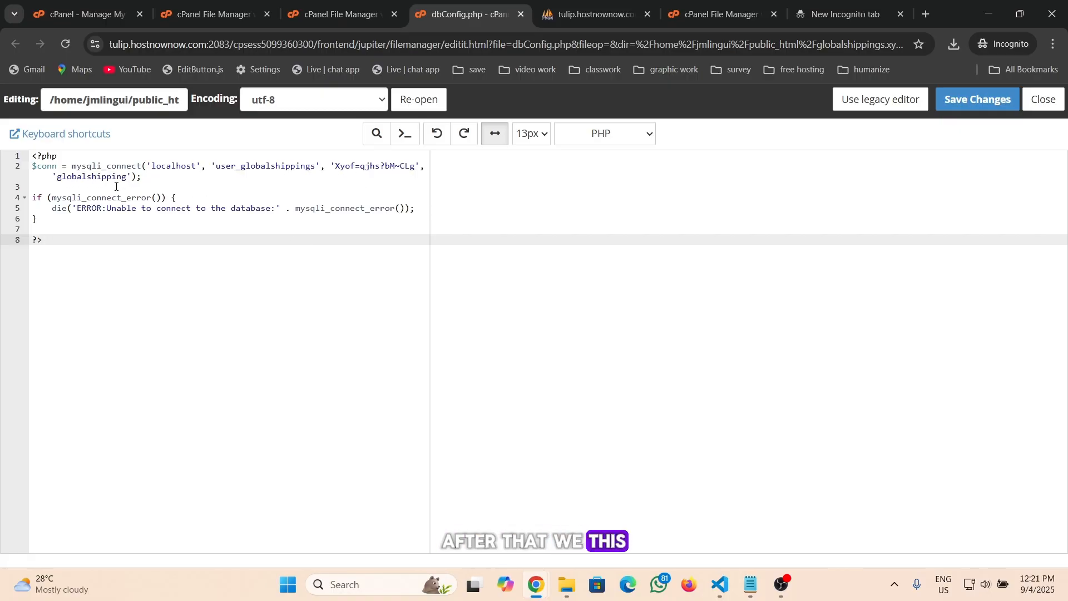
Replace the database name 'globalshipping' with globalshippings copied from Current Databases, then save and close dbConfig.php
left_click(84, 10)
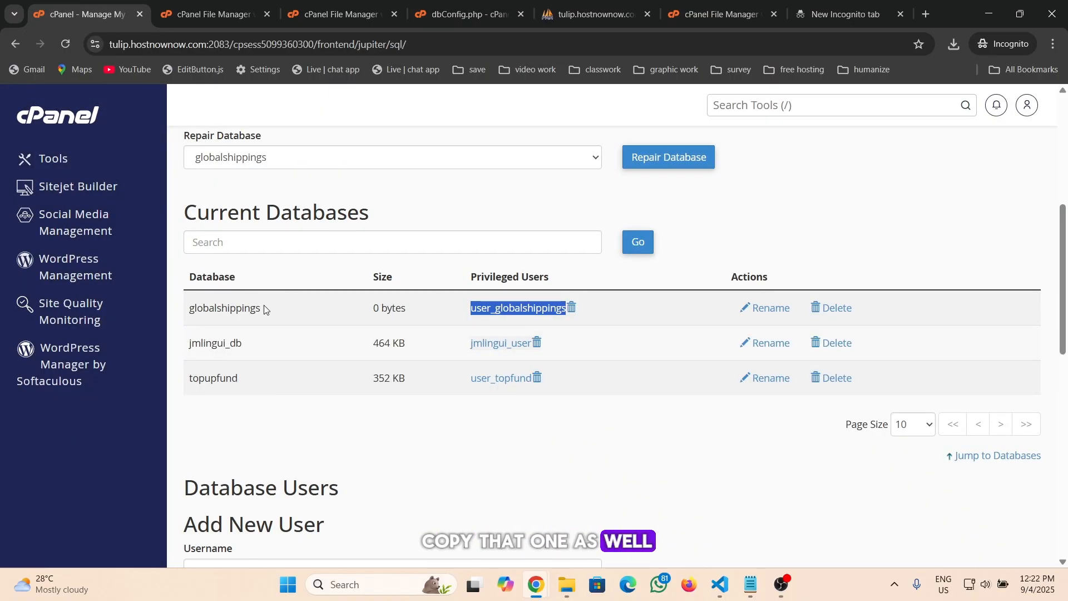
left_click_drag(262, 308, 186, 312)
key("ctrl+c")
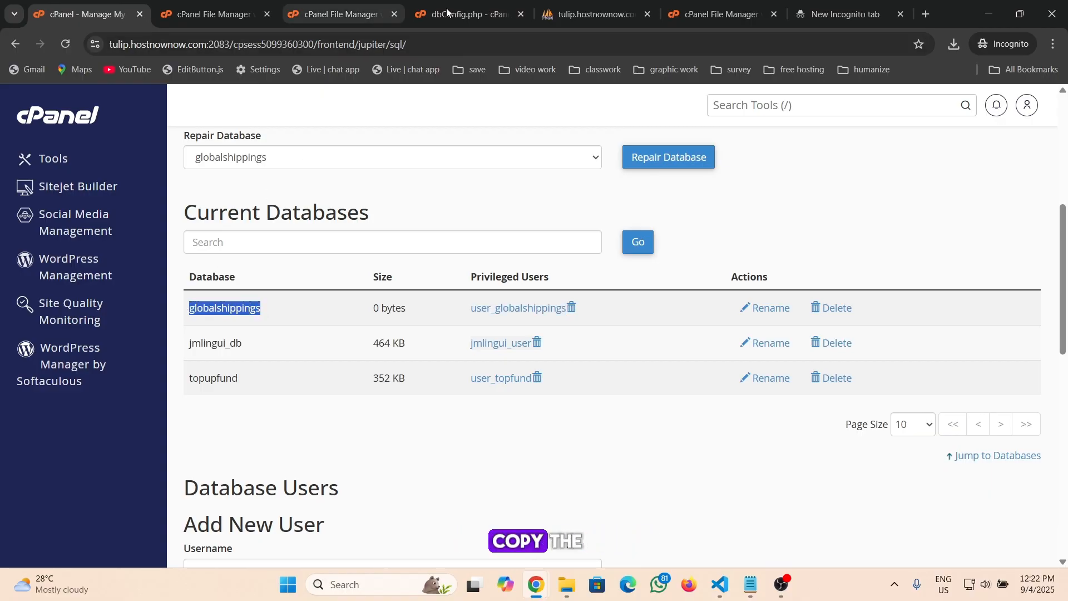
left_click(464, 16)
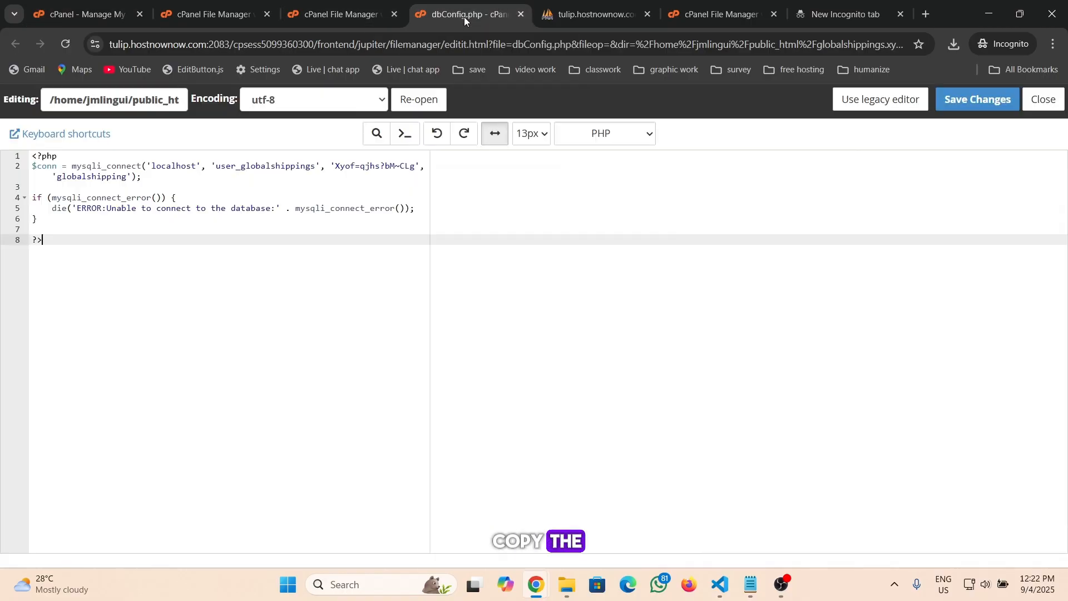
double_click(102, 178)
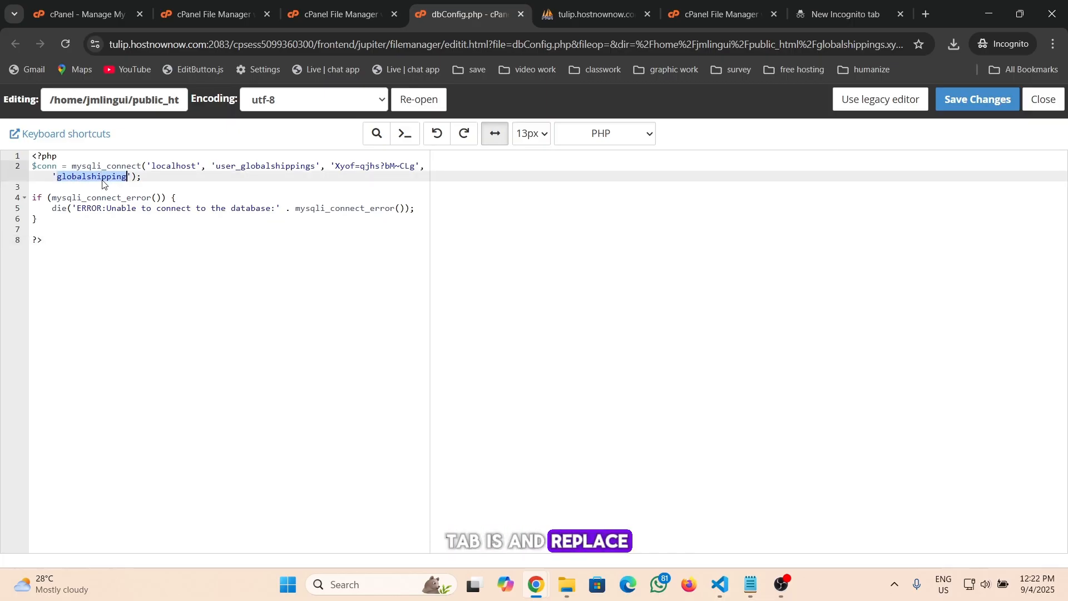
key("ctrl+v")
left_click(165, 241)
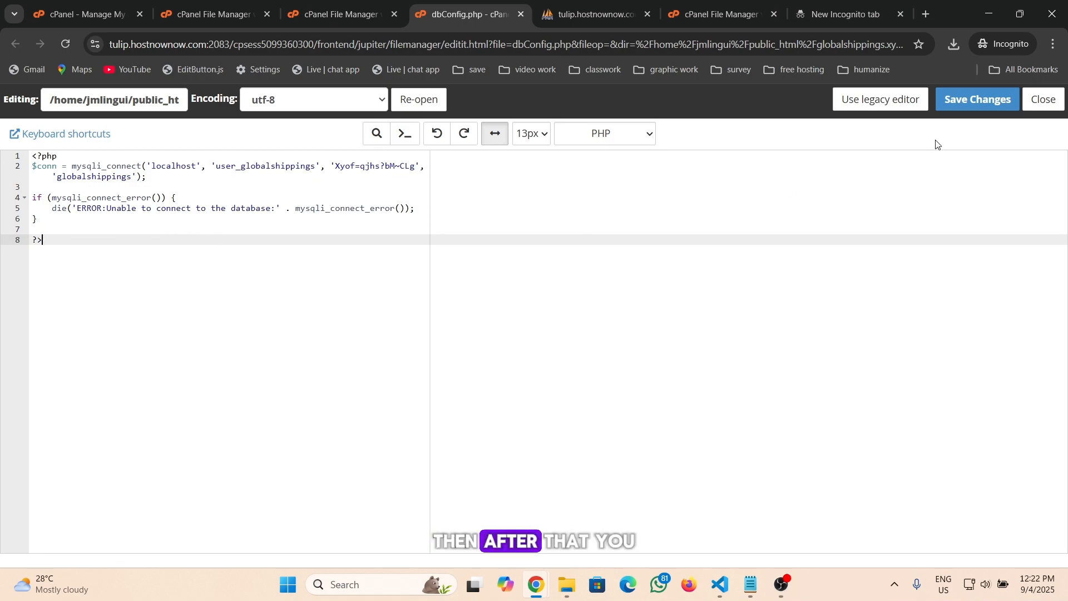
left_click(983, 100)
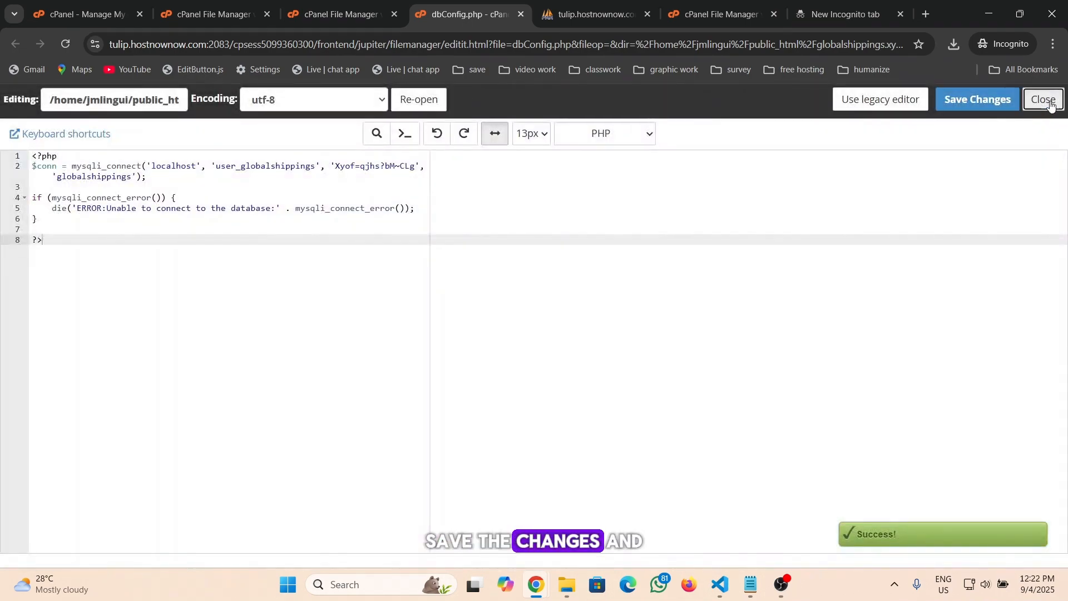
left_click(1049, 104)
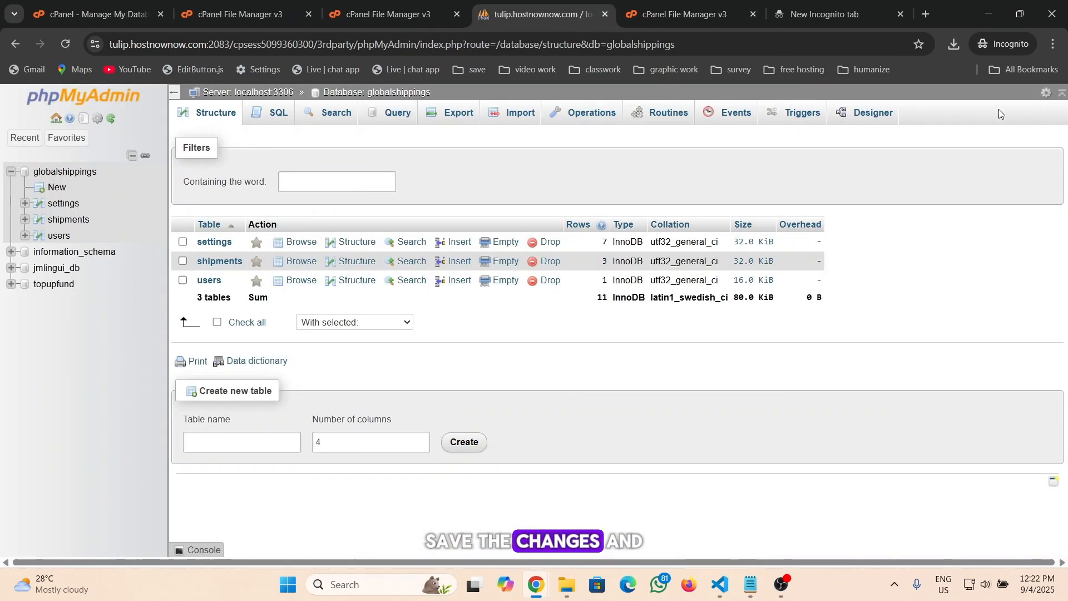
left_click(385, 17)
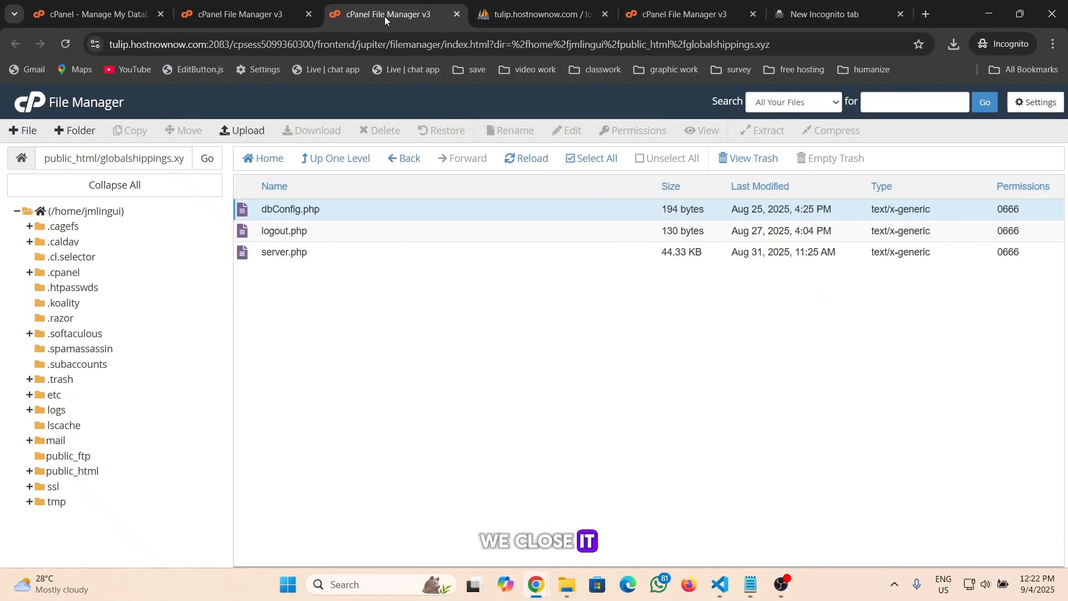
left_click(248, 17)
left_click(106, 16)
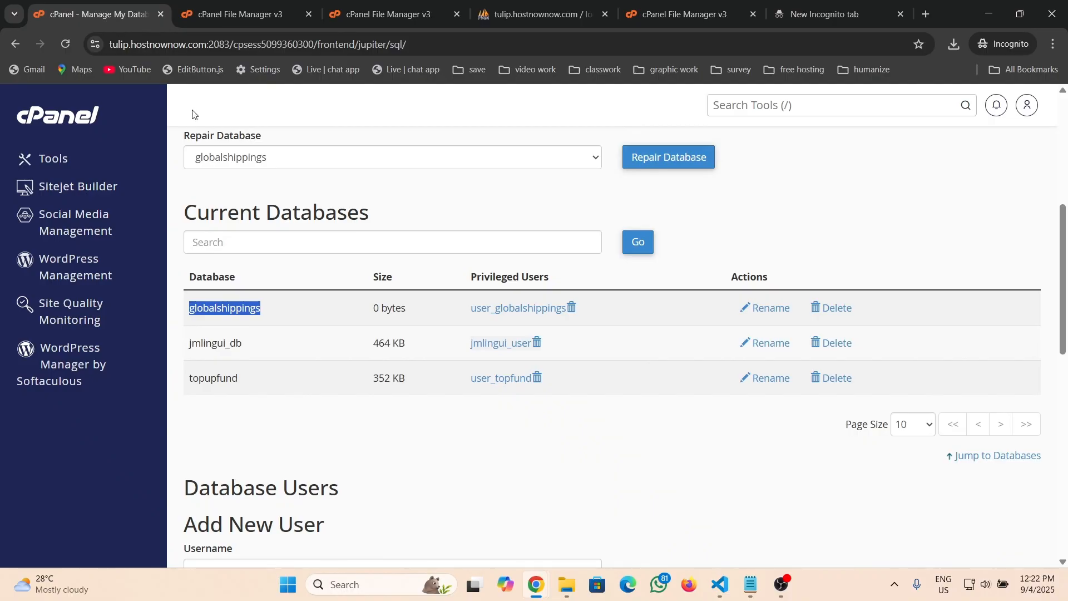
left_click(248, 14)
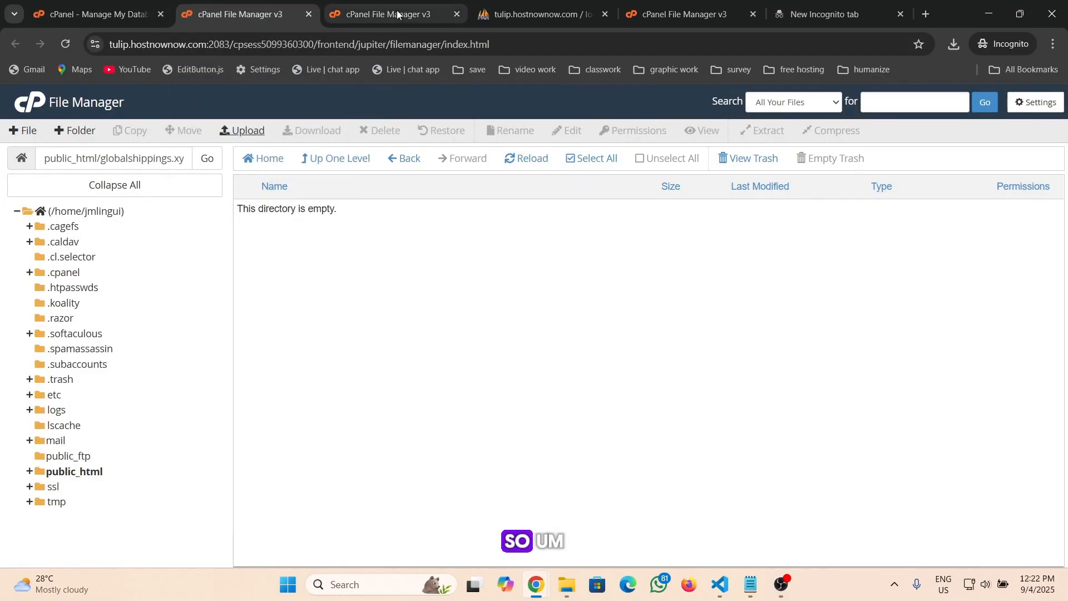
left_click(659, 15)
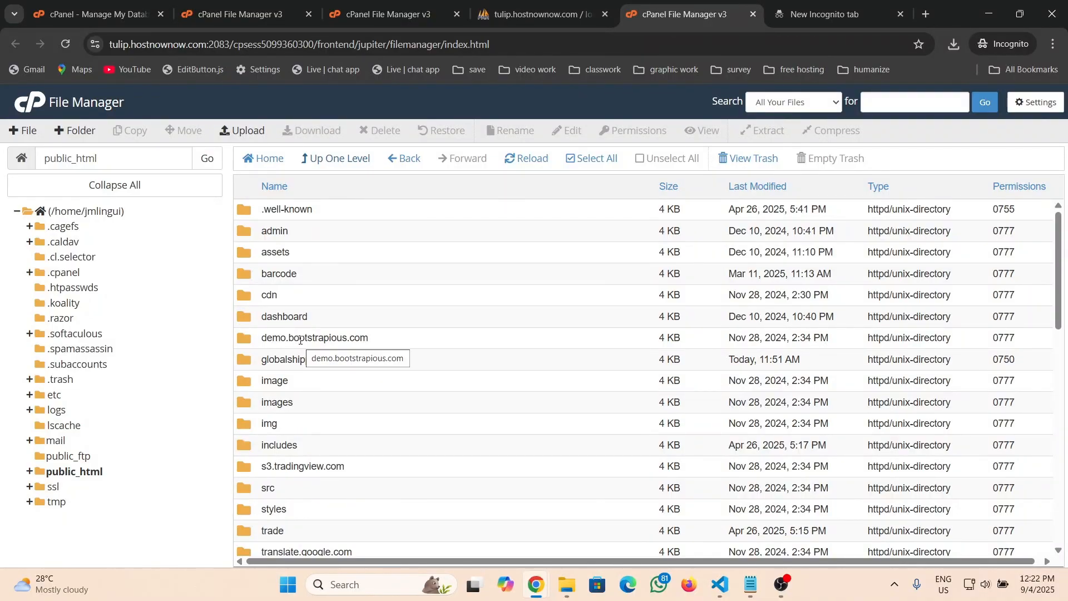
left_click(106, 14)
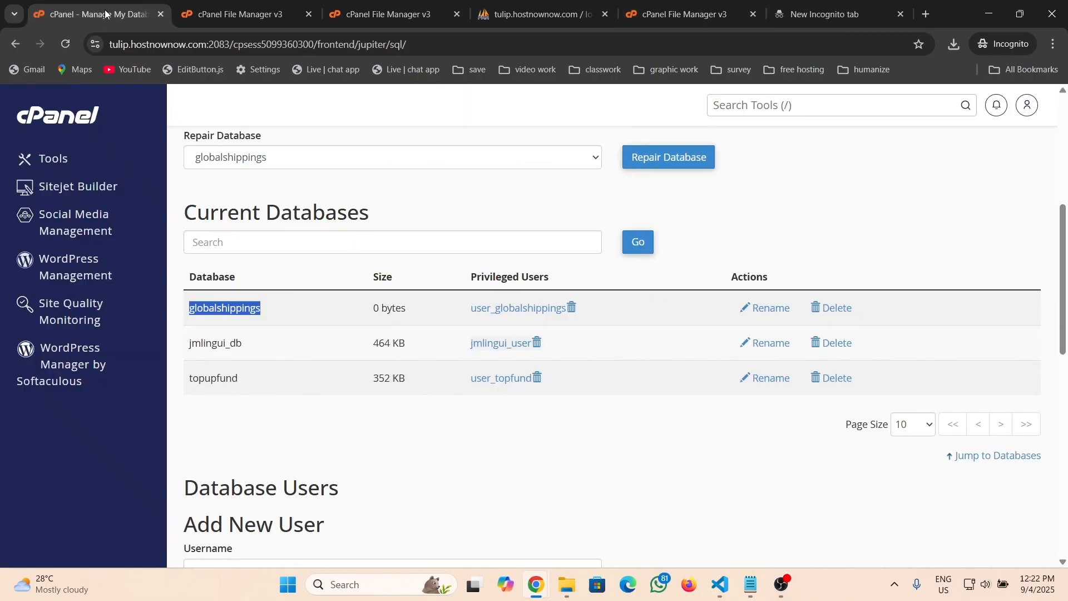
Open phpMyAdmin from the Databases section of the cPanel tools page
left_click(311, 242)
left_click(407, 184)
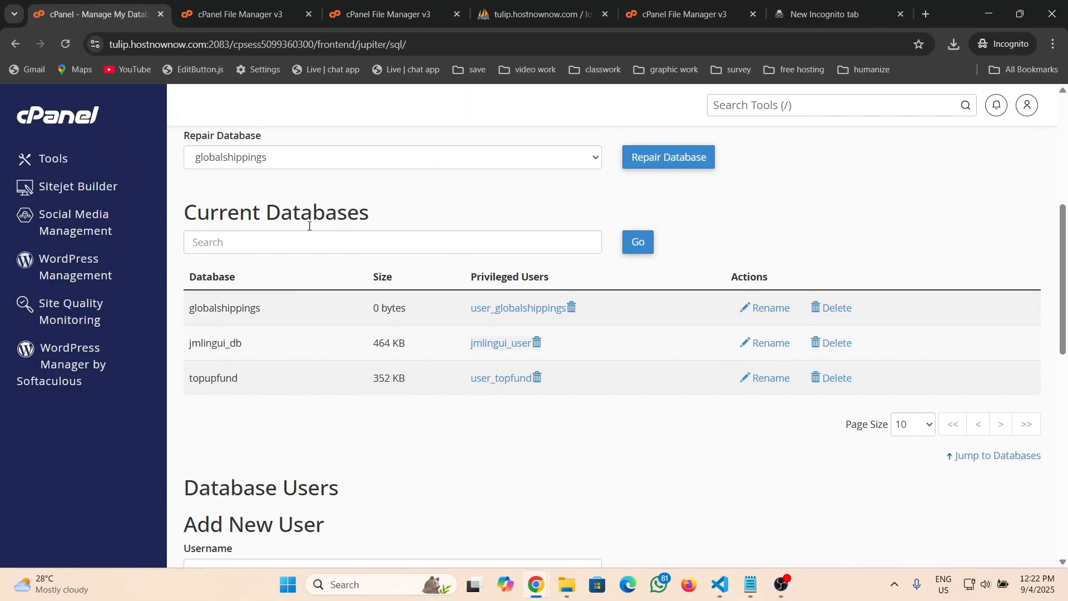
scroll(309, 226, "up", 2)
scroll(284, 199, "up", 3)
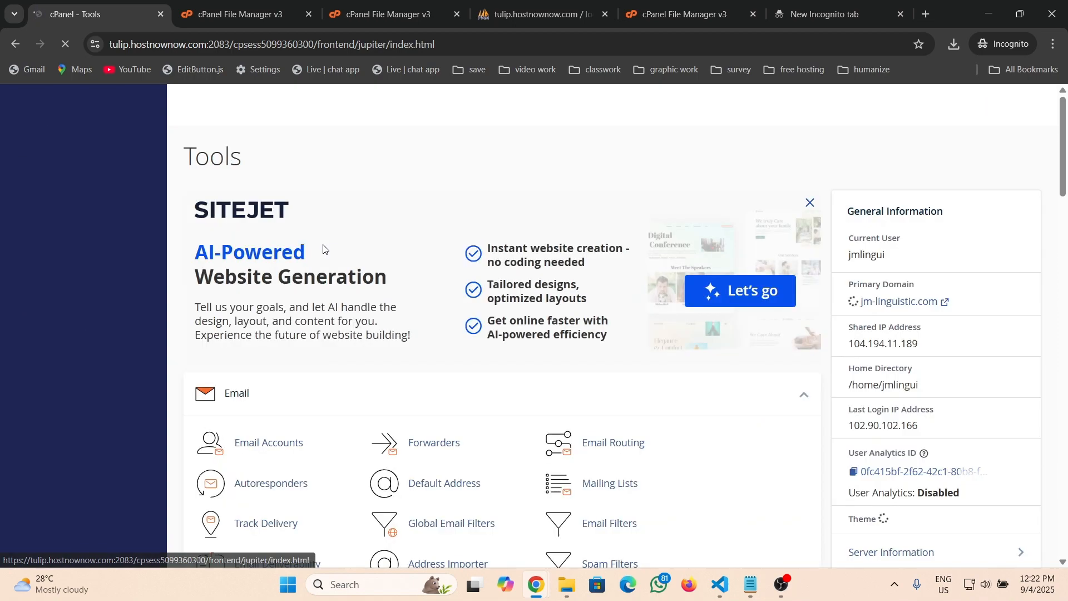
scroll(325, 248, "down", 8)
scroll(324, 249, "down", 8)
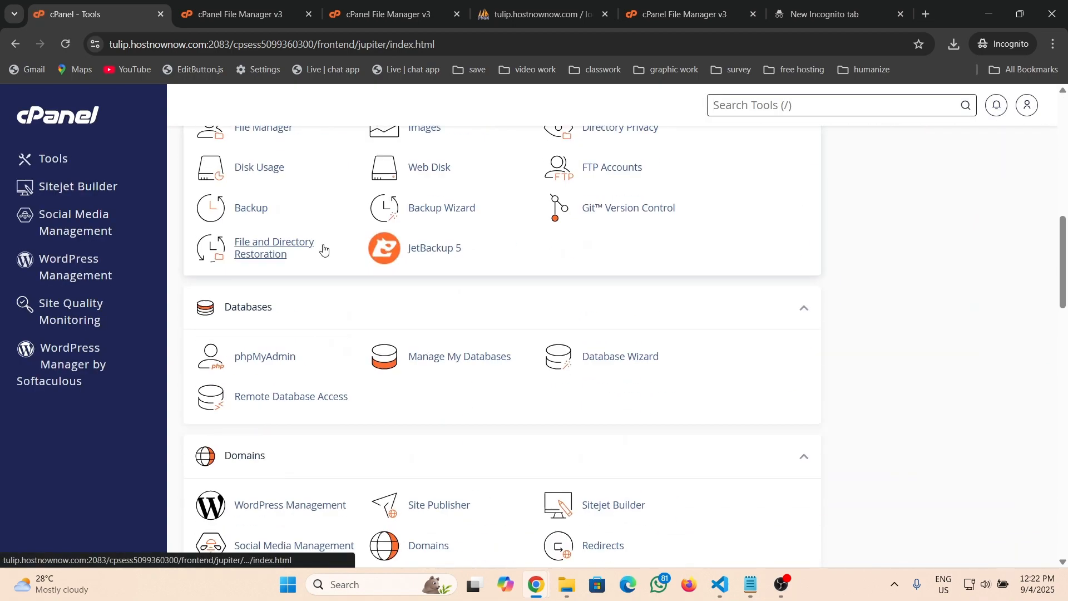
scroll(323, 245, "up", 3)
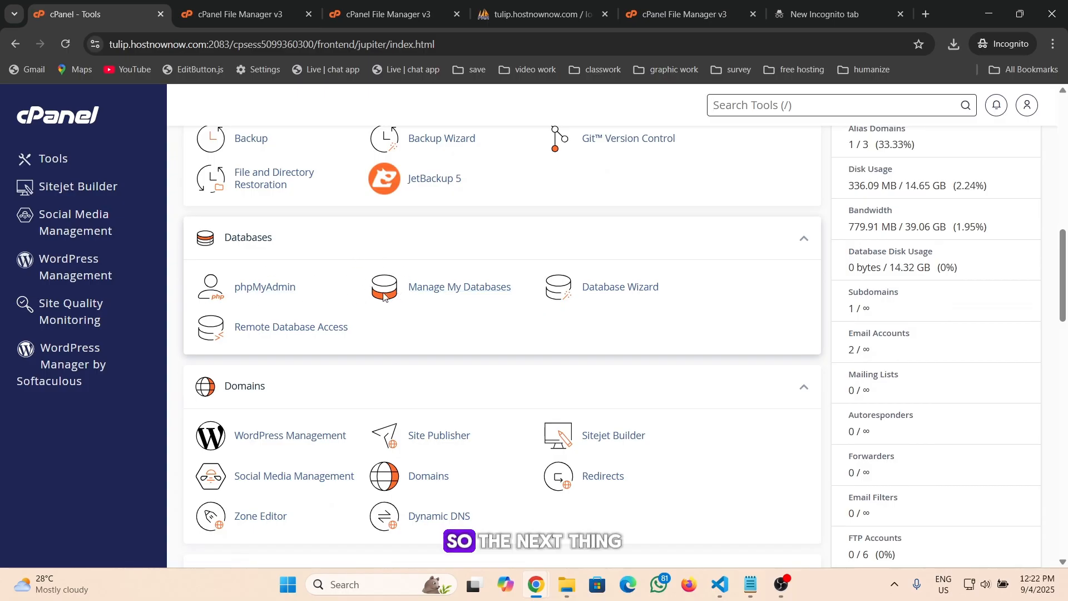
left_click(274, 294)
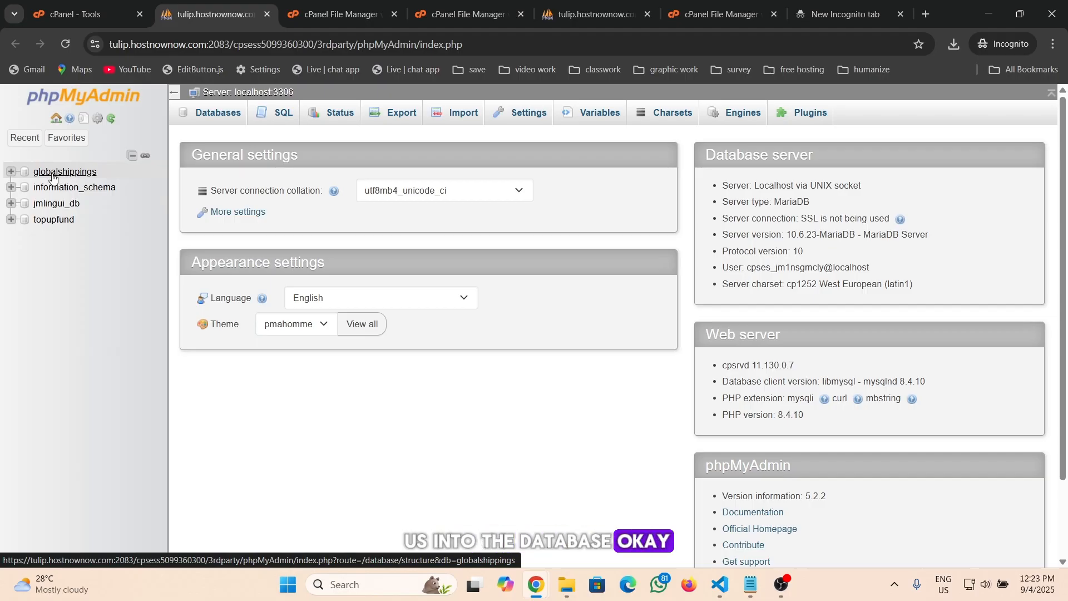
Open the globalshippings database in phpMyAdmin and go to its Import page
left_click(10, 174)
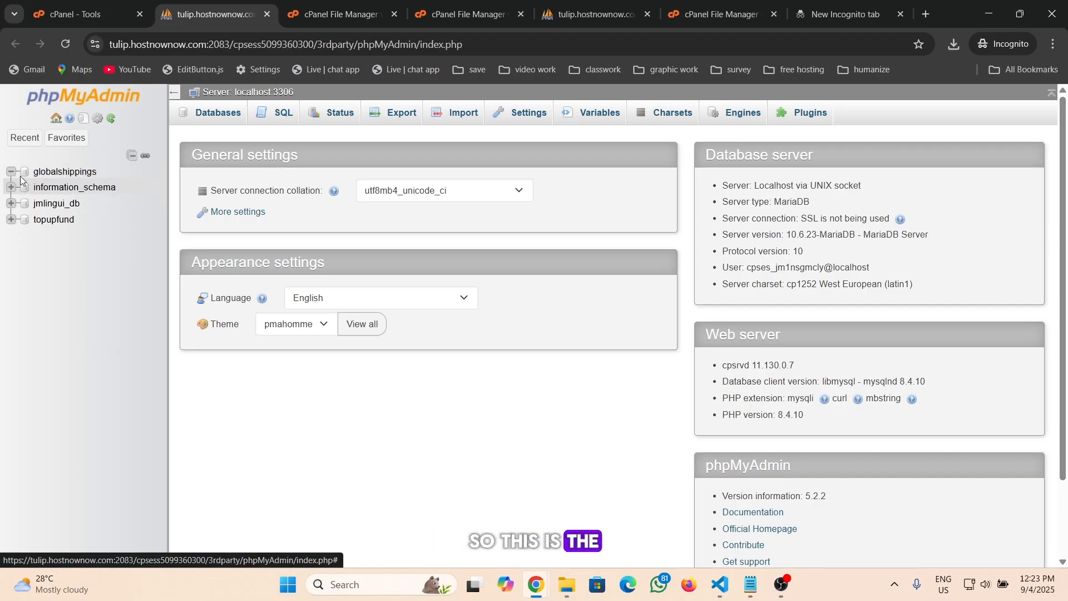
left_click(63, 176)
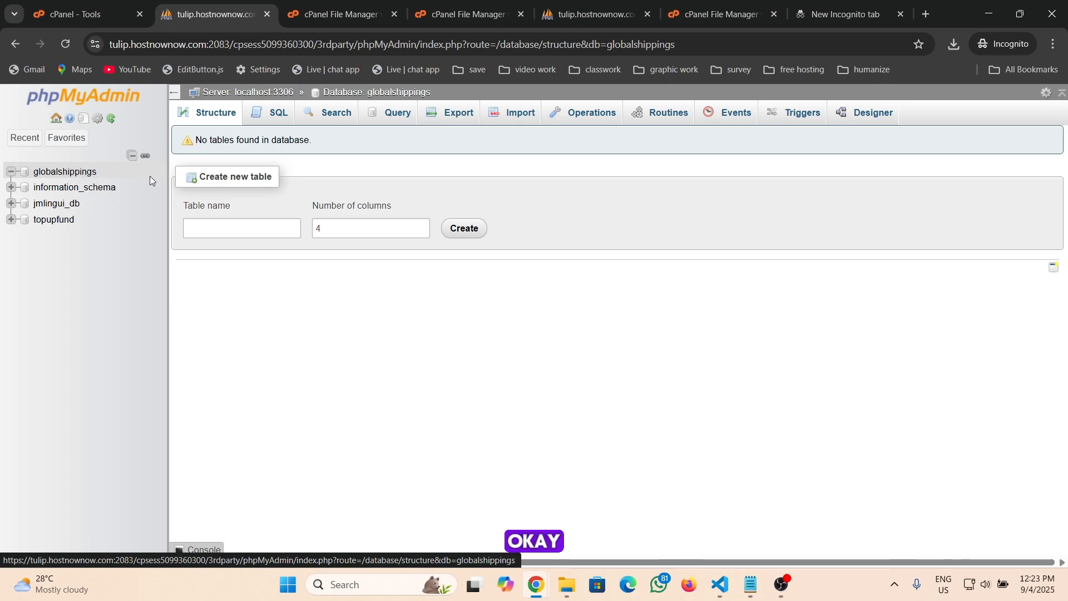
left_click(274, 231)
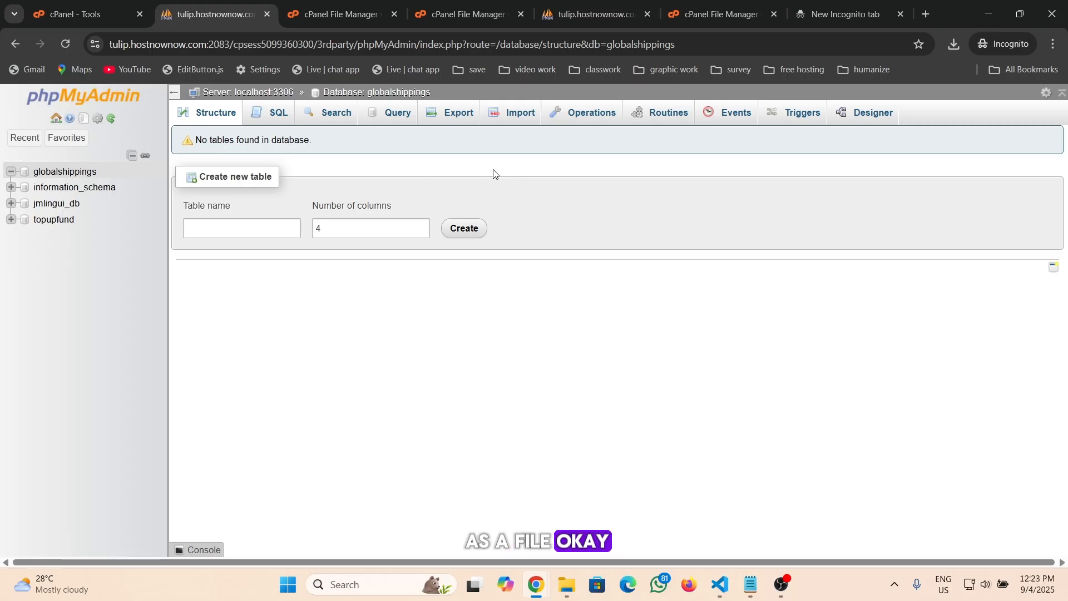
left_click(515, 114)
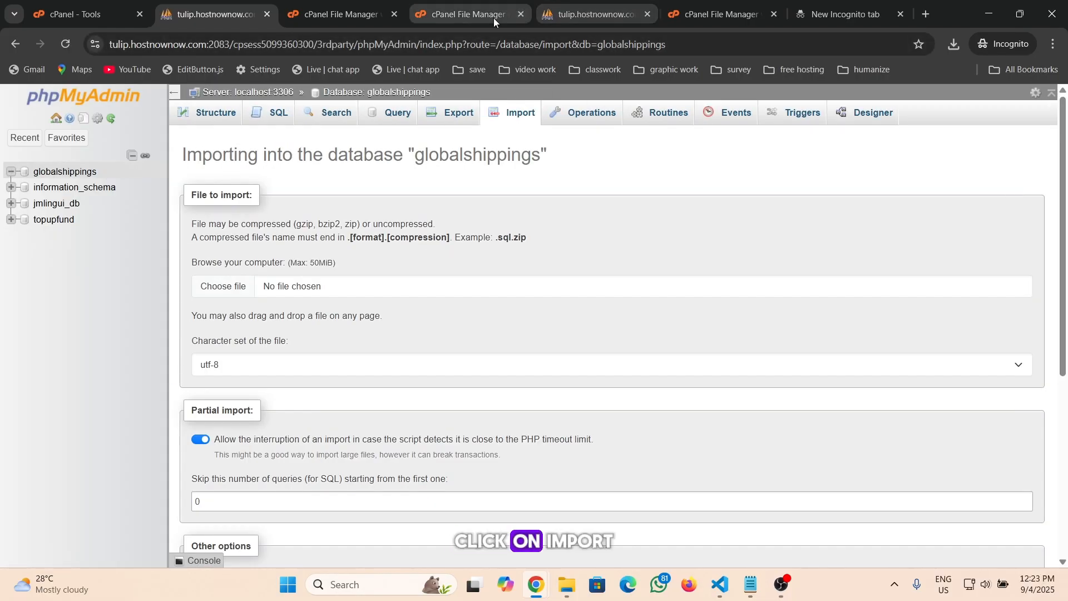
Locate the globalshipping.sql file inside the local globalshipping project folder on the desktop
left_click(459, 13)
left_click(367, 16)
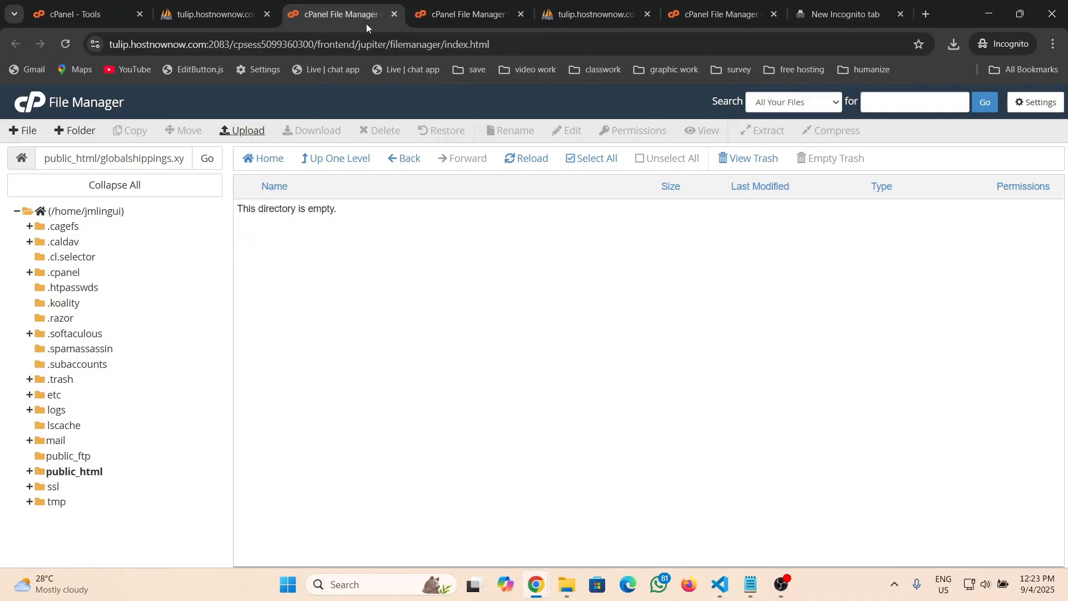
left_click(437, 17)
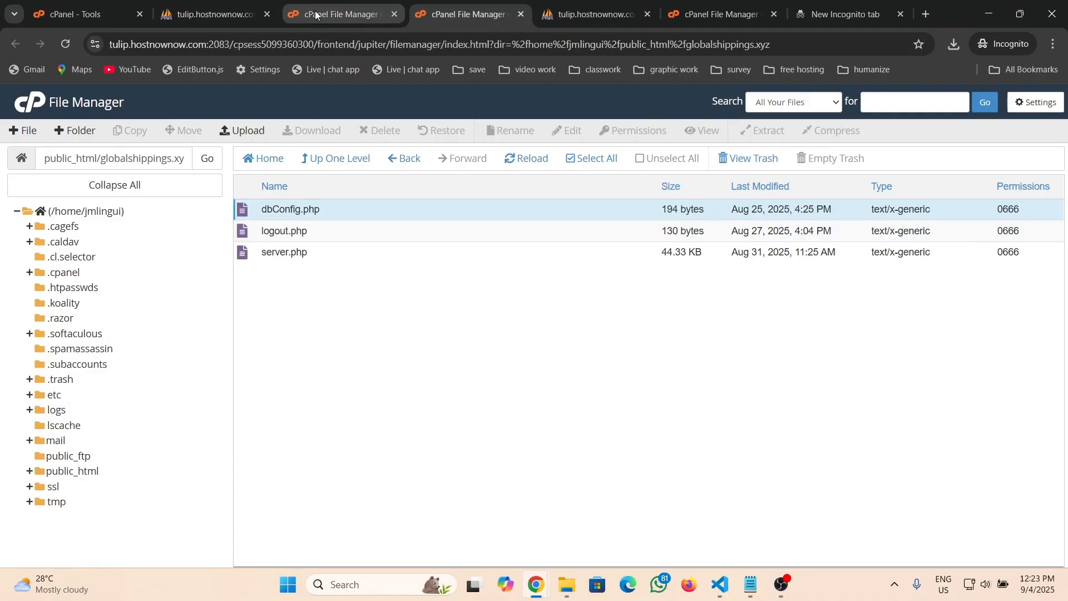
left_click(988, 14)
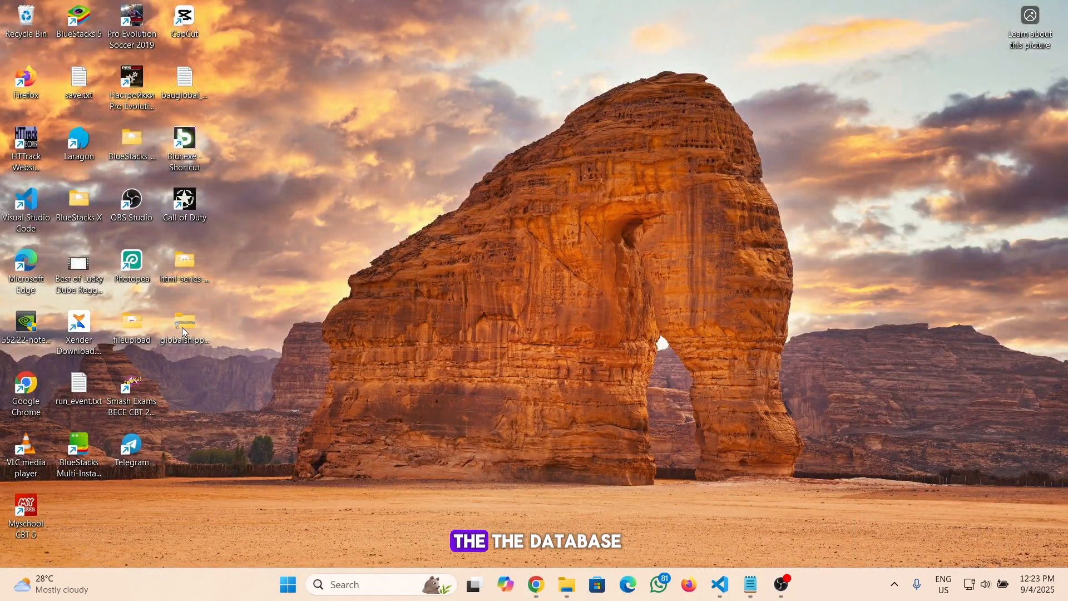
double_click(183, 328)
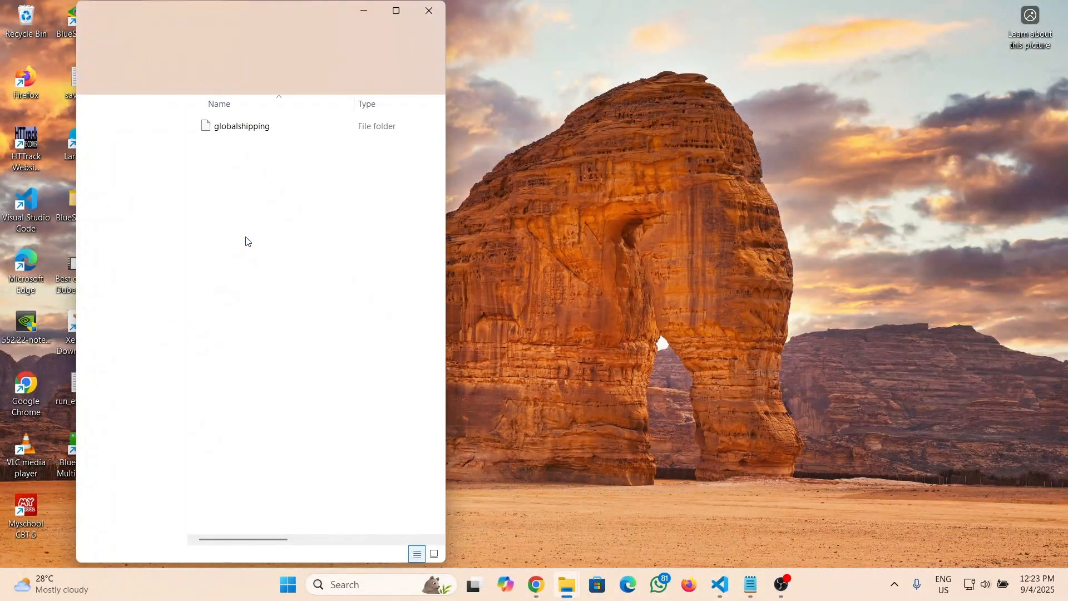
double_click(244, 128)
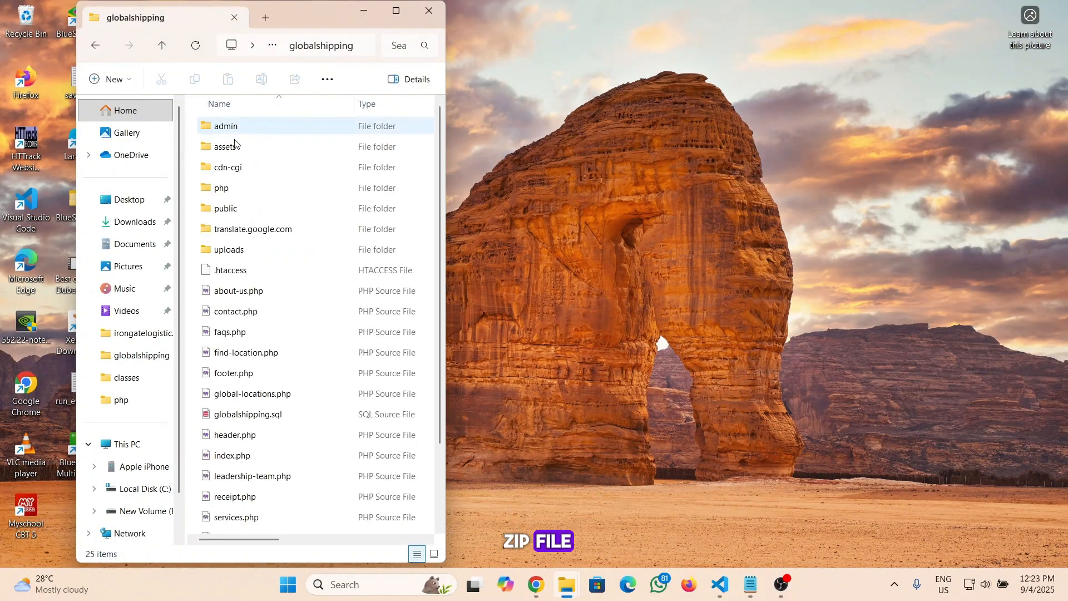
scroll(247, 269, "down", 1)
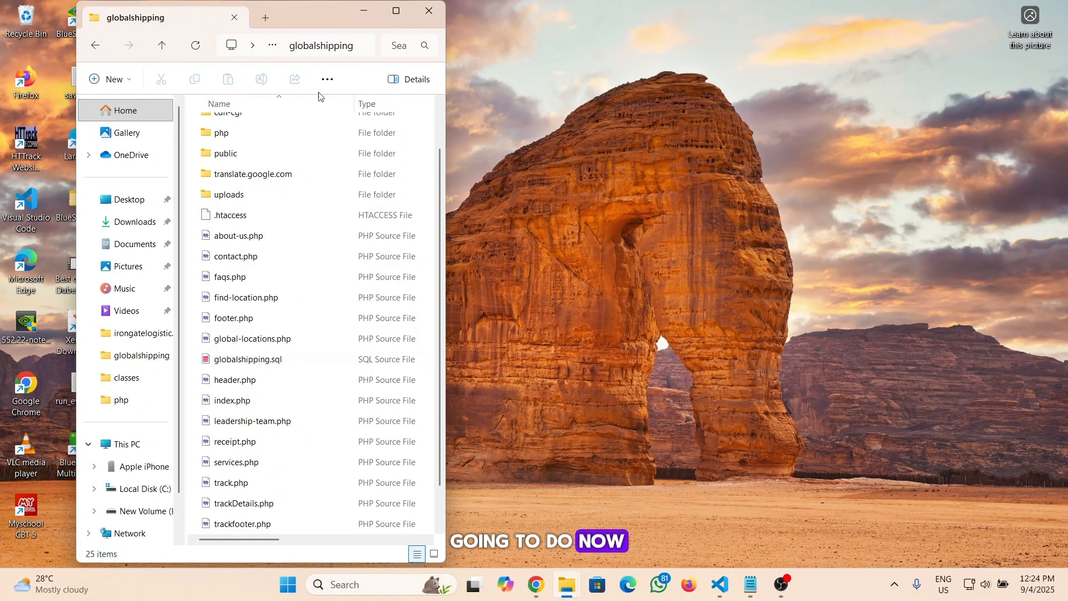
left_click(364, 10)
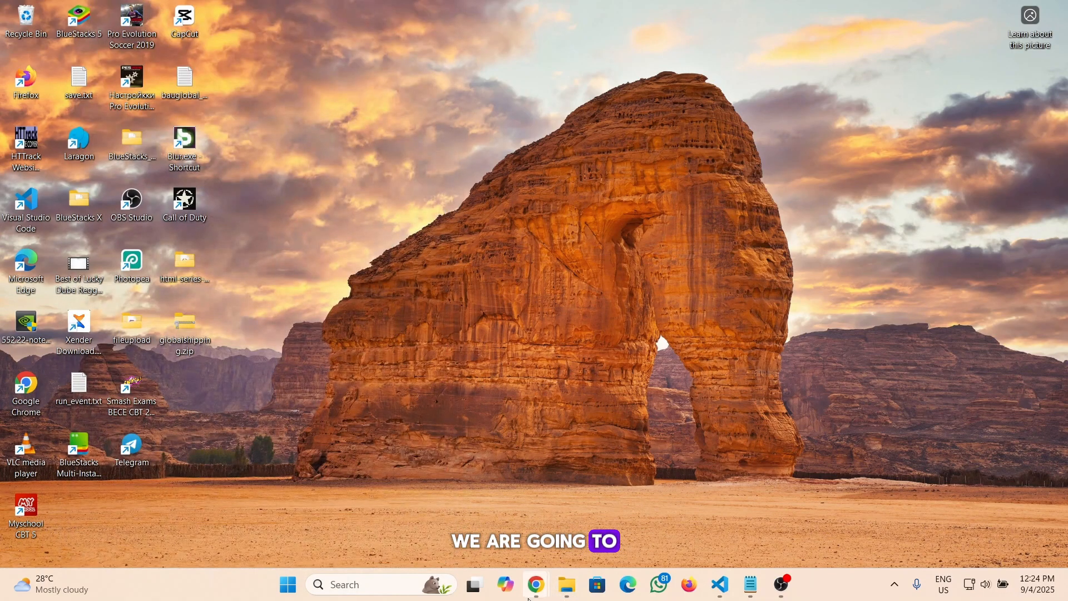
Return to the browser and view the globalshippings database's tables in phpMyAdmin
mouse_move(533, 589)
left_click(491, 492)
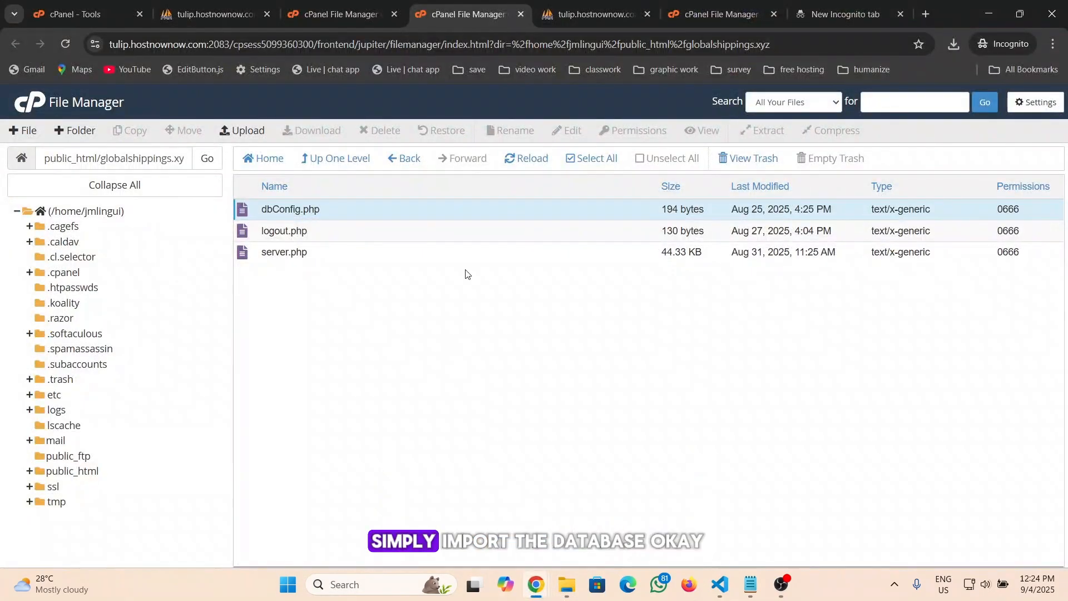
left_click(582, 12)
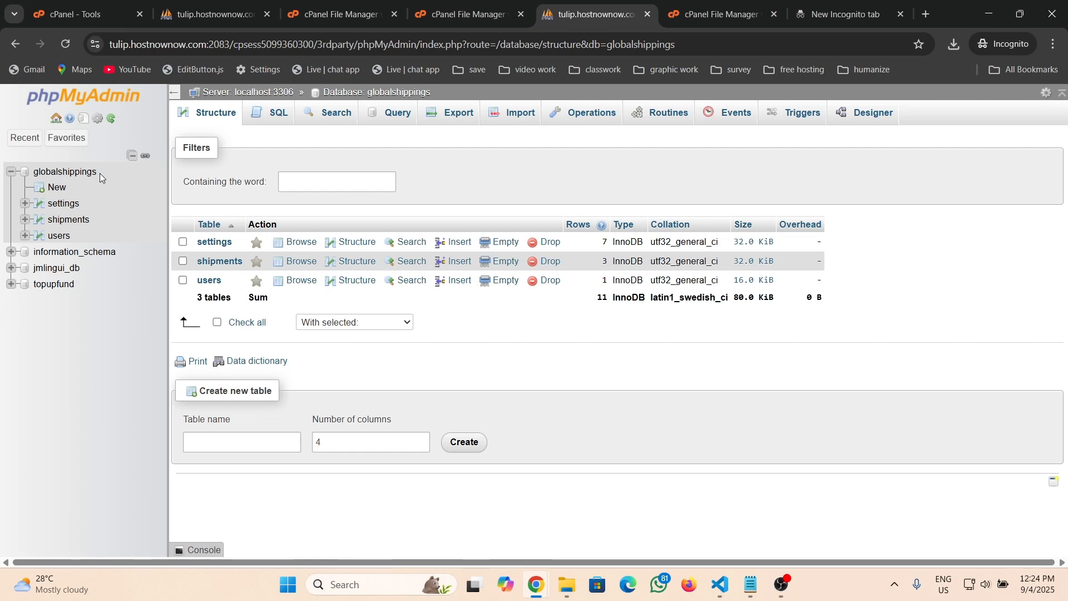
Open the globalshippings database's Import page in phpMyAdmin and choose globalshippings.sql from the Downloads folder
left_click(470, 14)
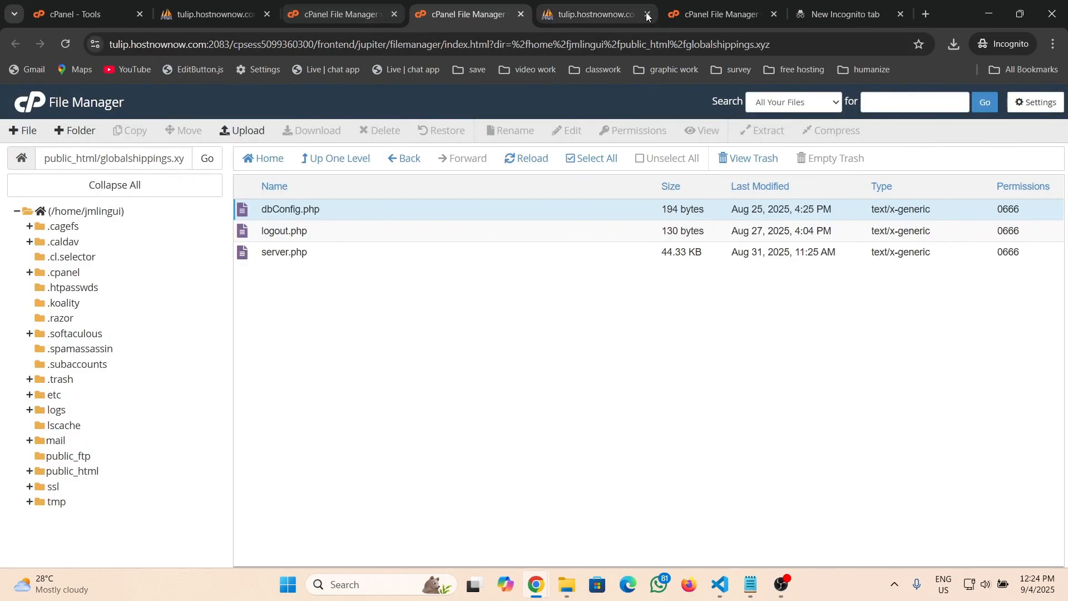
left_click(223, 14)
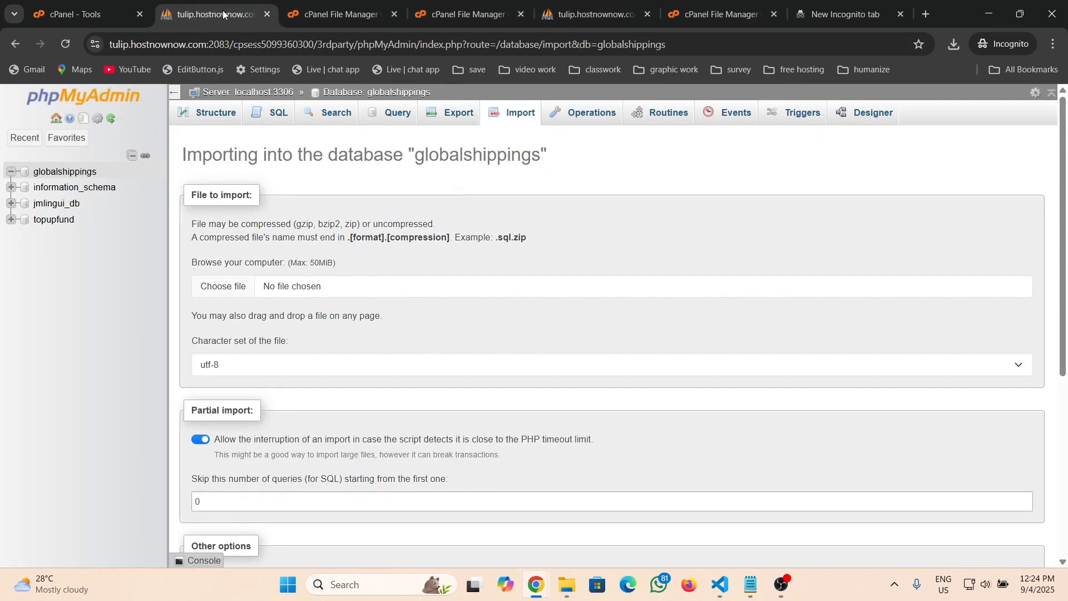
left_click(77, 175)
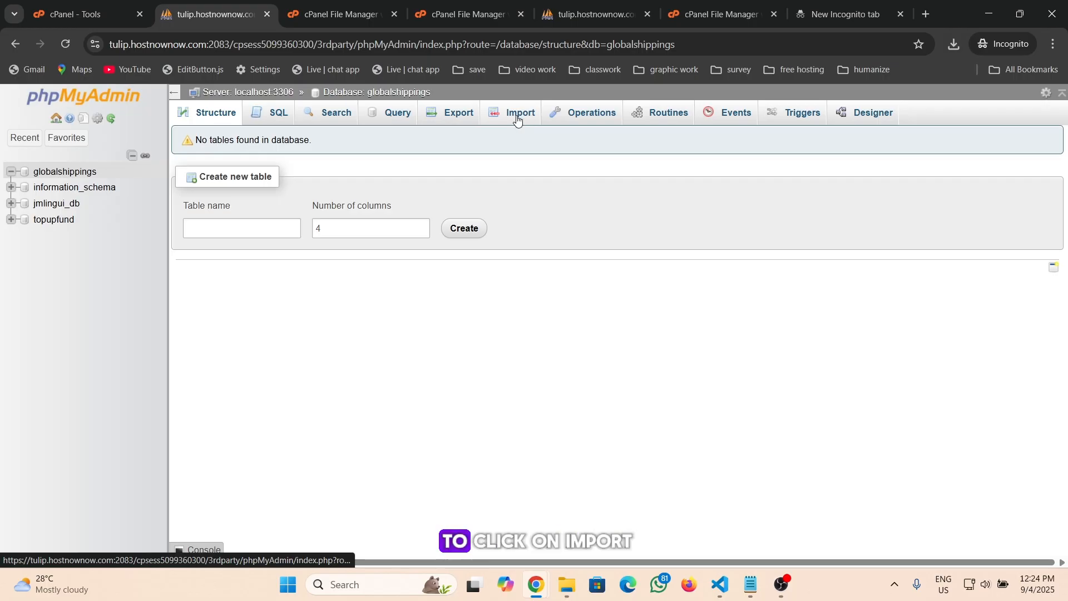
left_click(60, 176)
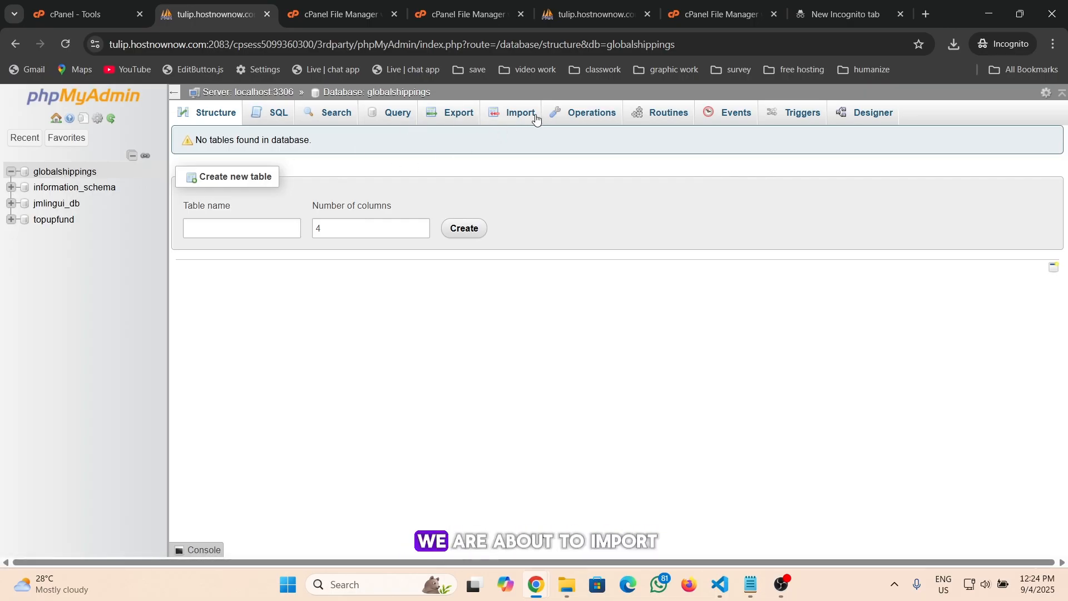
left_click(503, 114)
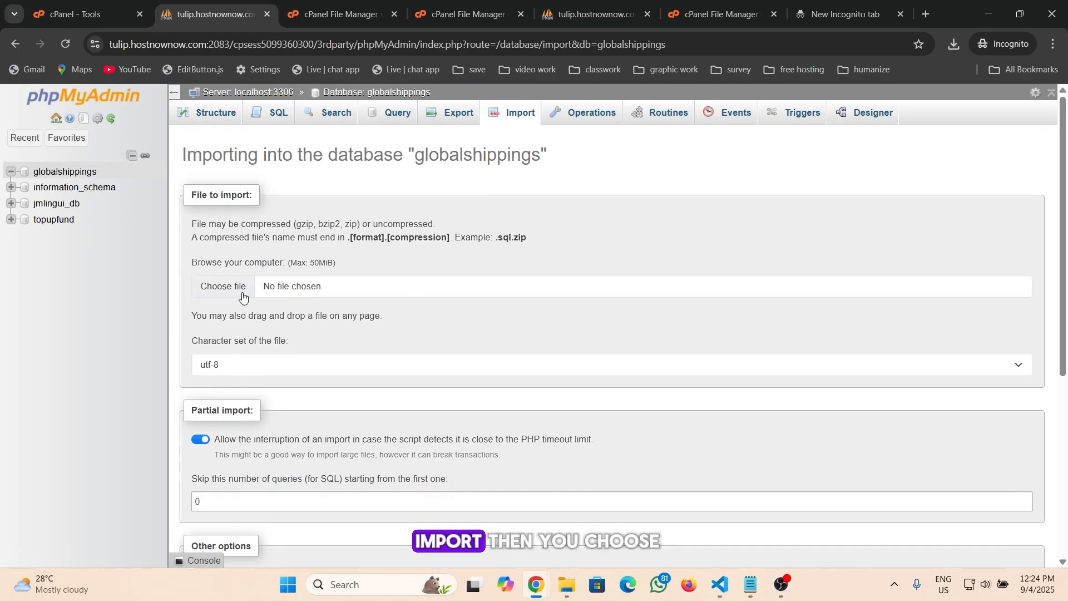
left_click(234, 295)
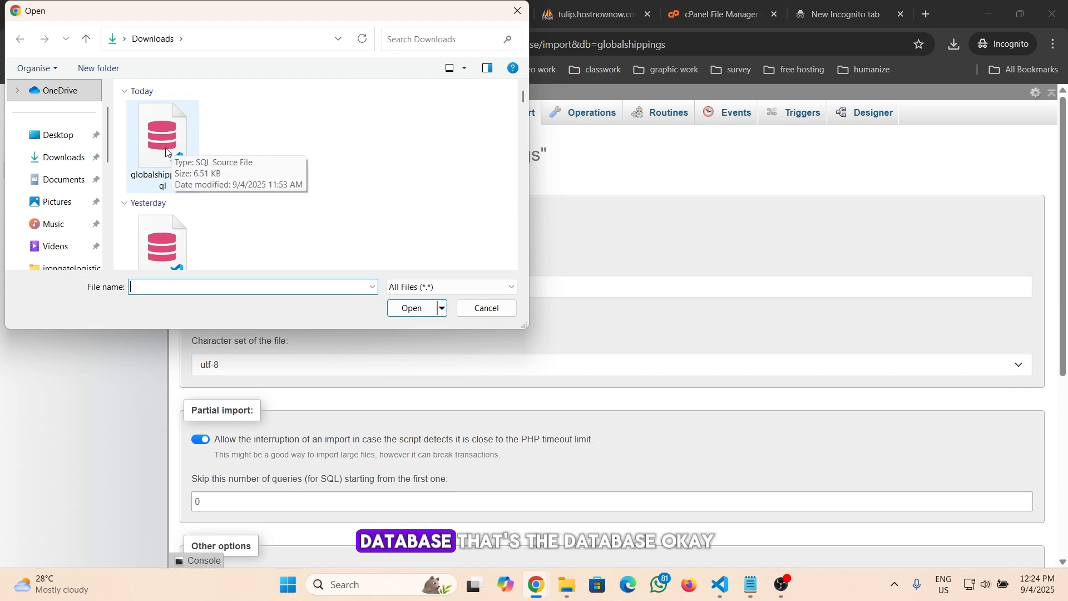
left_click(171, 157)
left_click(406, 315)
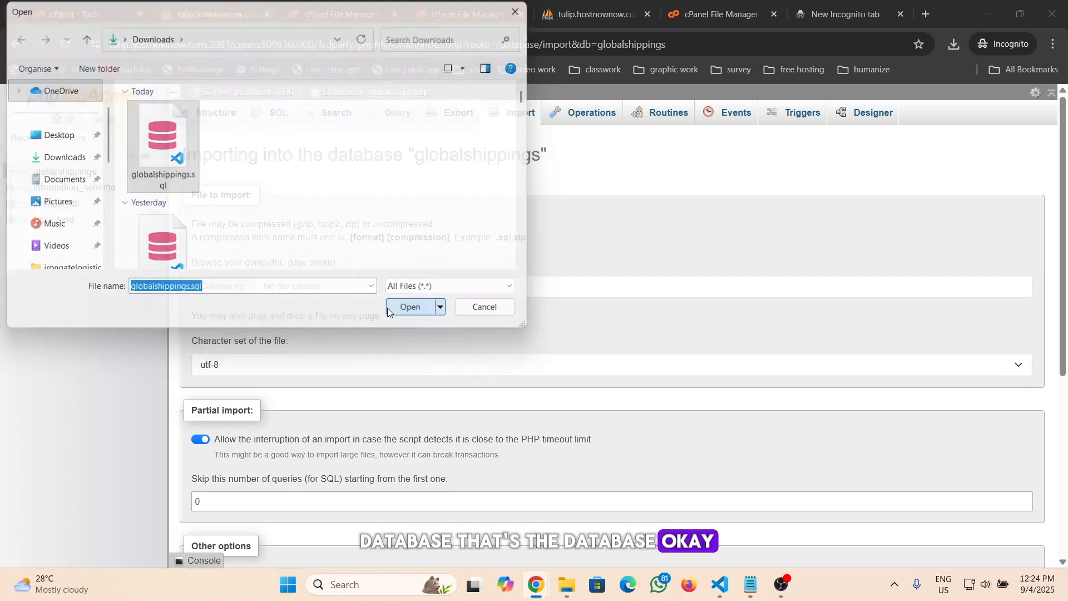
Run the SQL import into the globalshippings database with the default format options
scroll(345, 312, "down", 5)
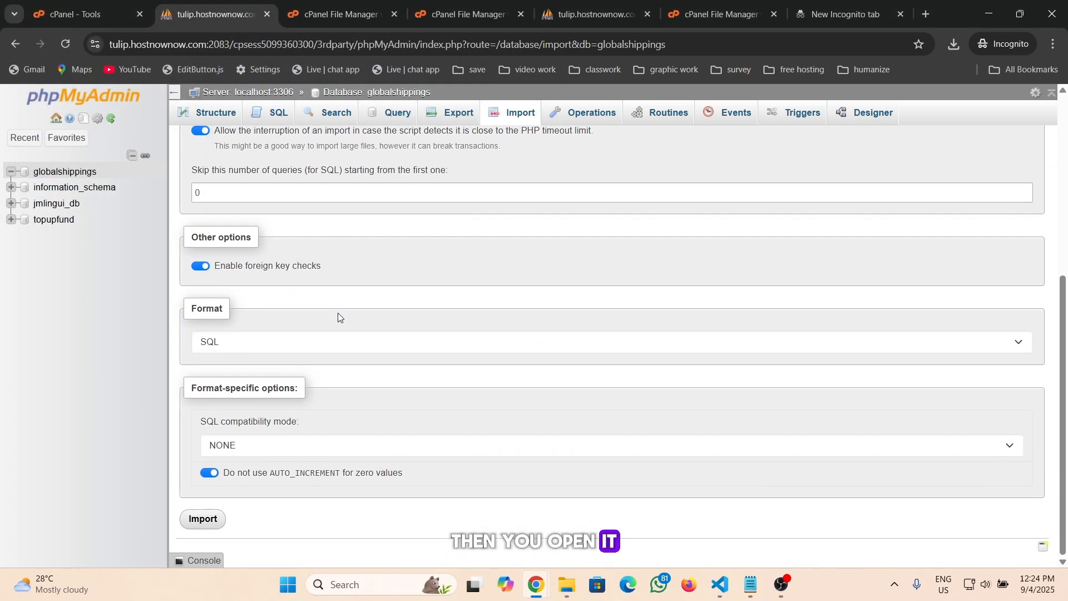
scroll(339, 313, "up", 1)
scroll(338, 313, "down", 1)
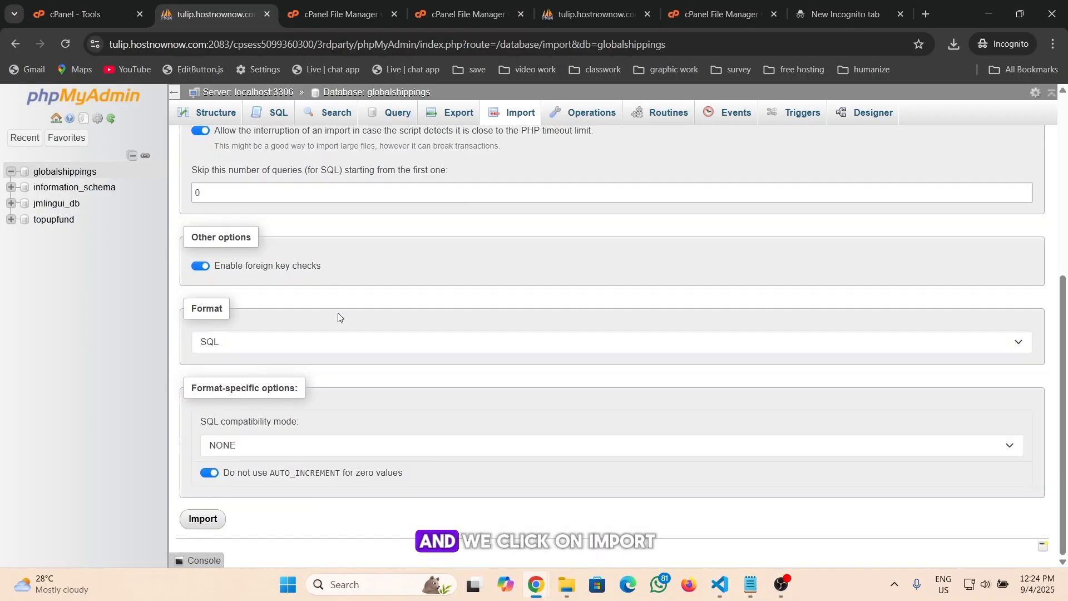
left_click(215, 521)
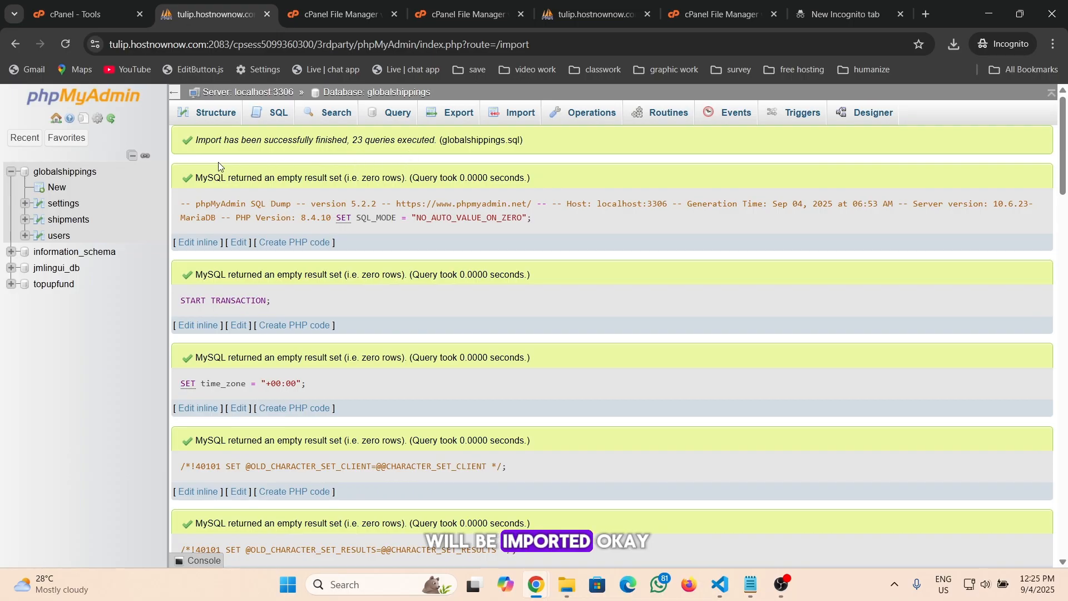
Browse the imported shipments table in the globalshippings database
left_click(64, 172)
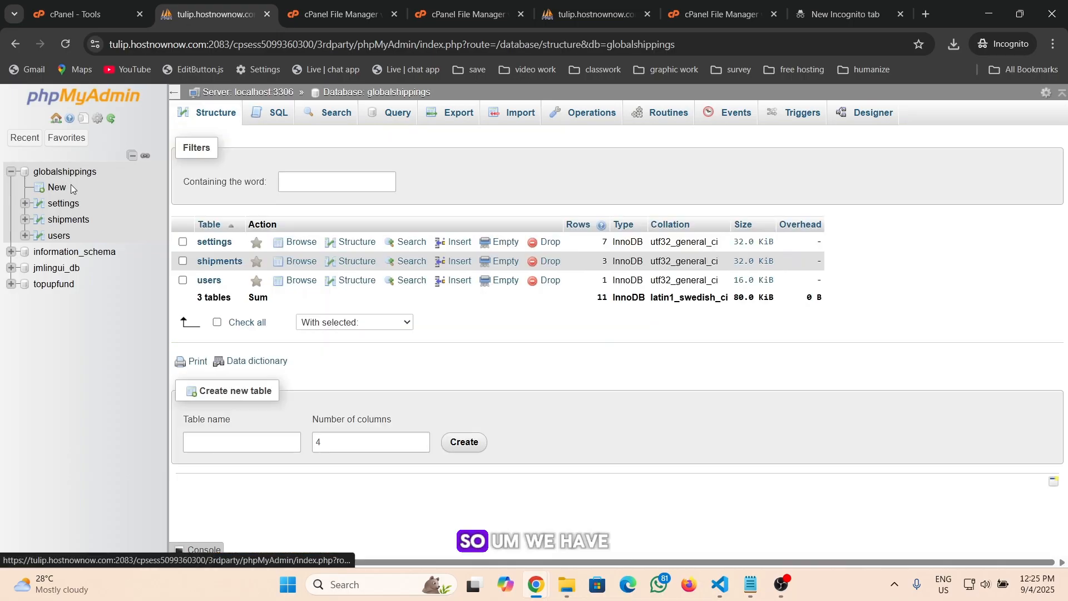
left_click(91, 222)
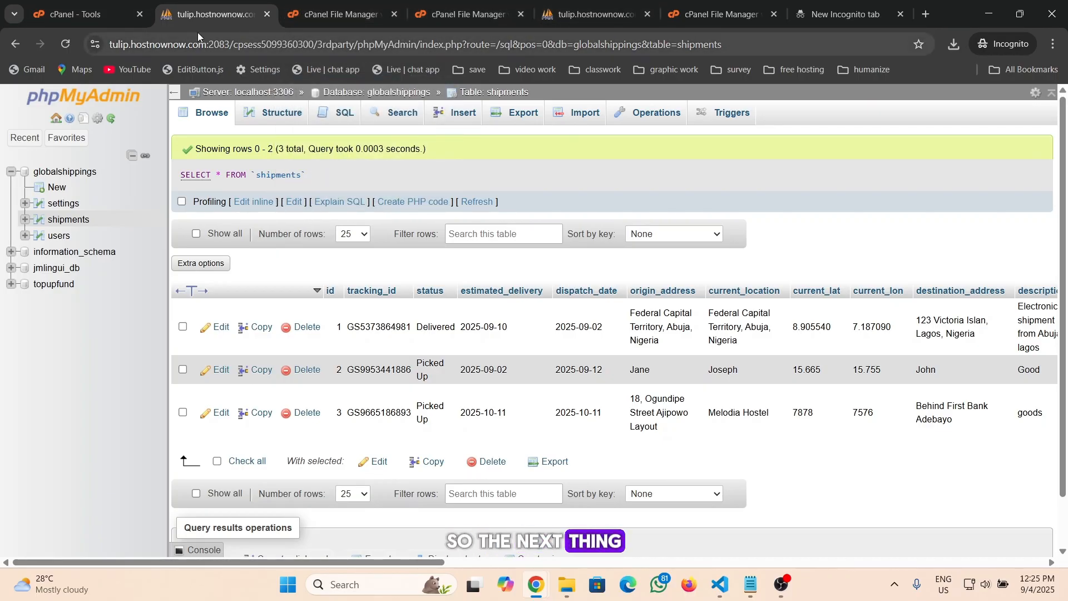
Scroll through the sections of the cPanel tools page
left_click(85, 13)
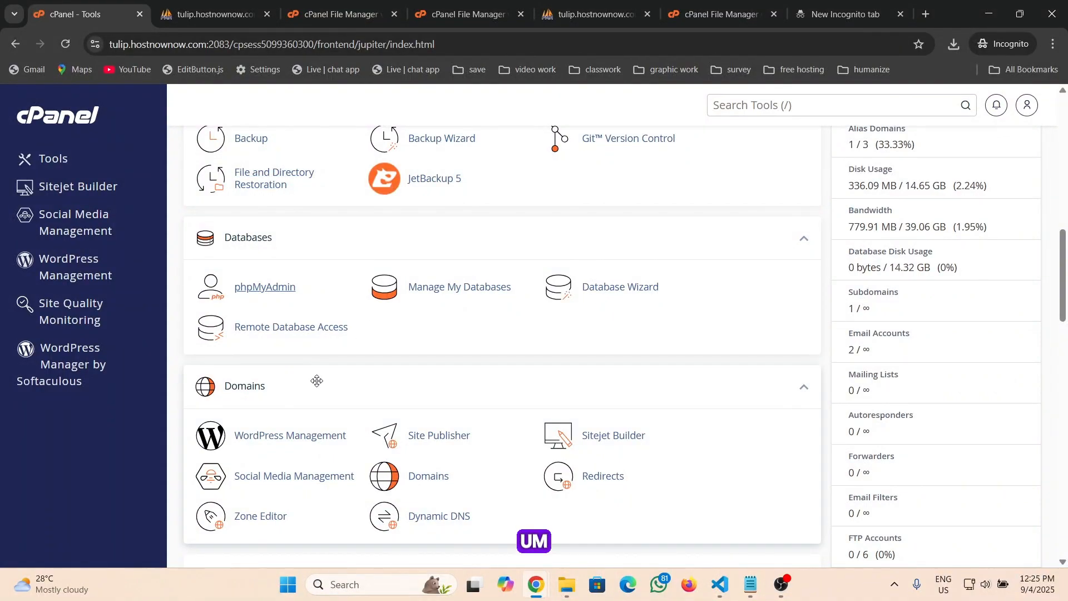
scroll(313, 383, "down", 4)
scroll(313, 383, "down", 6)
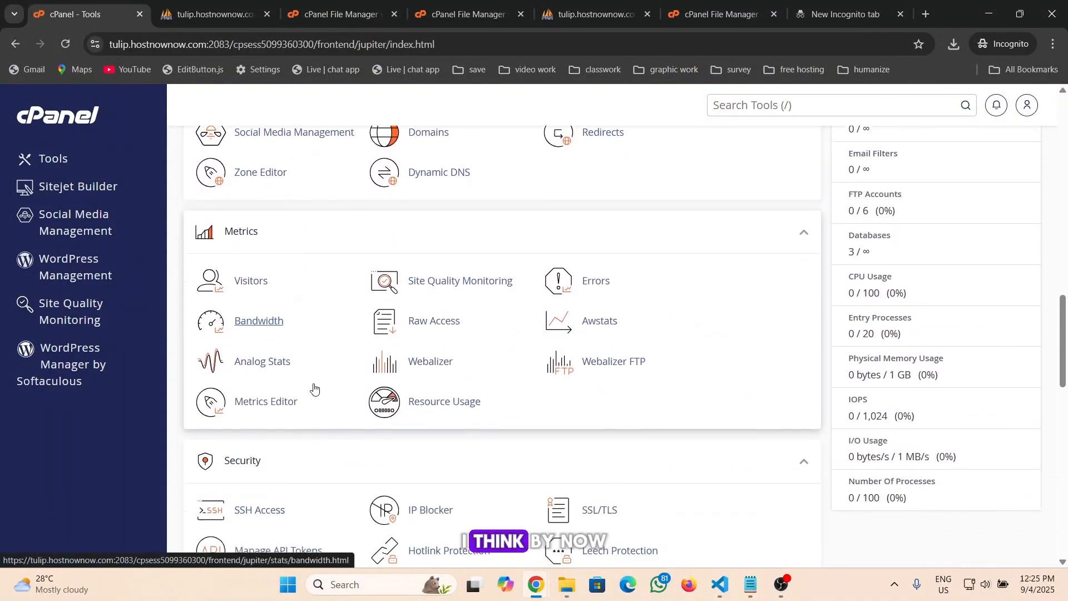
scroll(315, 387, "down", 5)
scroll(314, 388, "up", 9)
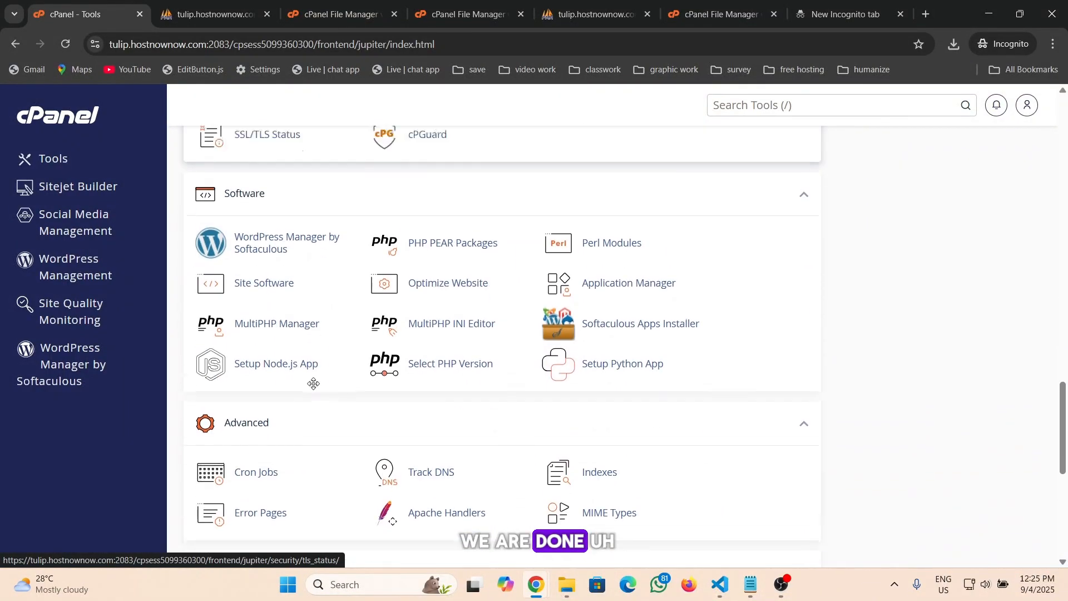
scroll(314, 389, "up", 10)
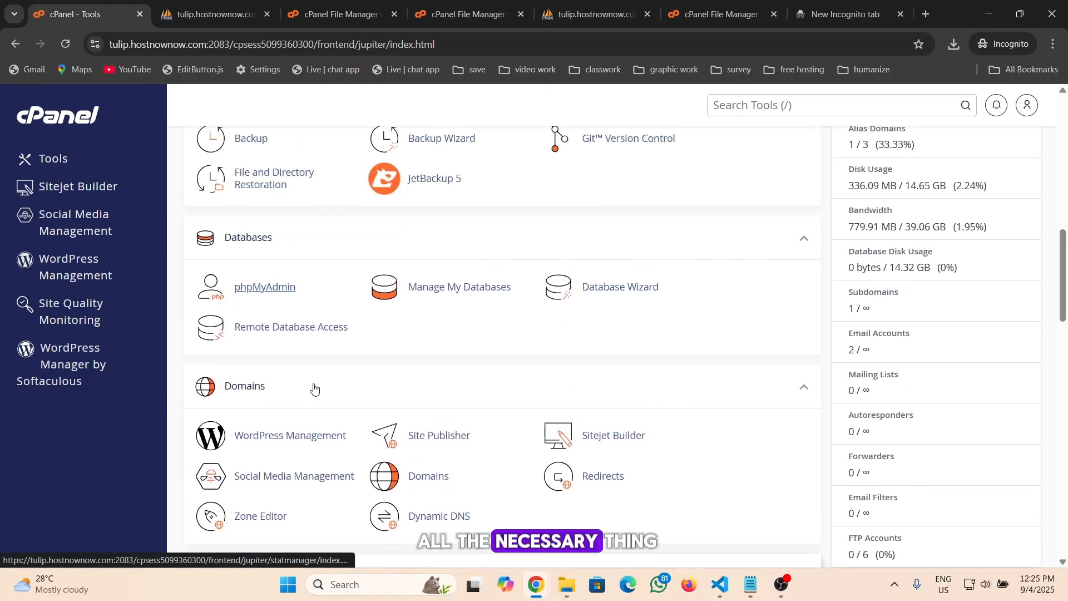
scroll(315, 389, "up", 6)
scroll(314, 333, "down", 2)
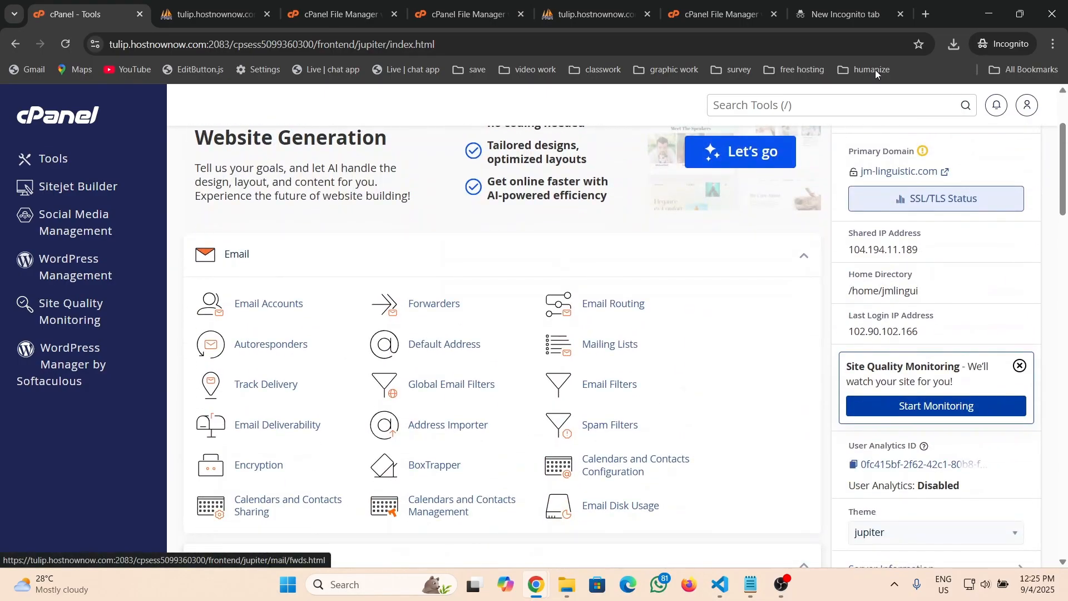
Open globalshippings.xyz in a new incognito tab
left_click(860, 15)
left_click(931, 14)
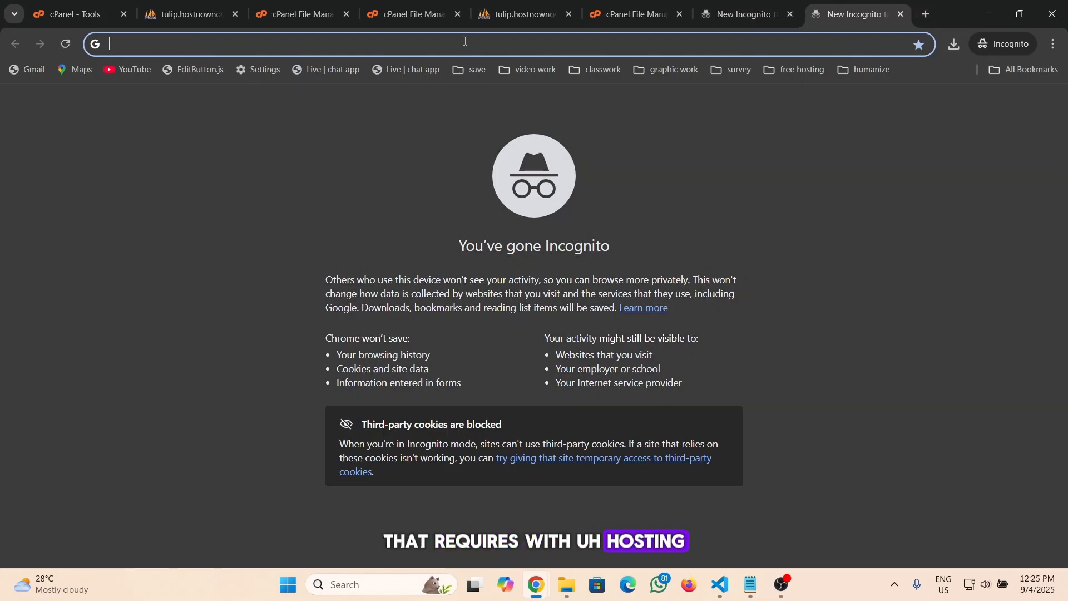
type("gli")
key("BackSpace")
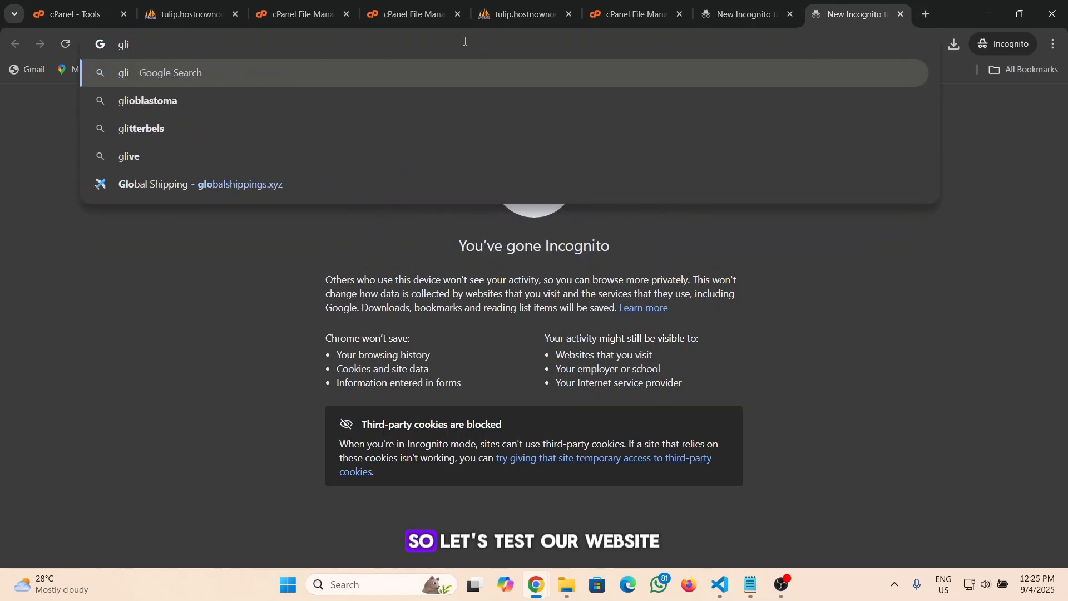
key("BackSpace")
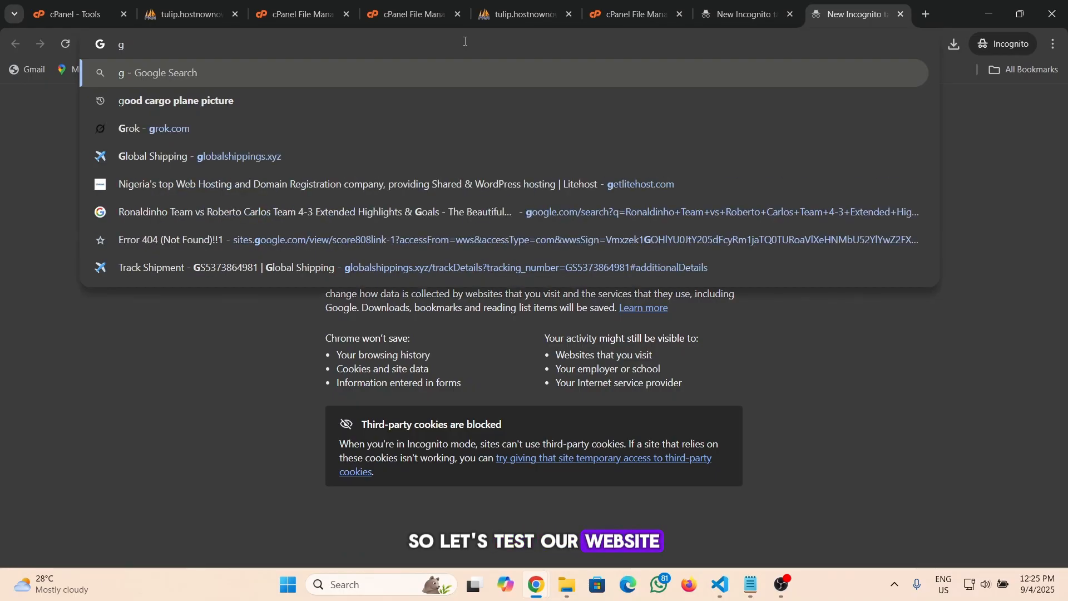
type("lobal")
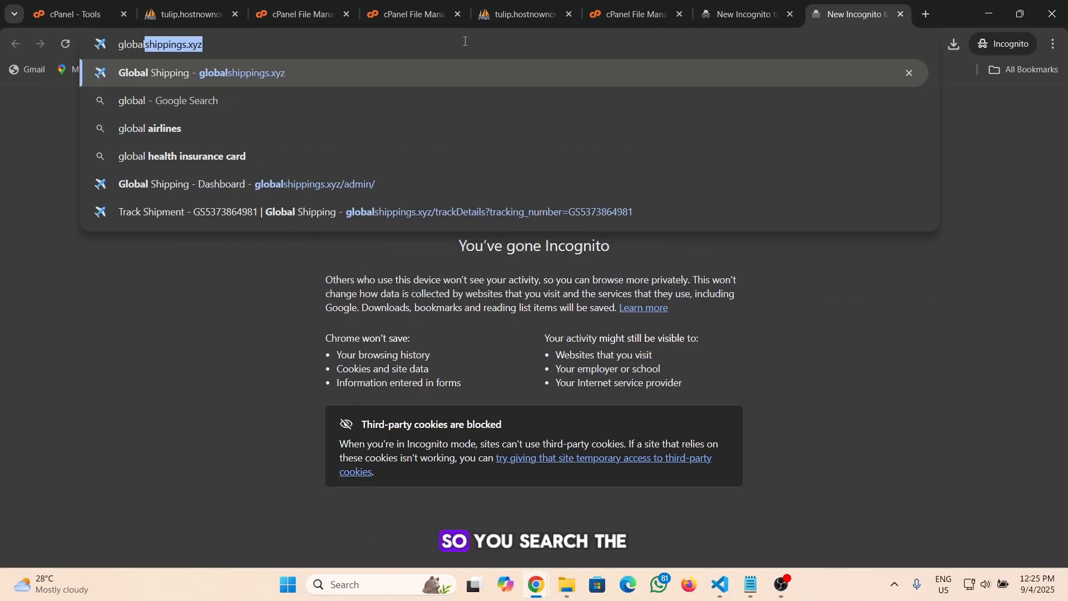
type("shipp")
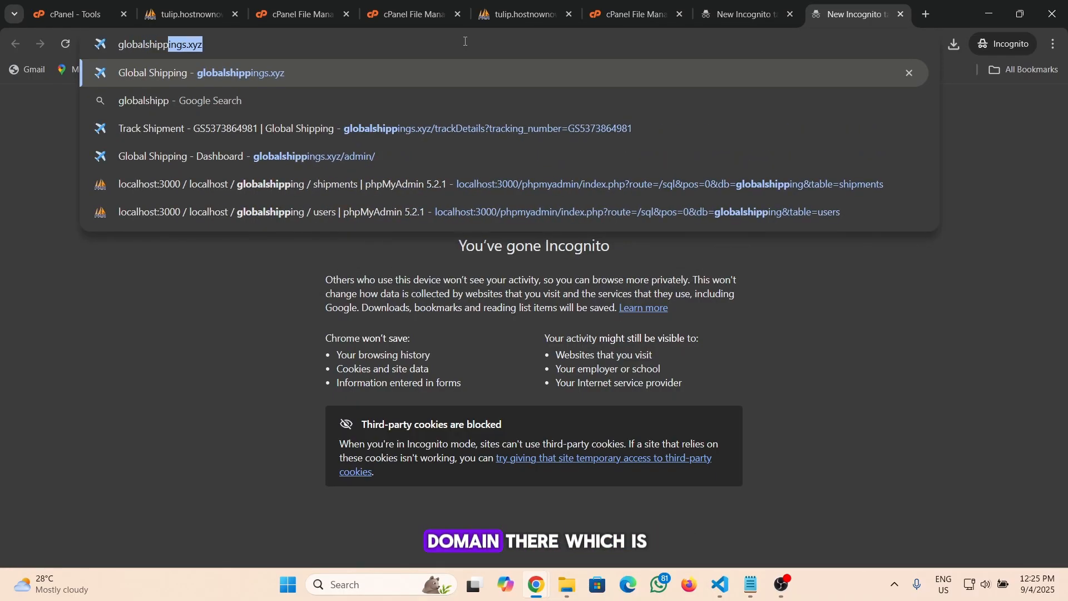
type("in")
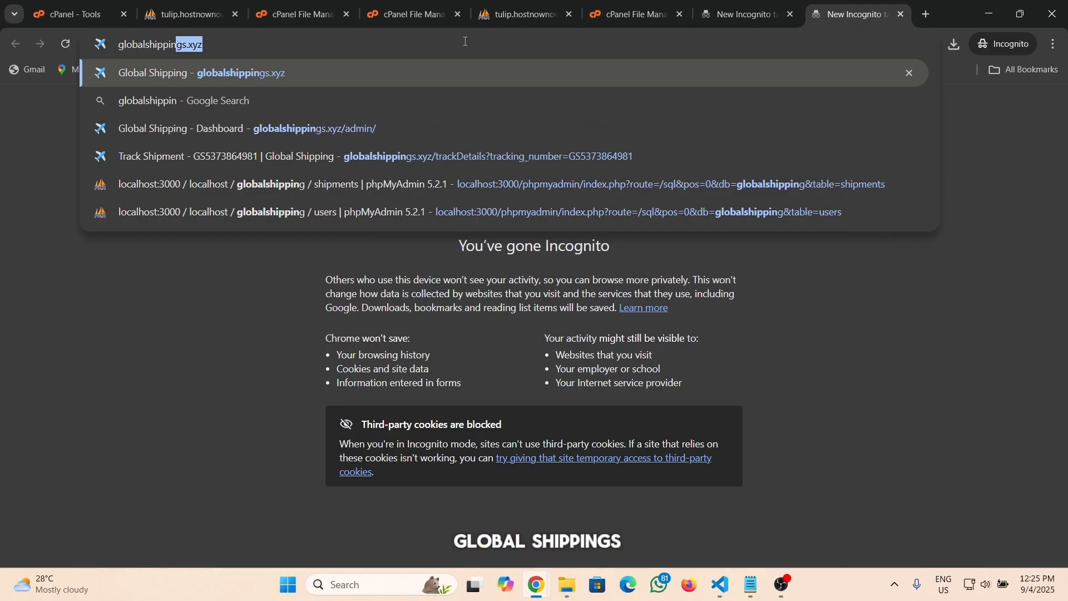
type("gs")
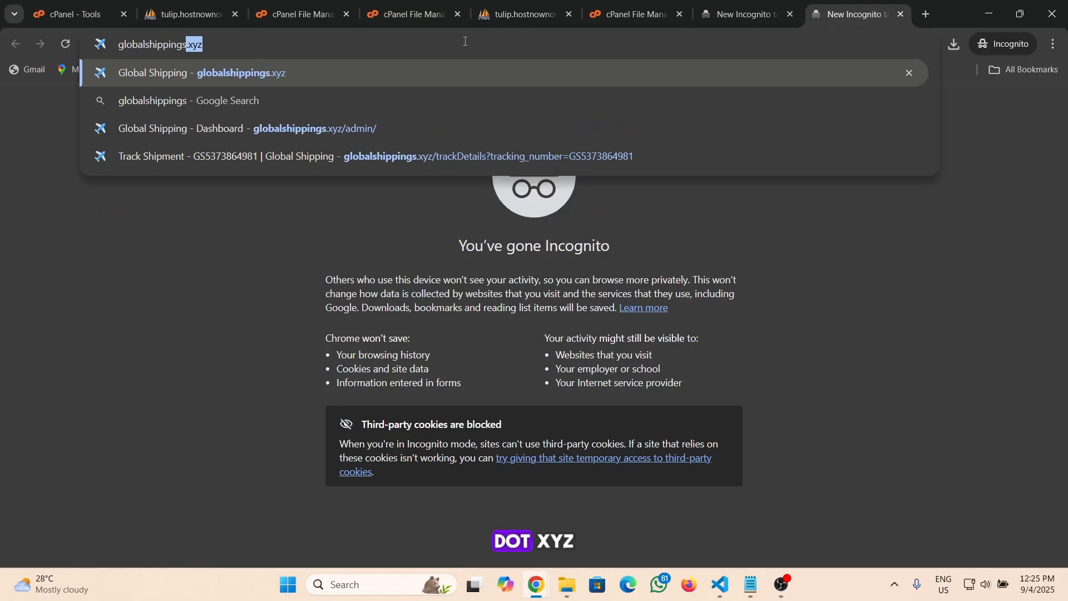
type(".x")
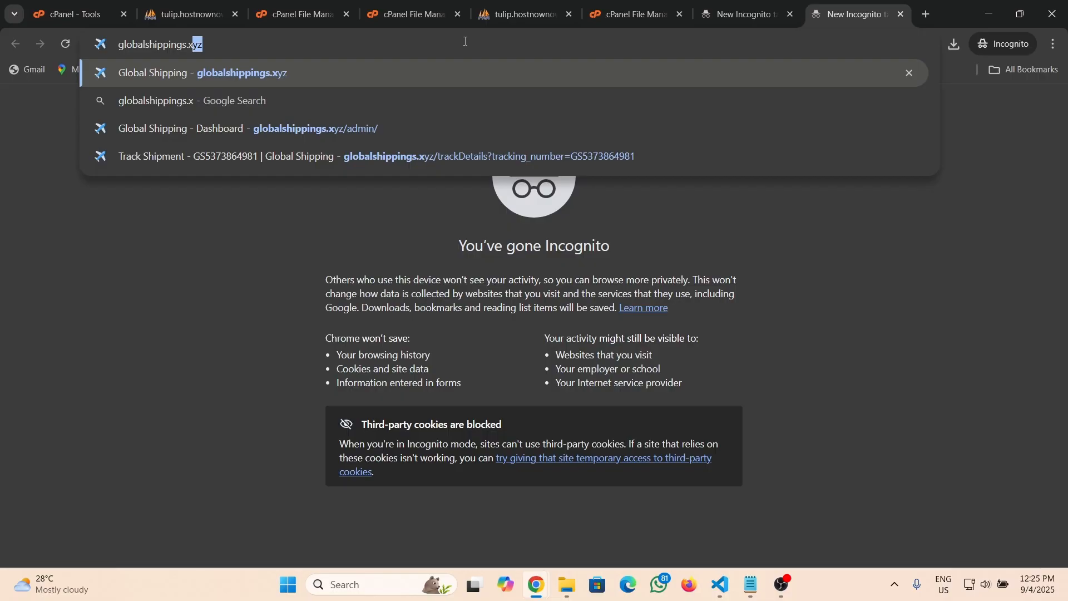
type("yz")
key("Return")
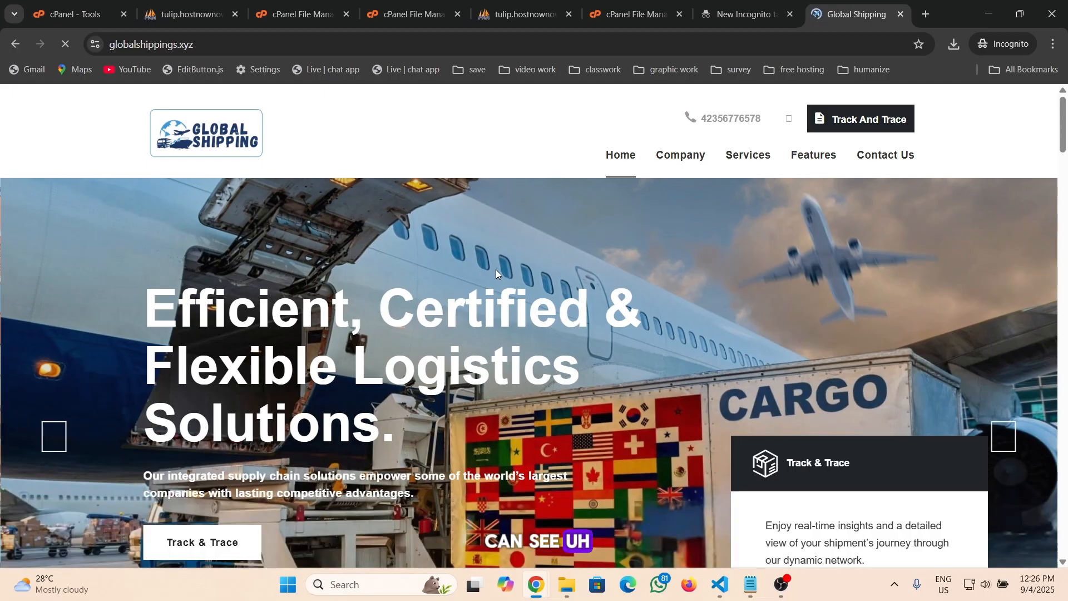
Scroll through the live Global Shipping homepage to inspect its sections
scroll(496, 270, "down", 10)
scroll(496, 269, "up", 8)
scroll(495, 269, "up", 3)
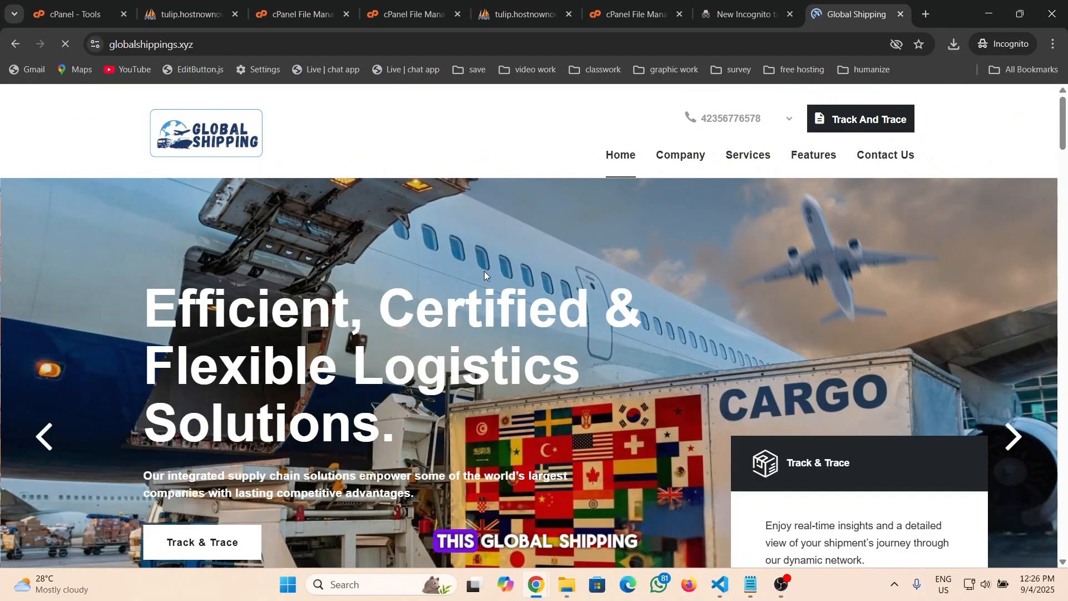
scroll(484, 272, "down", 5)
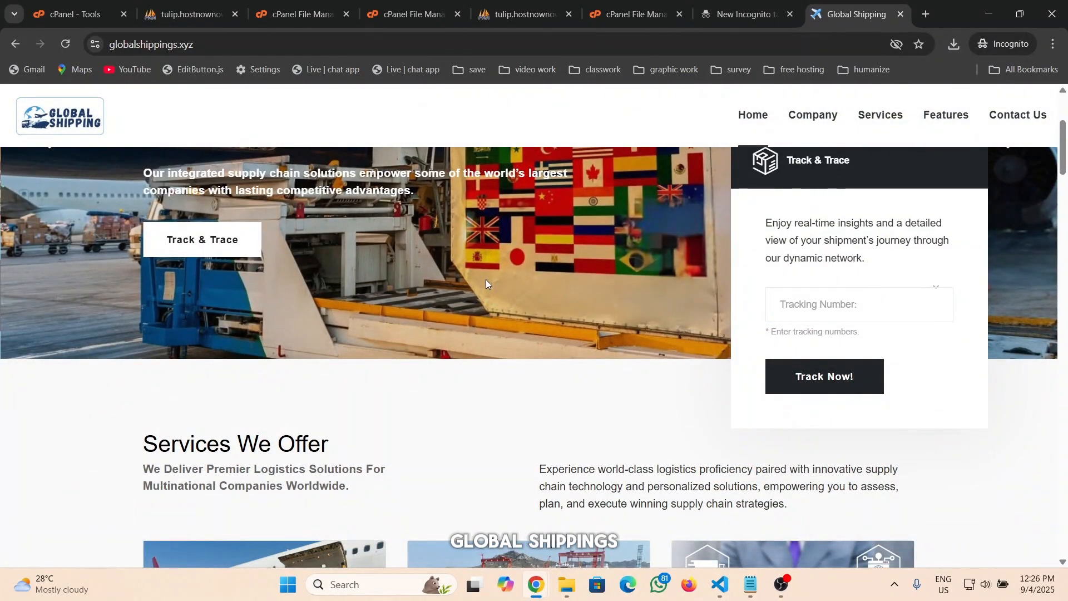
scroll(486, 279, "up", 5)
scroll(486, 279, "down", 5)
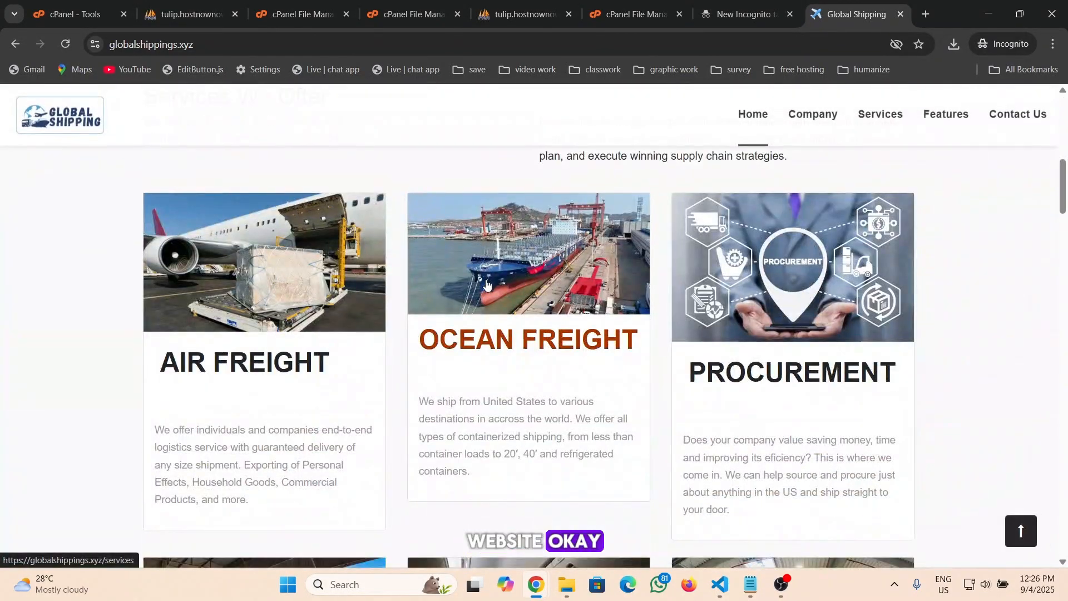
scroll(486, 279, "up", 5)
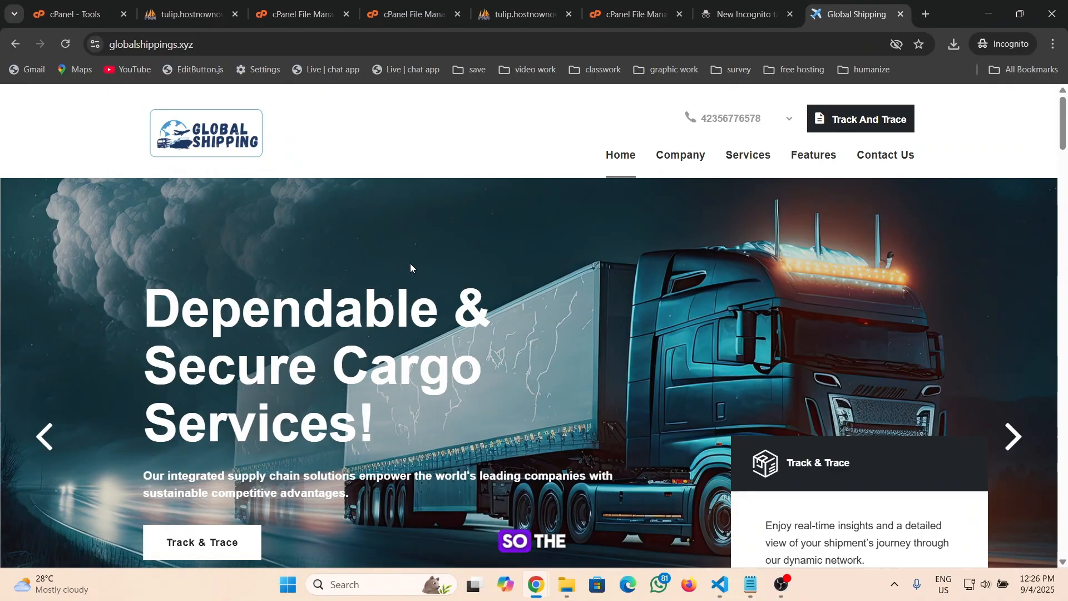
Edit the site address to add a path after globalshippings.xyz/
left_click(249, 43)
left_click(249, 42)
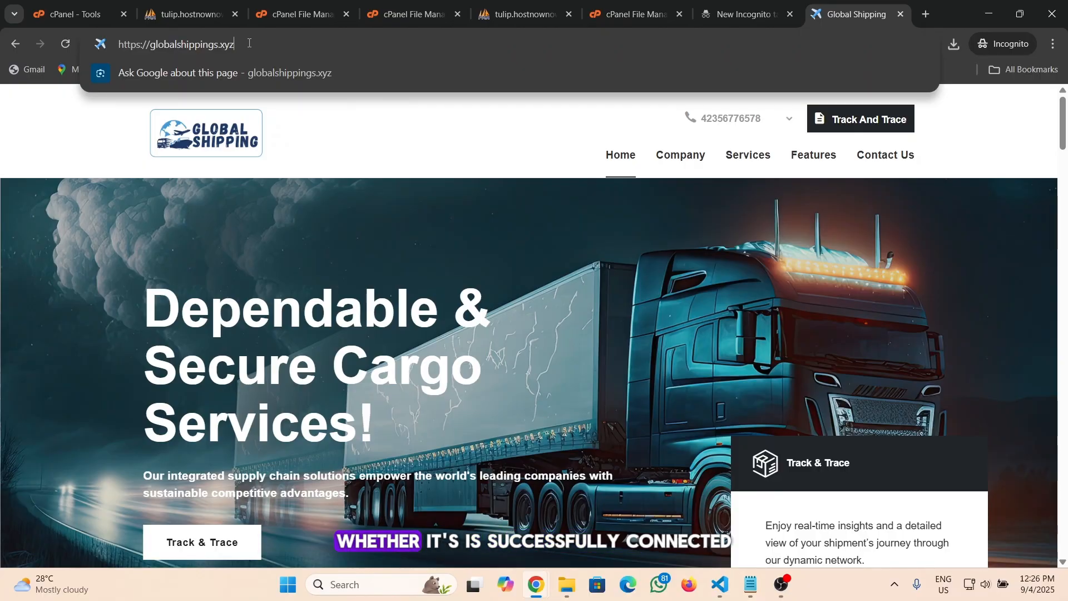
type("/admin/login.php")
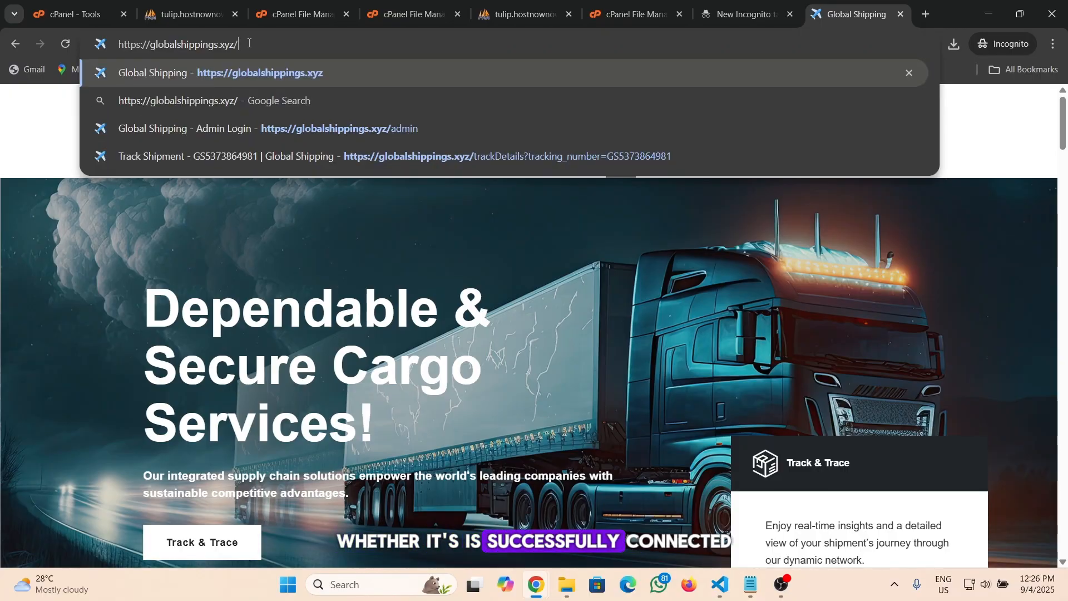
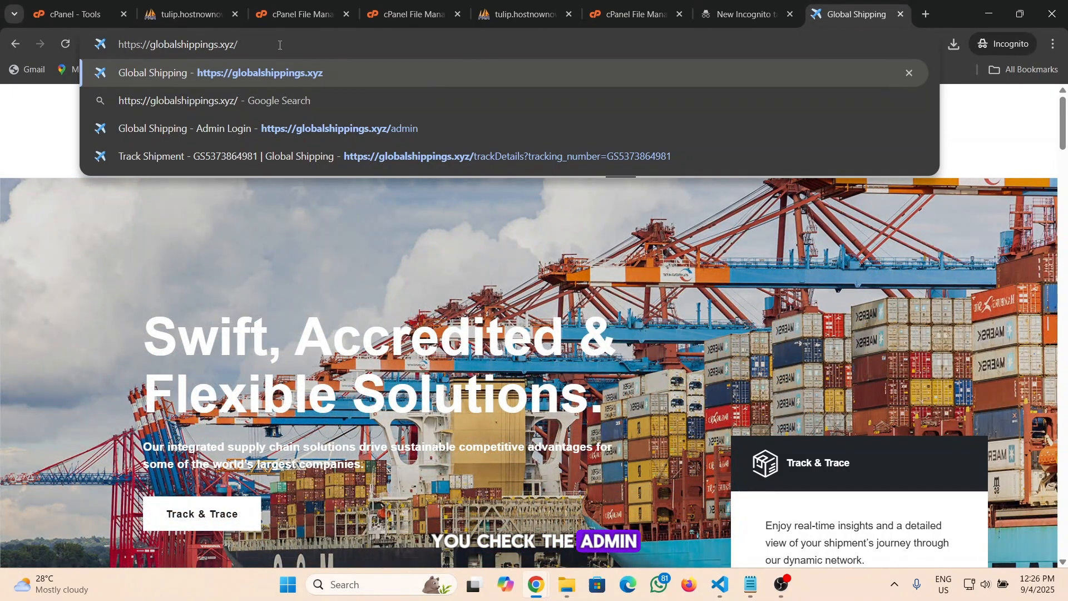
Open the site's admin login page at globalshippings.xyz/admin/login.php
type("ad")
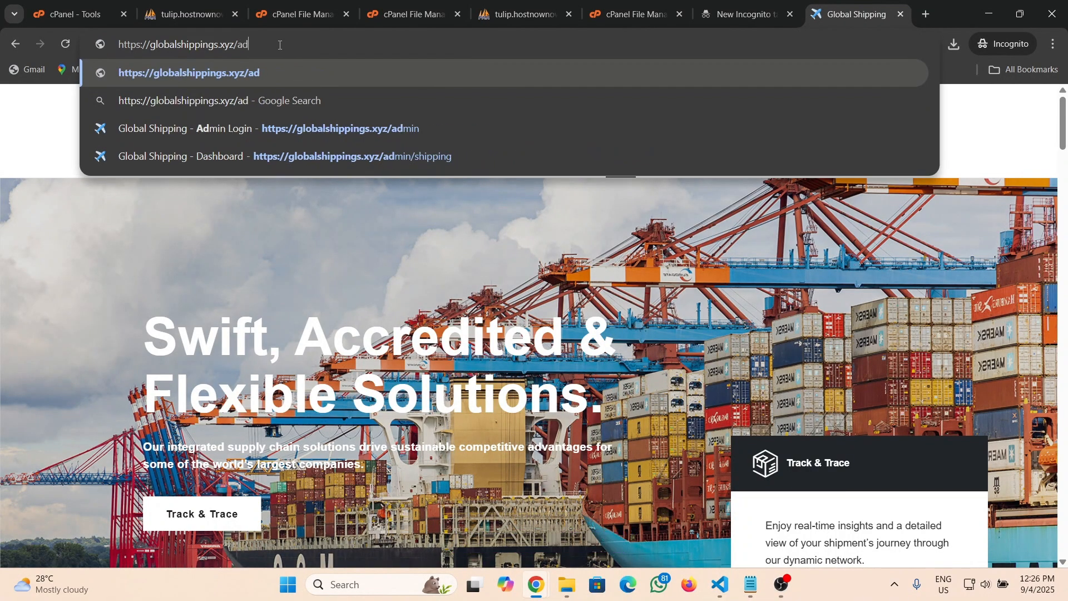
type("min")
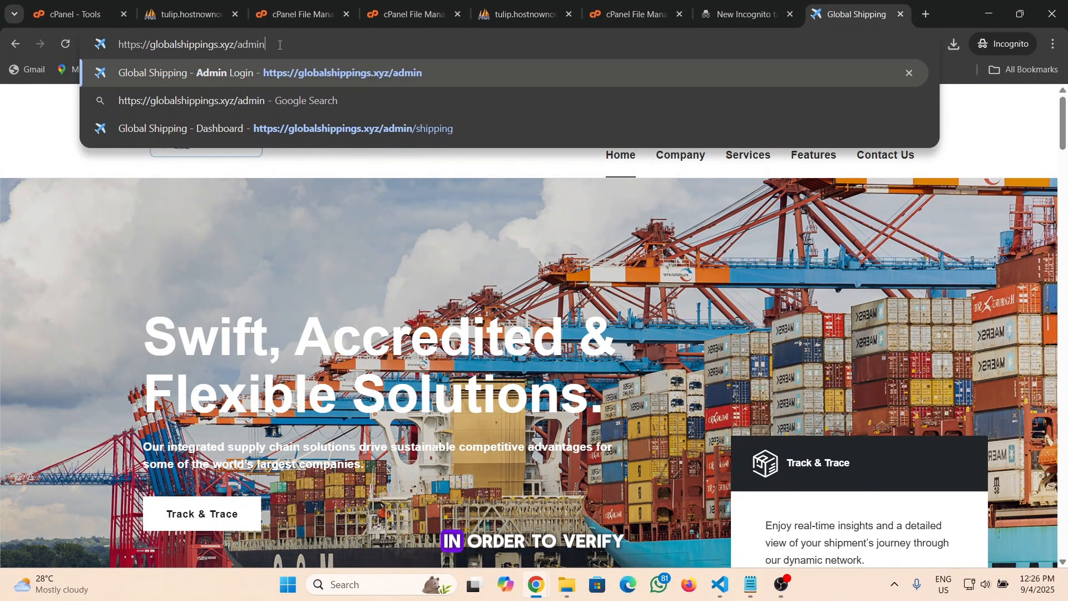
type("/")
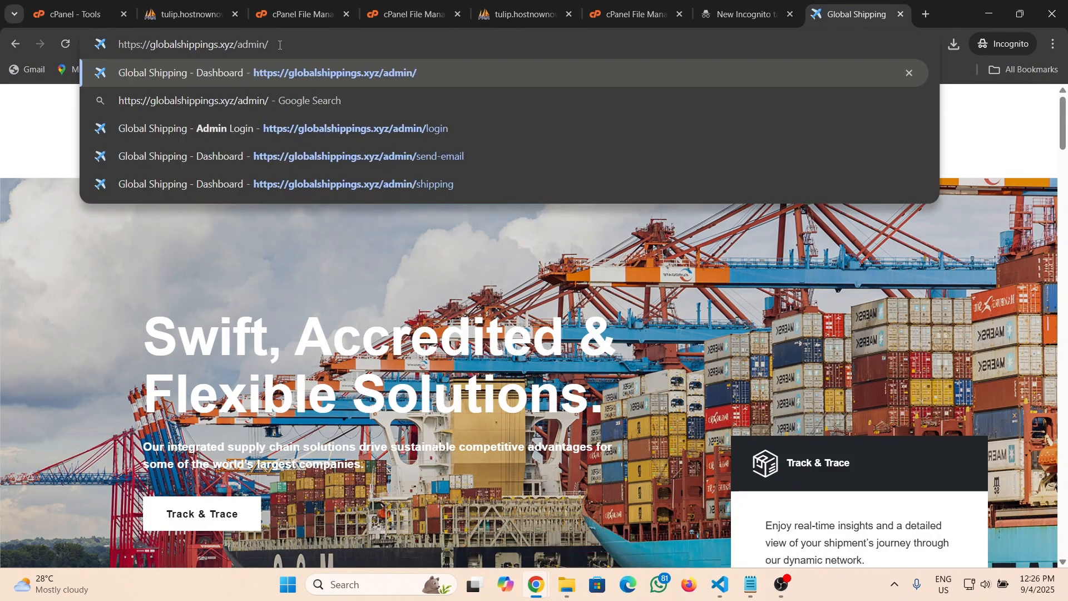
type("log")
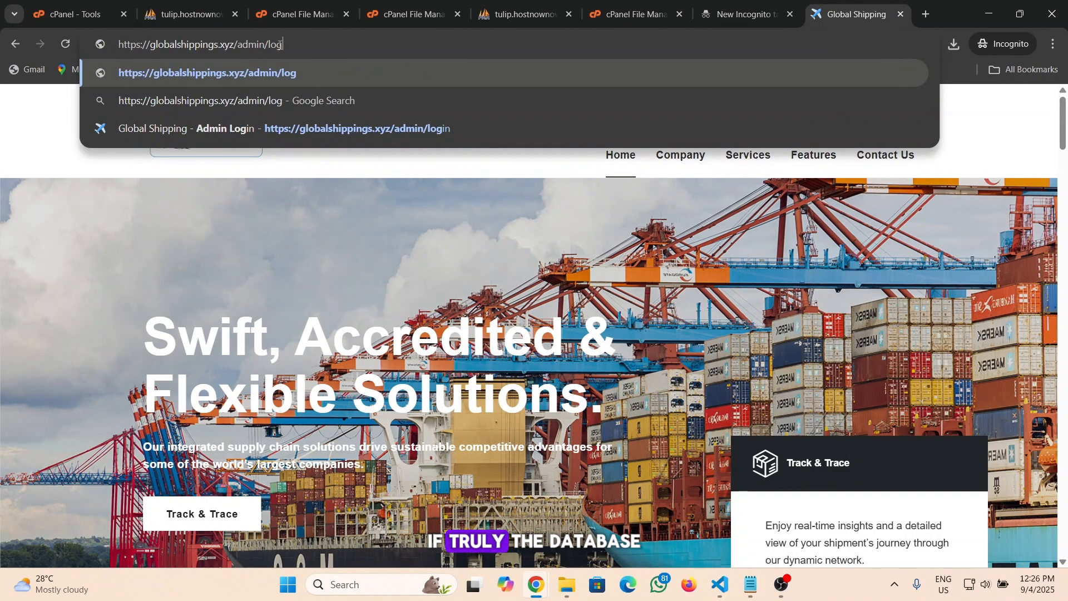
type("in.p")
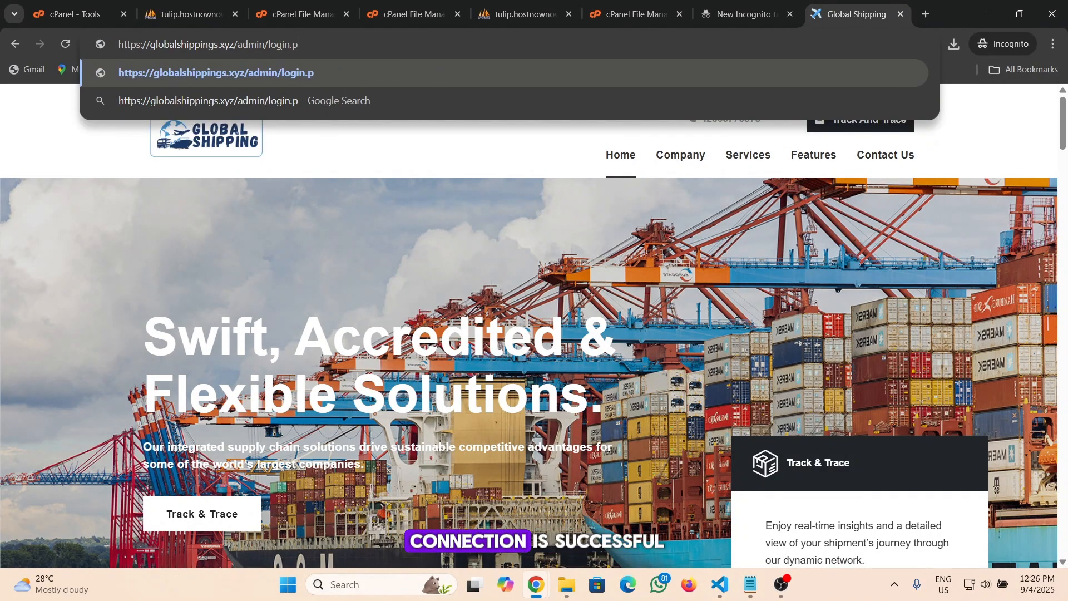
type("hp")
key("Return")
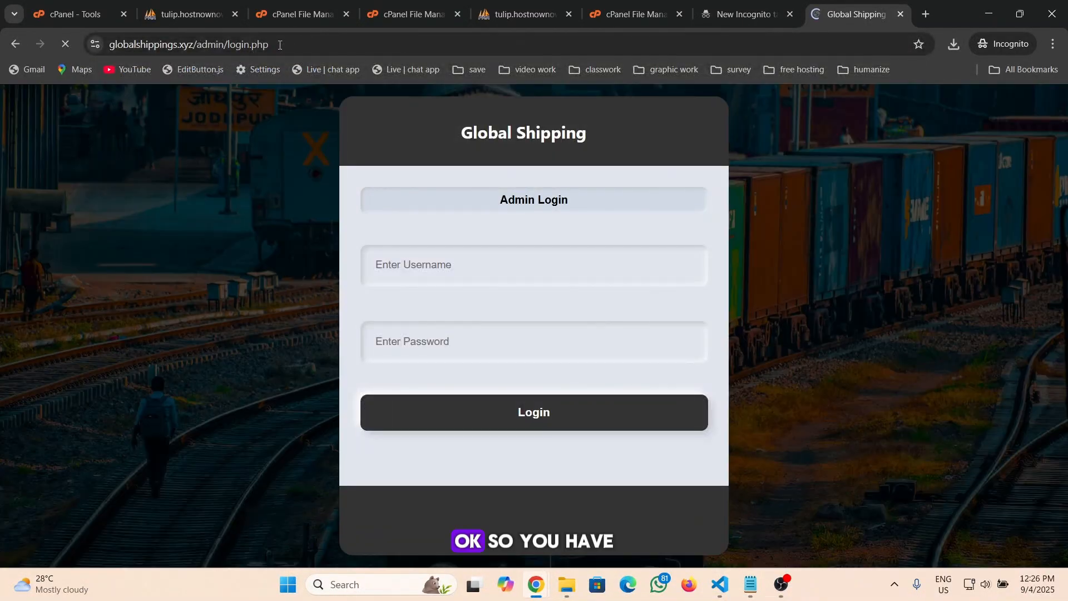
Enter the admin e-mail address in the login form's username field
left_click(396, 269)
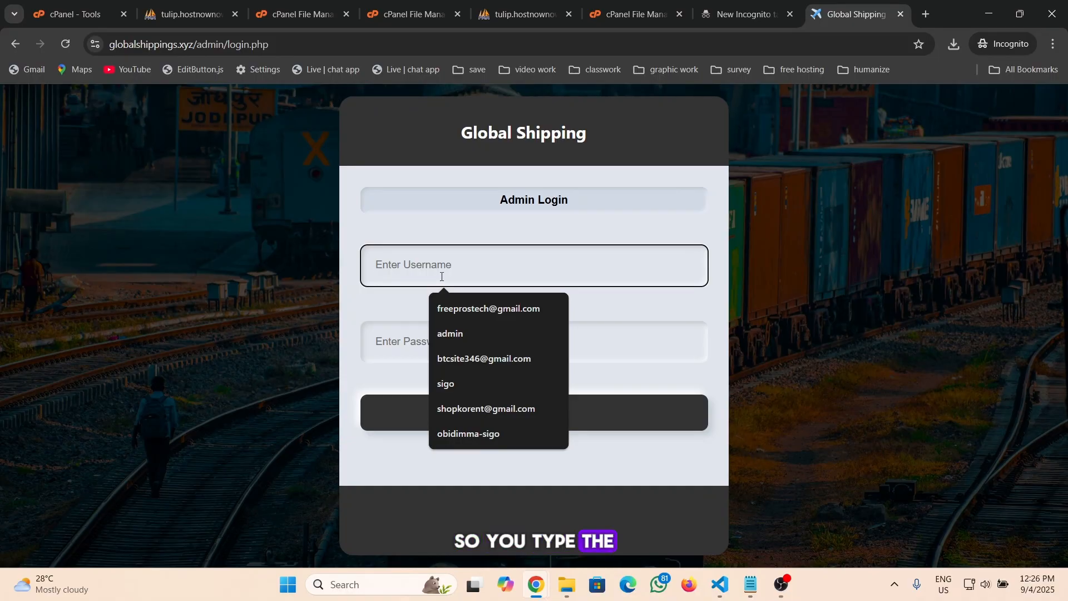
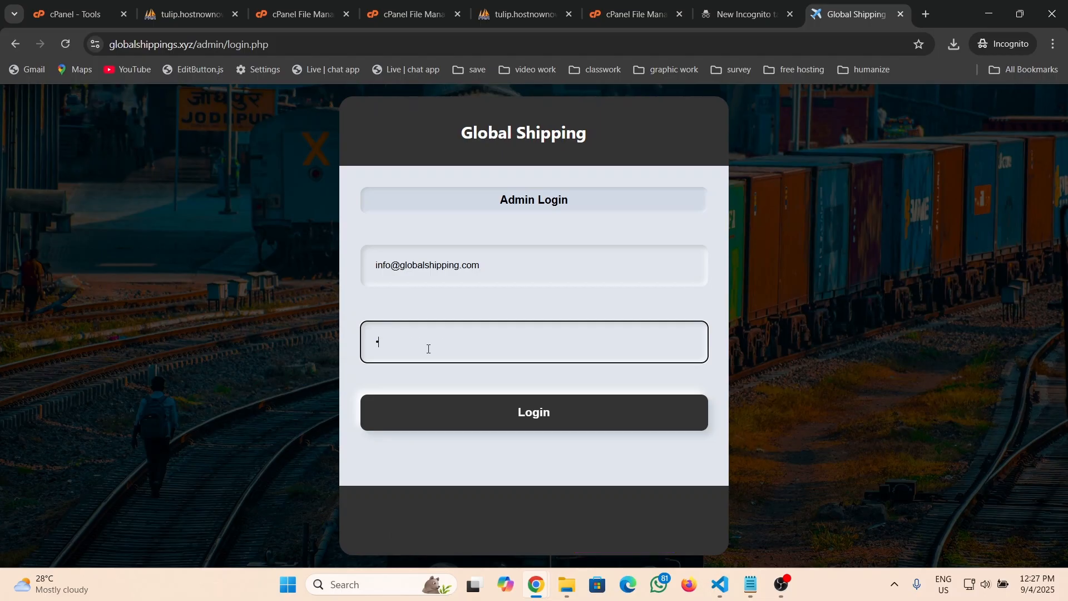
Clear the stray character from the admin login form's password field
key("BackSpace")
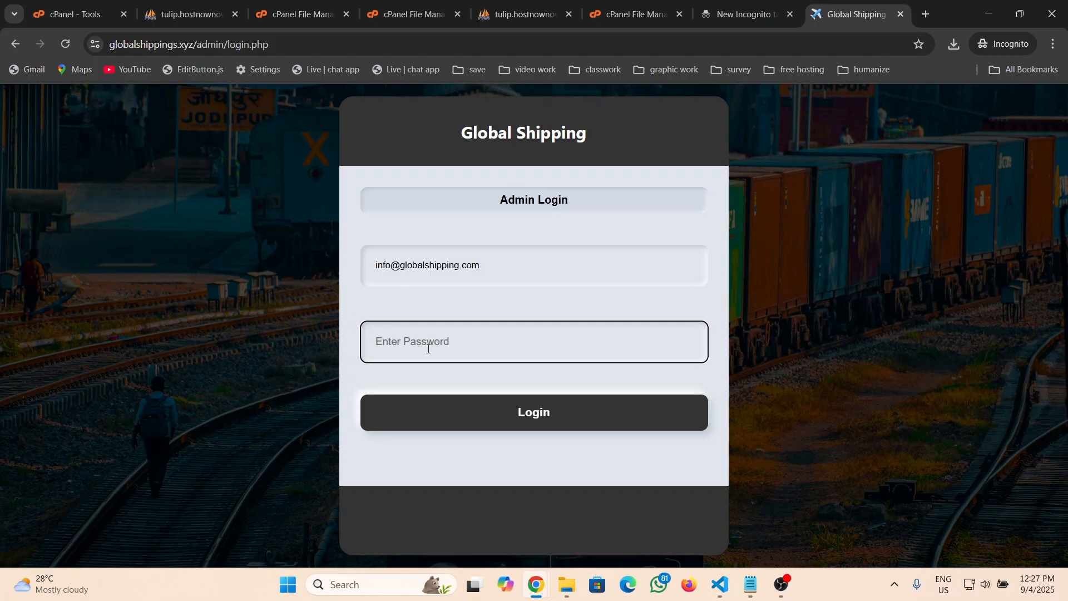
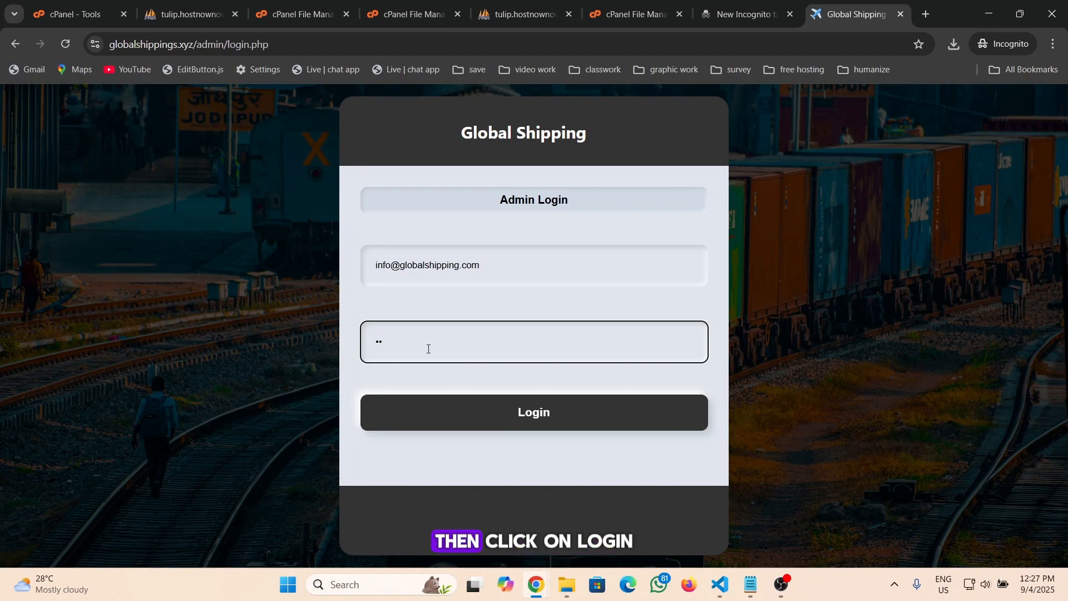
Finish entering the admin account password and submit the admin login form
type("6")
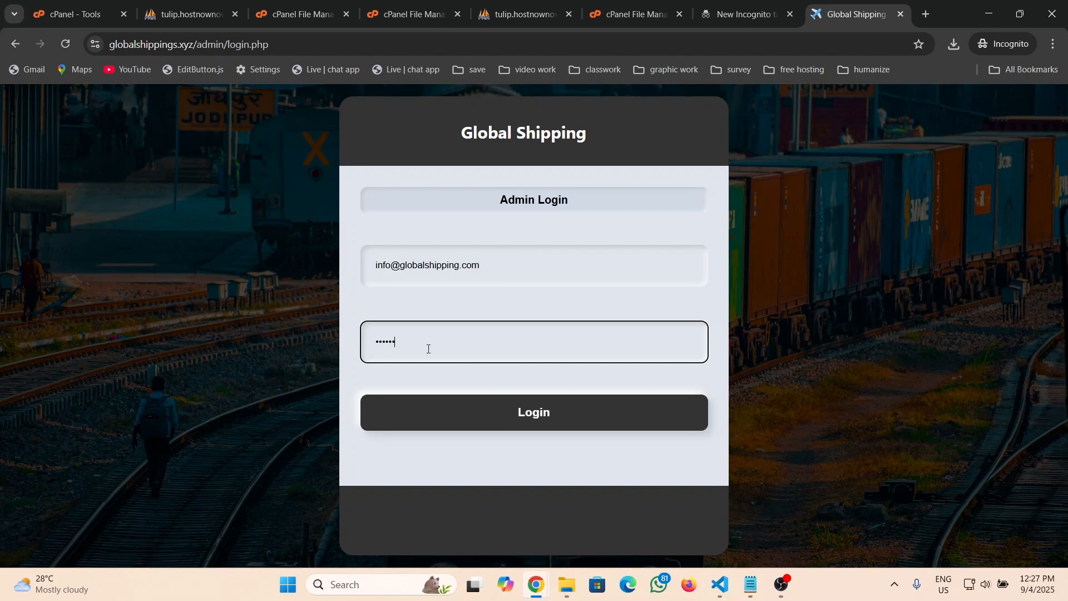
left_click(579, 418)
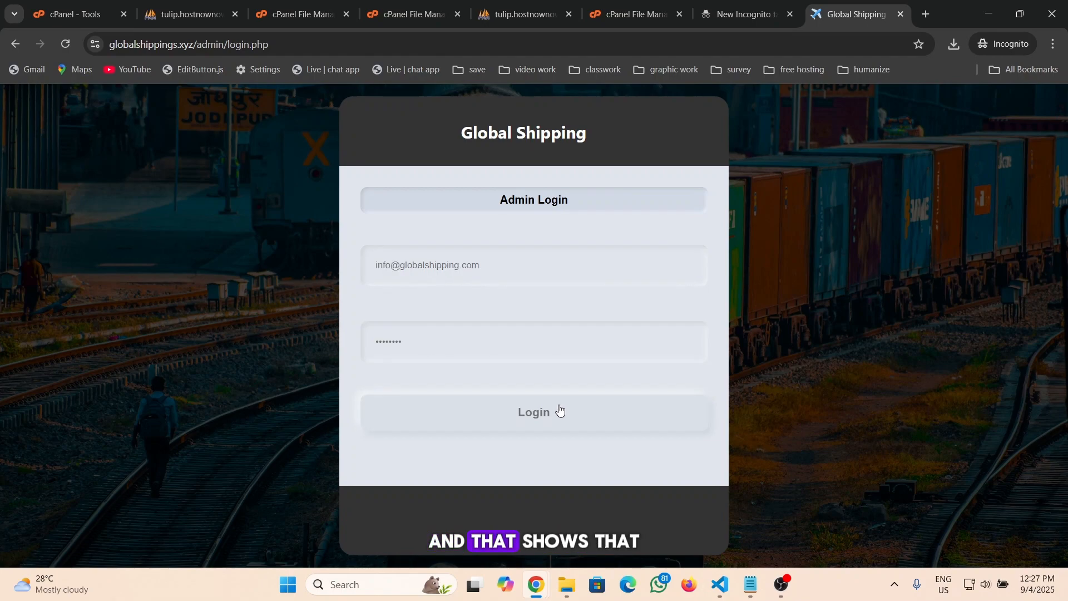